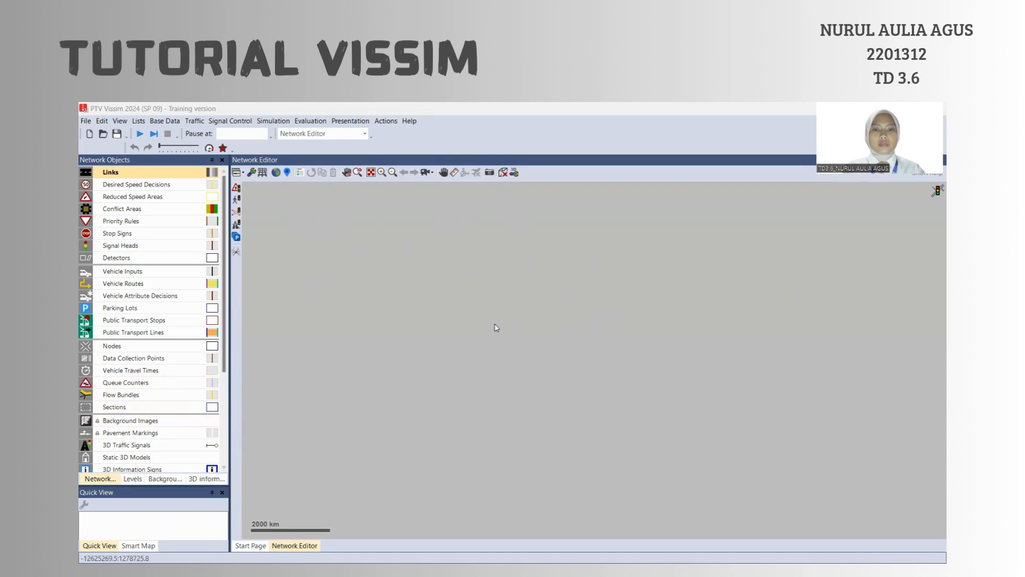
right_click(485, 310)
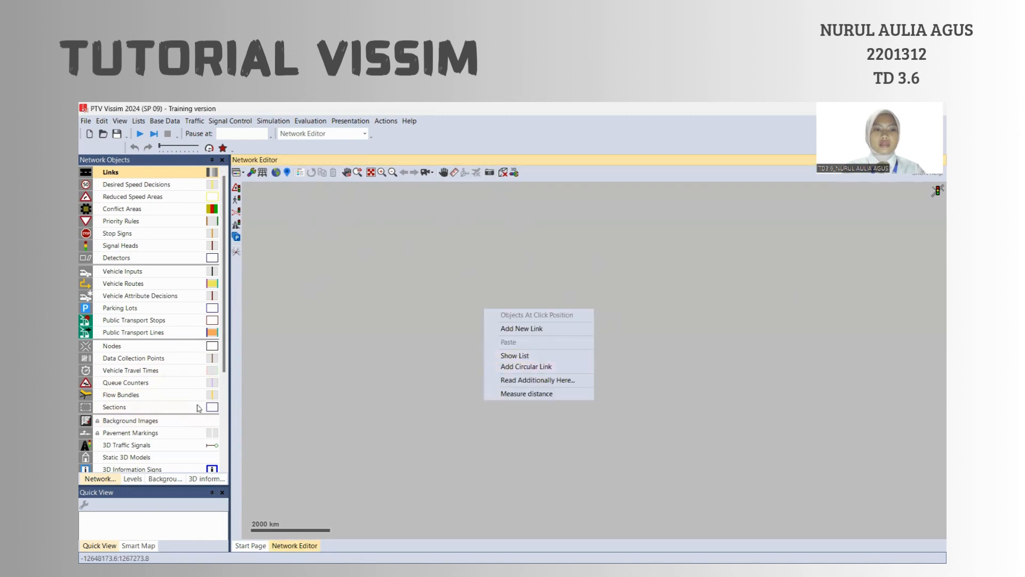
left_click(145, 422)
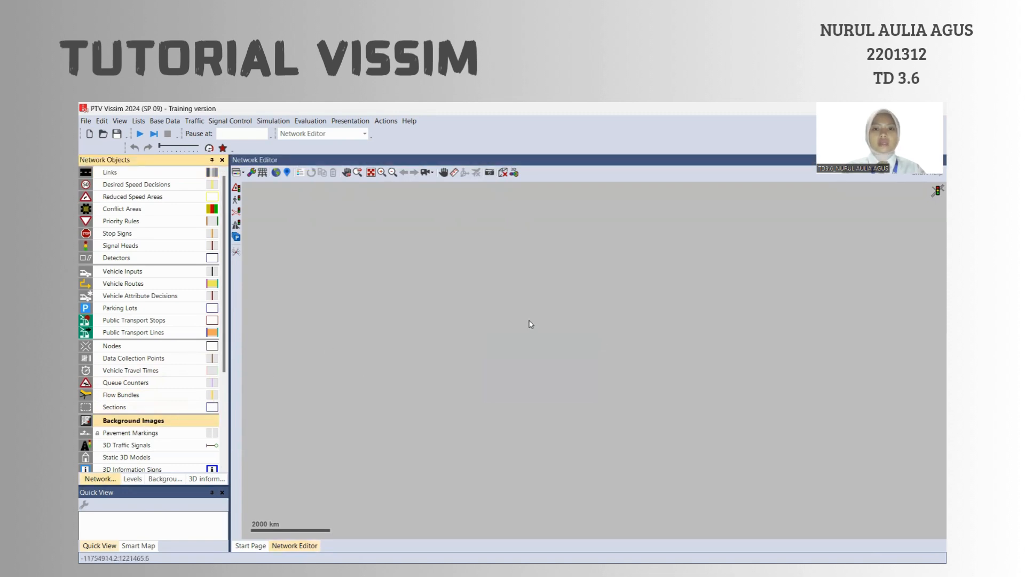
right_click(537, 296)
left_click(582, 315)
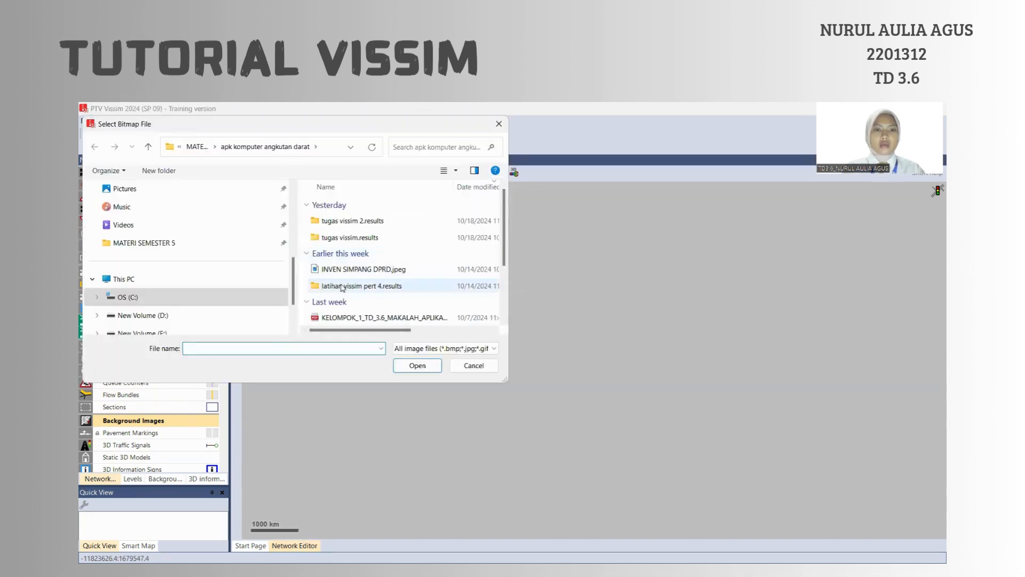
scroll(250, 251, "up", 3)
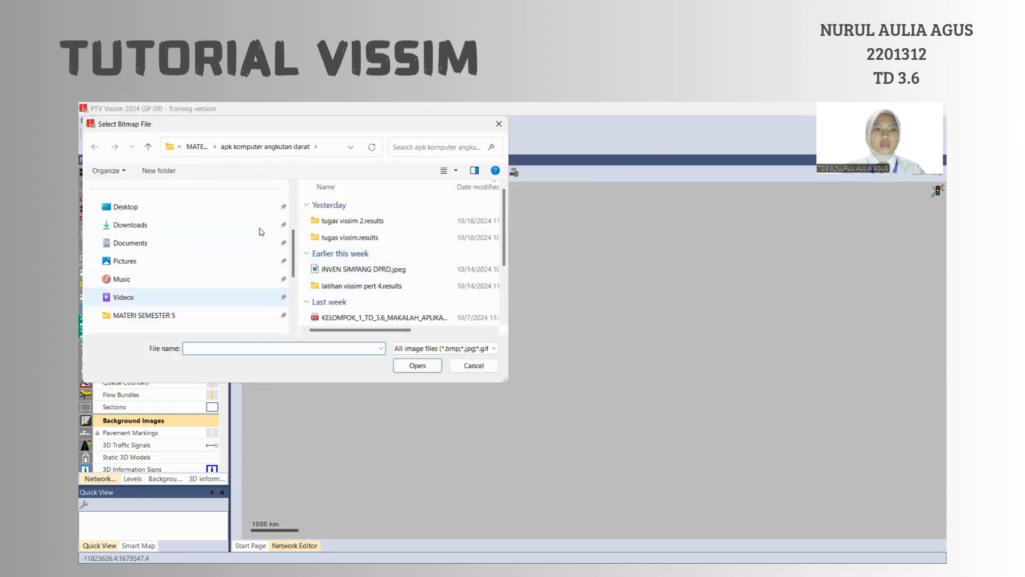
left_click(252, 262)
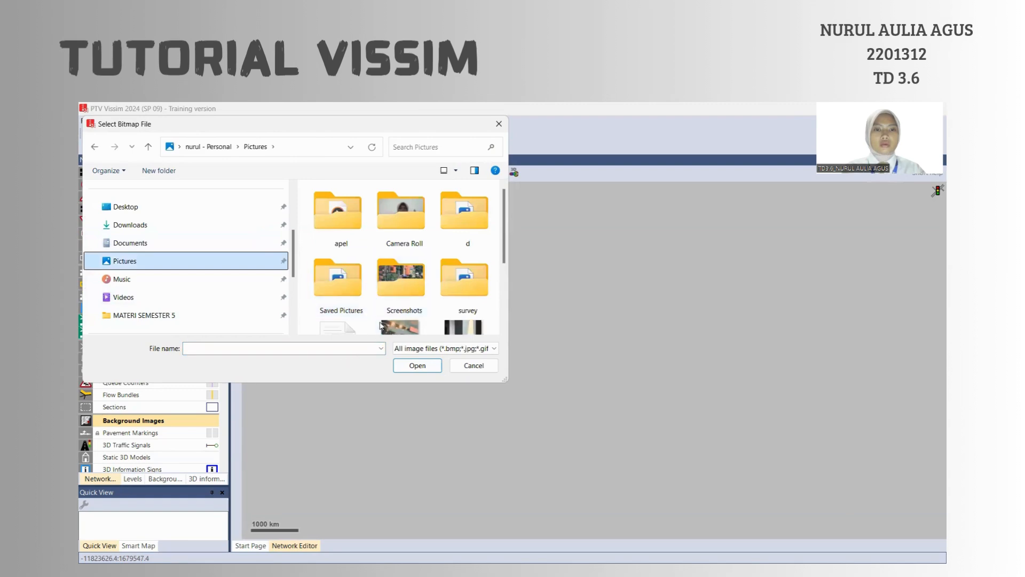
left_click(407, 278)
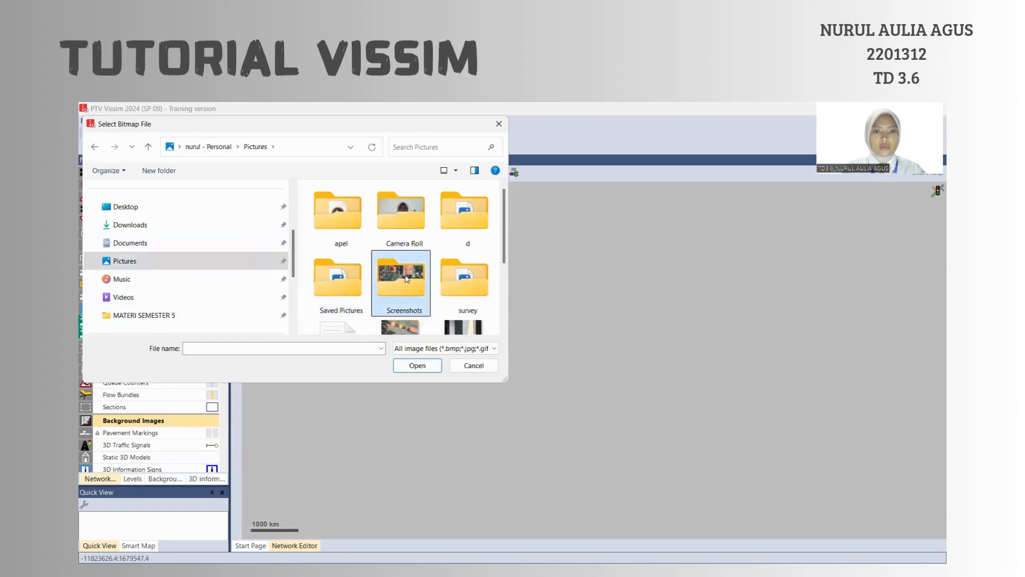
double_click(406, 279)
scroll(406, 277, "down", 2)
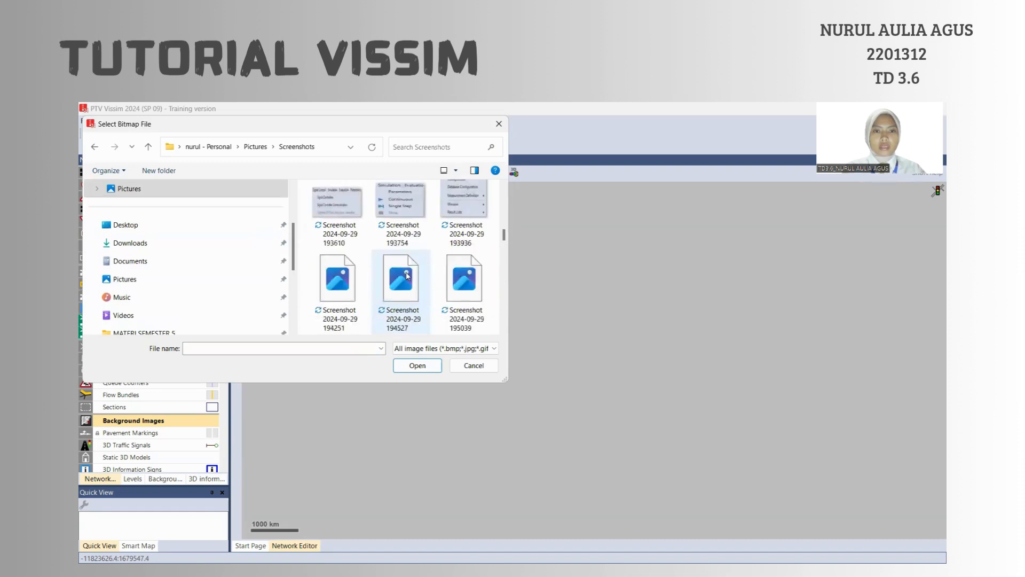
scroll(407, 276, "down", 8)
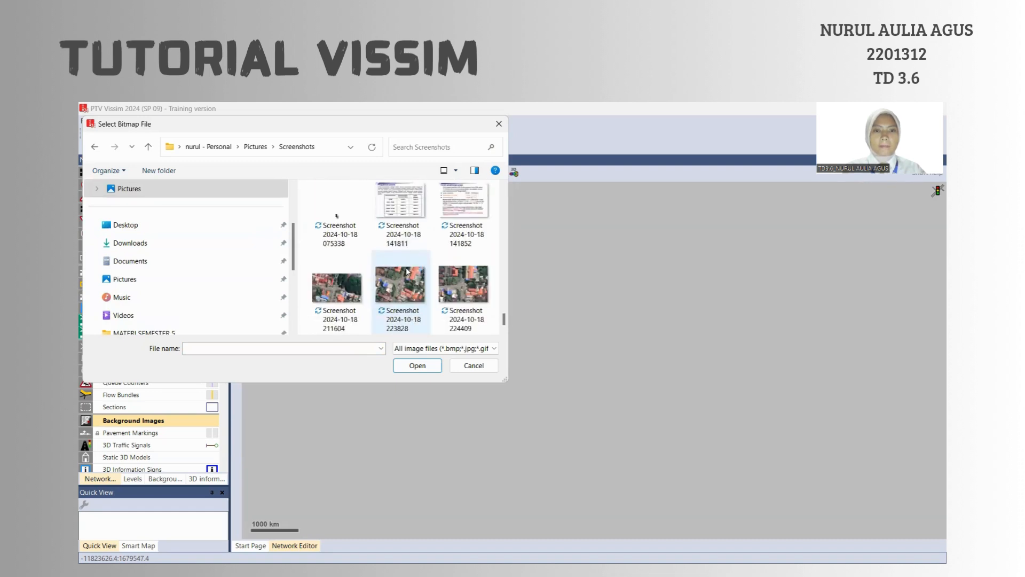
left_click(330, 289)
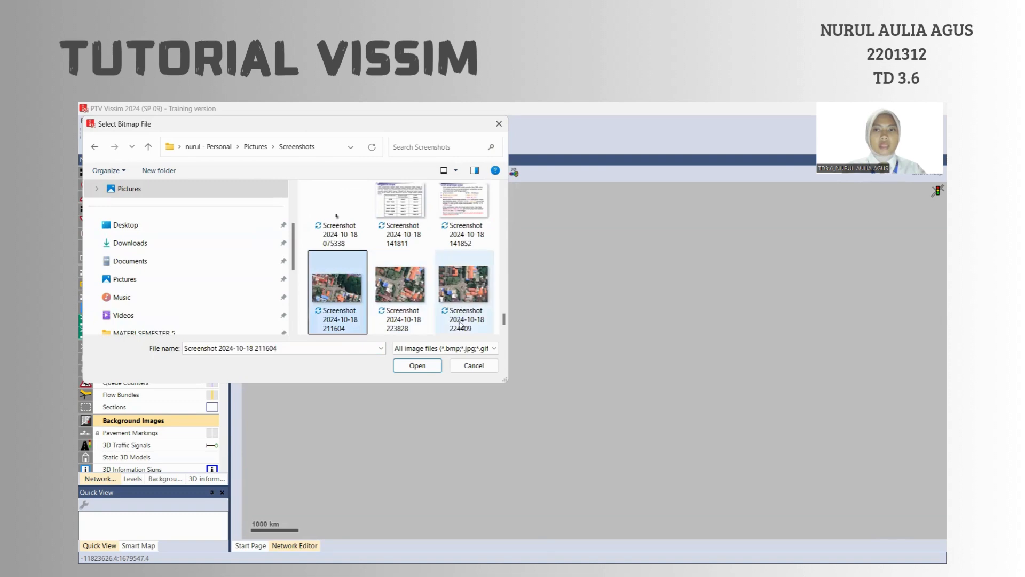
left_click(432, 367)
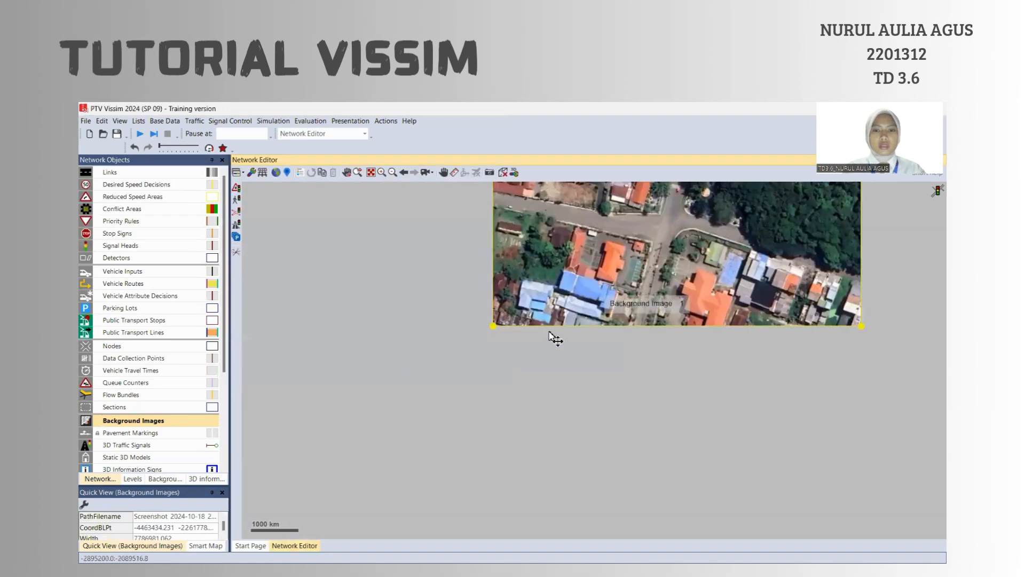
Move the background image to the middle of the network view, then make Pavement Markings active with Background Images left unlocked
left_click_drag(555, 338, 484, 359)
left_click_drag(611, 315, 510, 362)
left_click(98, 433)
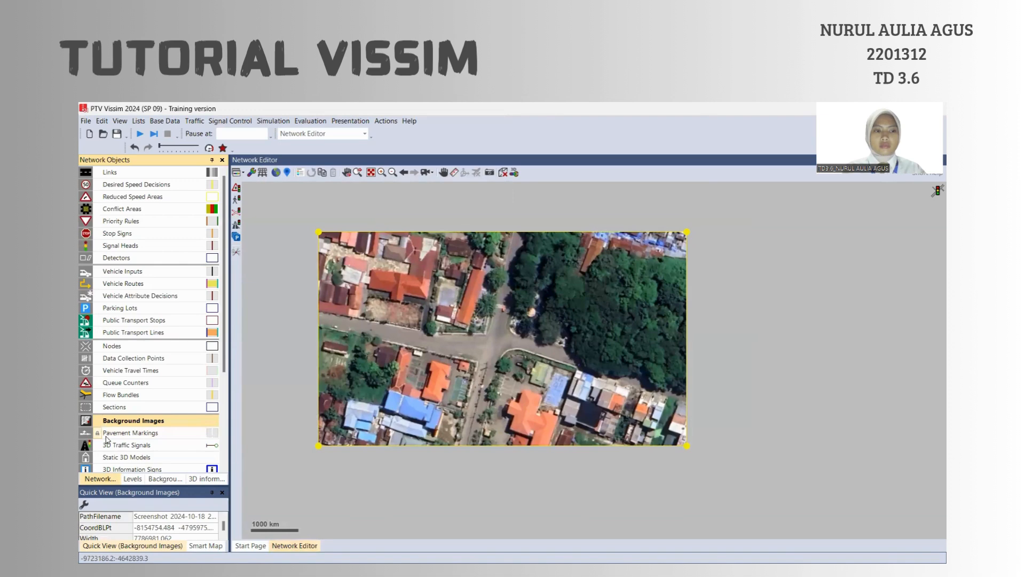
left_click(112, 435)
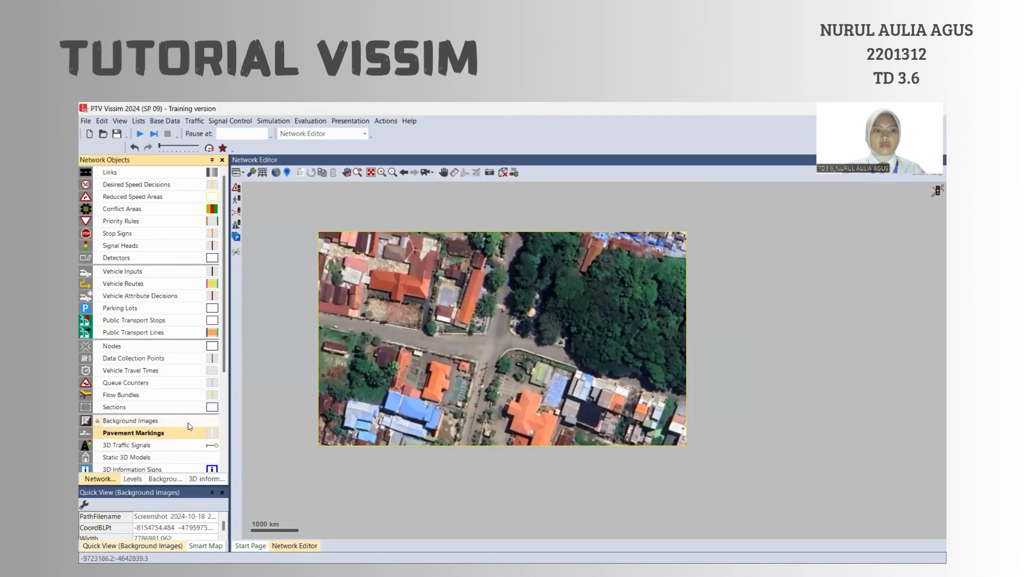
left_click(493, 415)
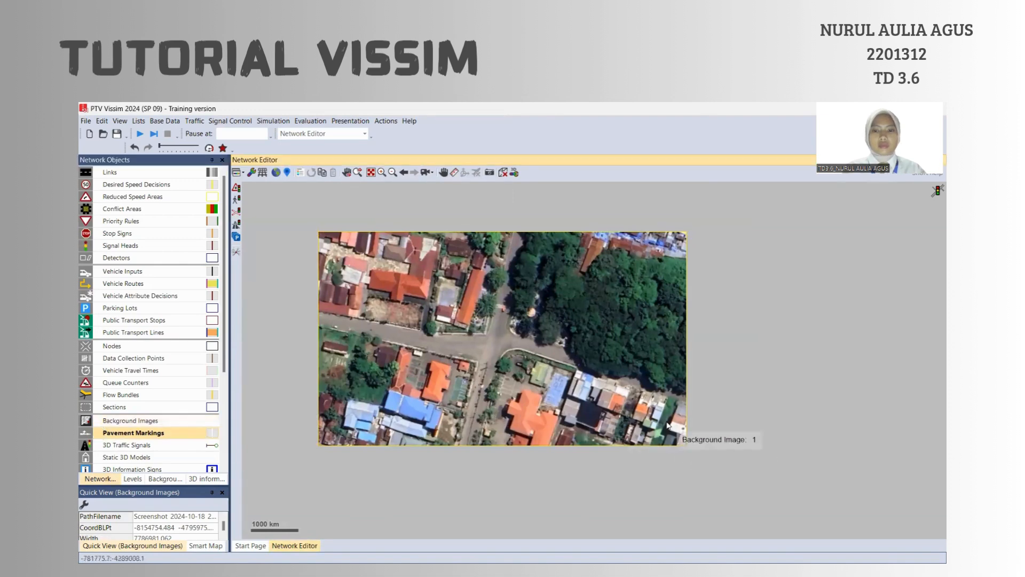
Scale the background image using a 10 m distance across the road west of the intersection, show the whole image and lock Background Images
right_click(470, 318)
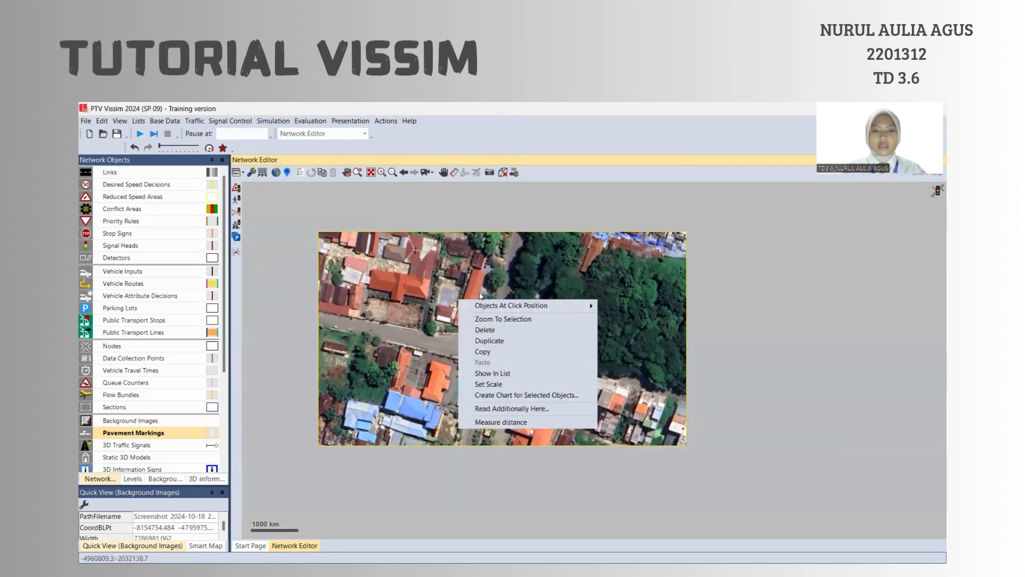
left_click(478, 385)
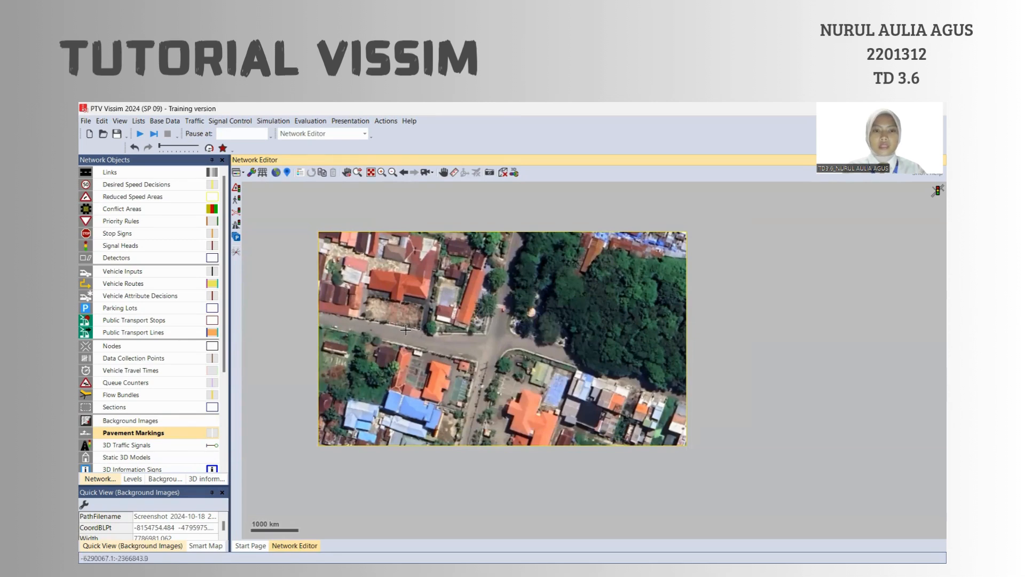
scroll(414, 333, "up", 3)
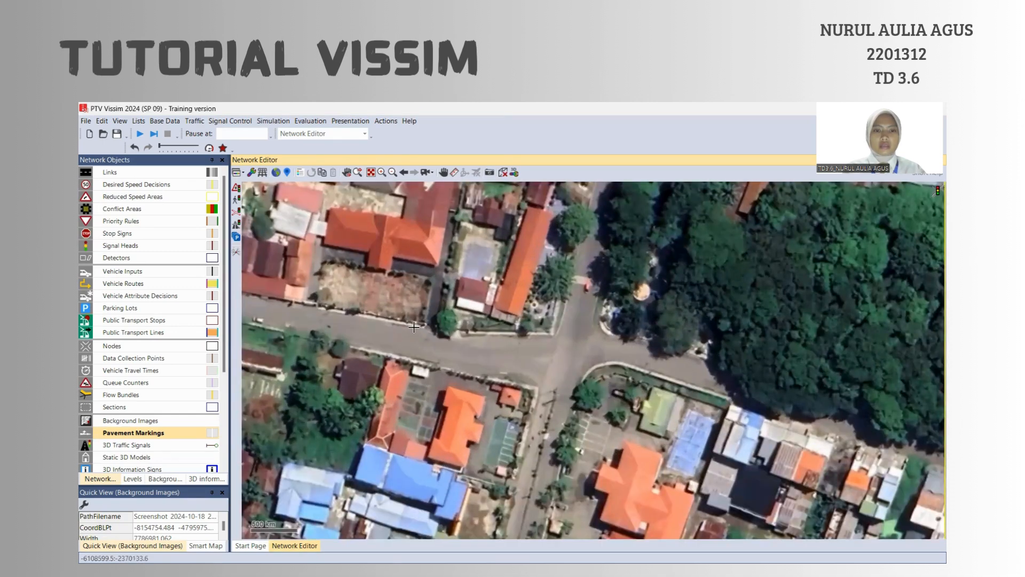
left_click_drag(415, 327, 405, 354)
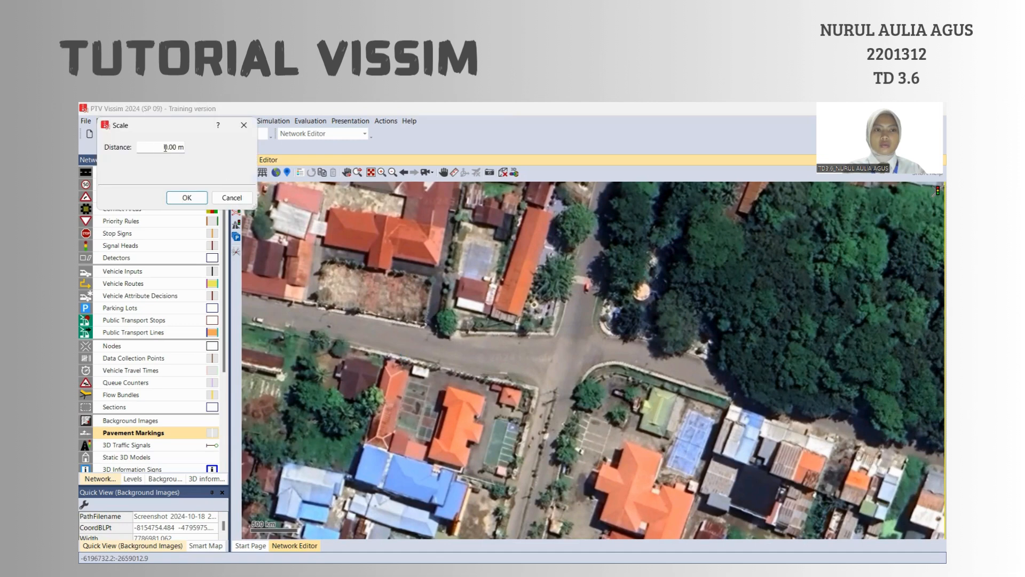
left_click_drag(161, 148, 203, 160)
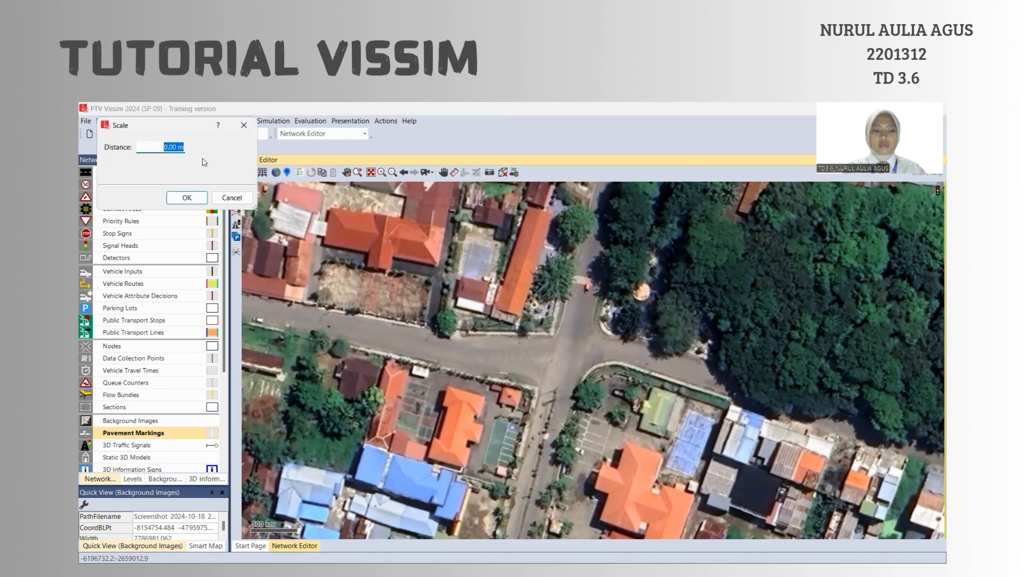
type("10")
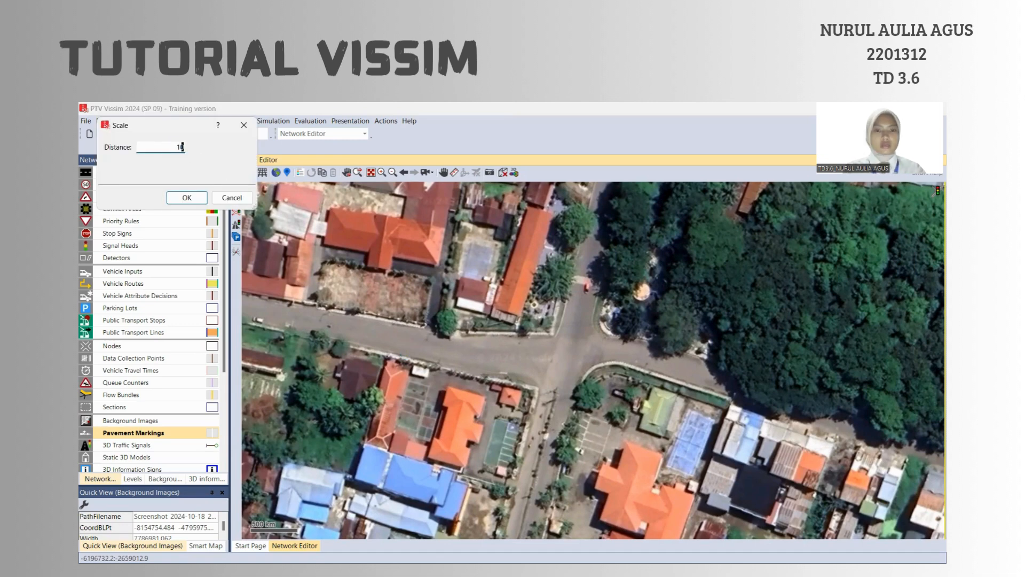
key("Return")
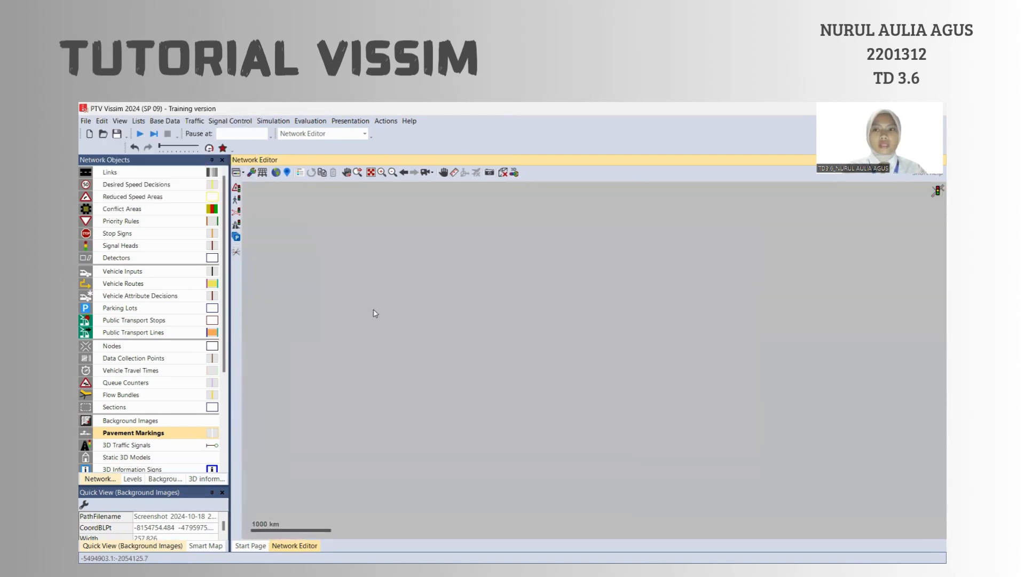
left_click(371, 173)
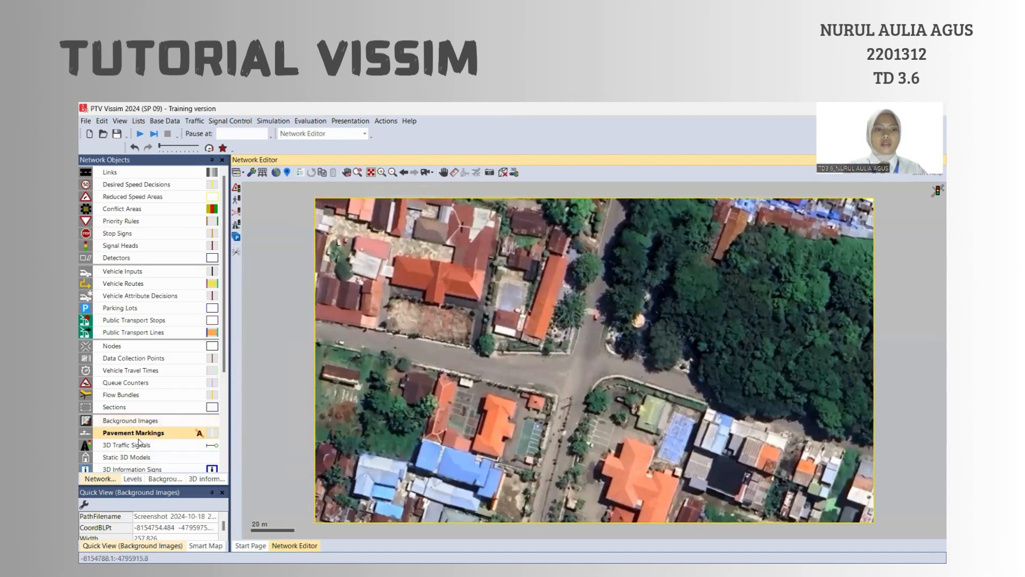
left_click(98, 421)
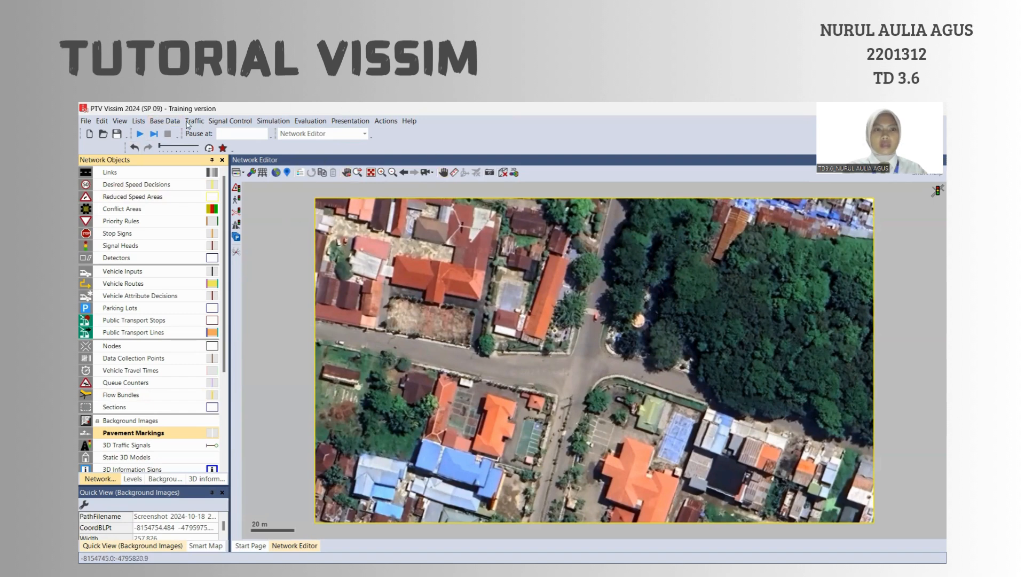
left_click(165, 121)
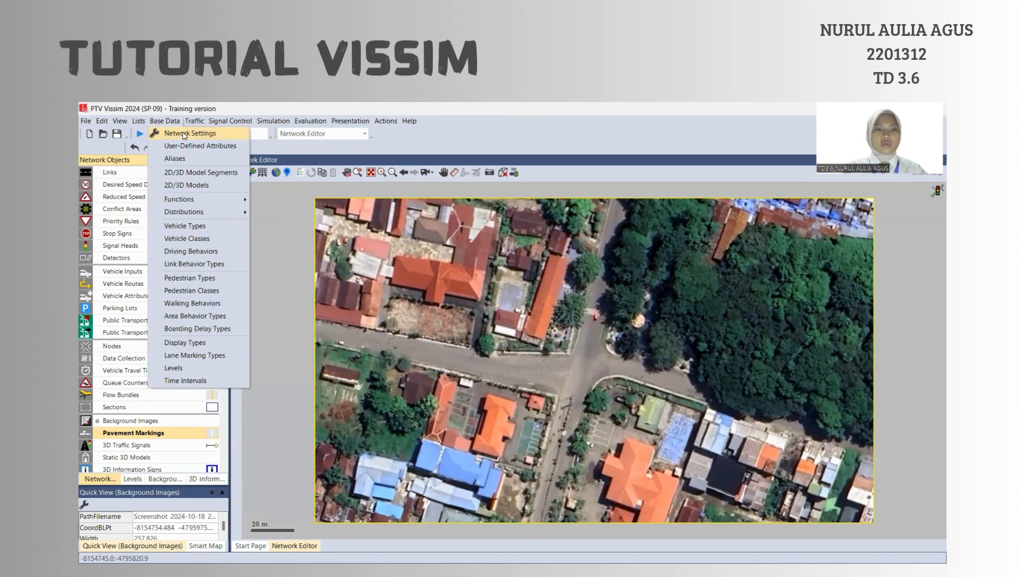
left_click(183, 135)
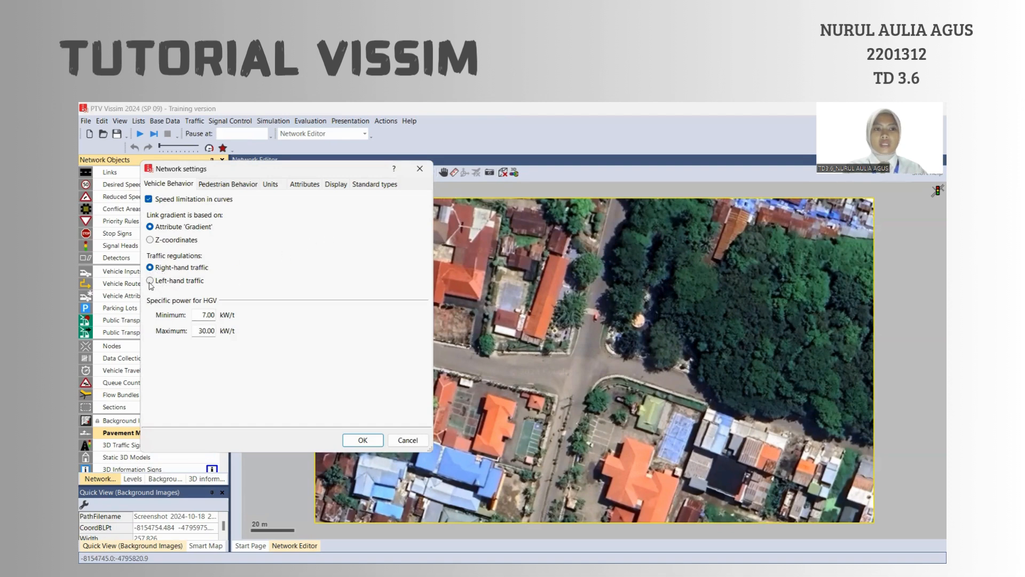
left_click(419, 169)
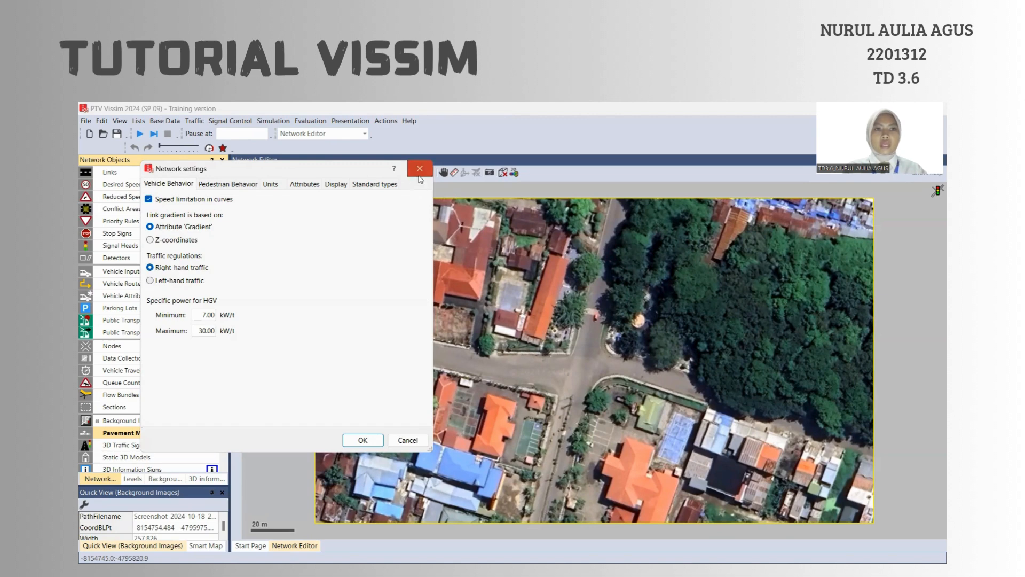
Set the network's traffic regulations to left-hand traffic and accept the required driving behavior adjustment
left_click(163, 126)
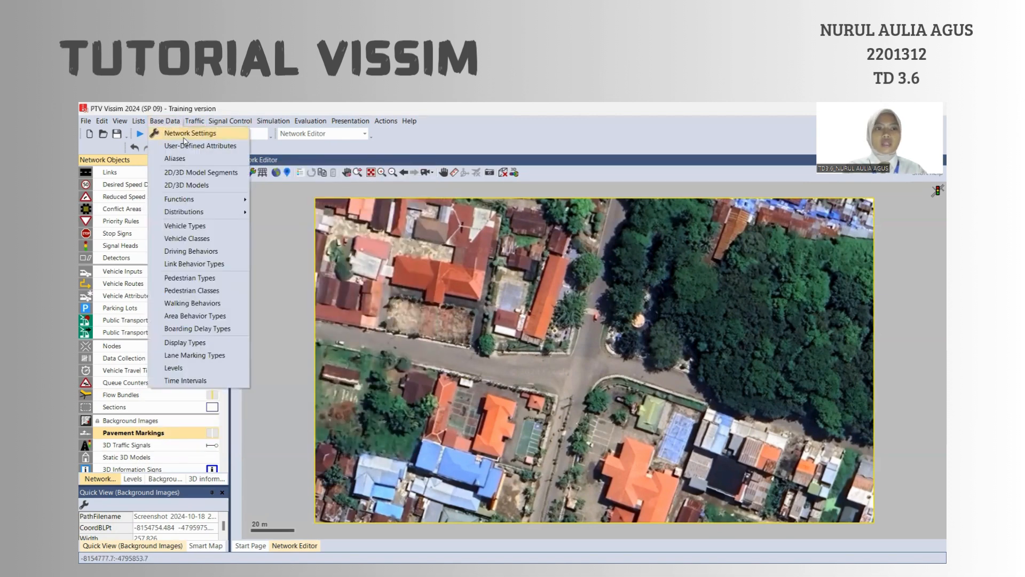
left_click(184, 137)
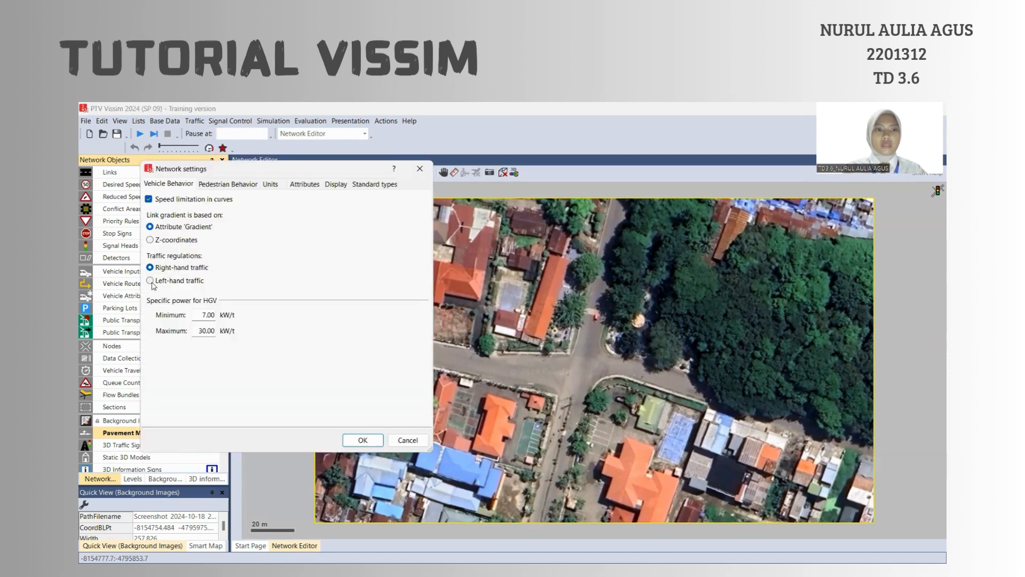
left_click(152, 281)
left_click(362, 441)
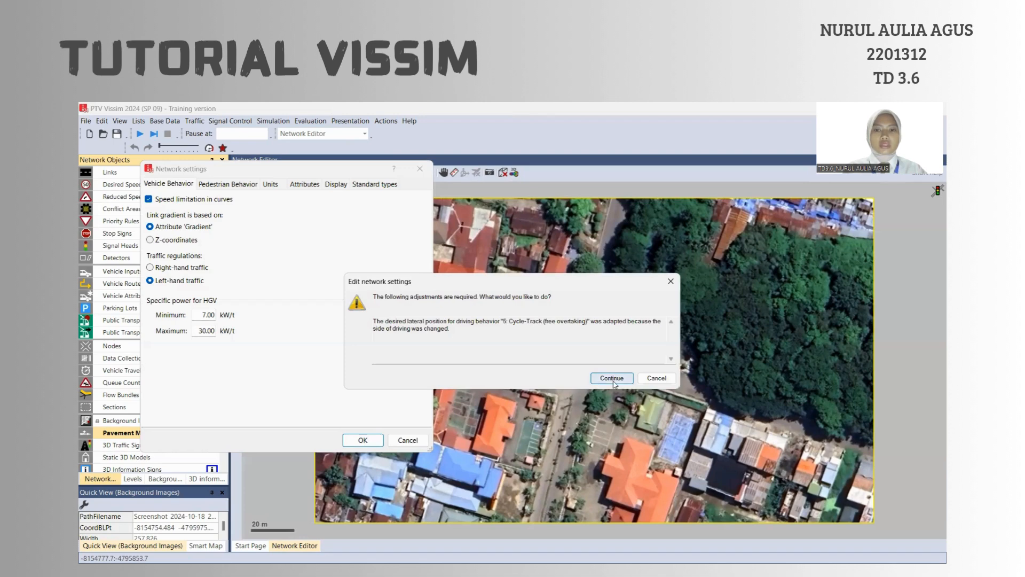
left_click(612, 378)
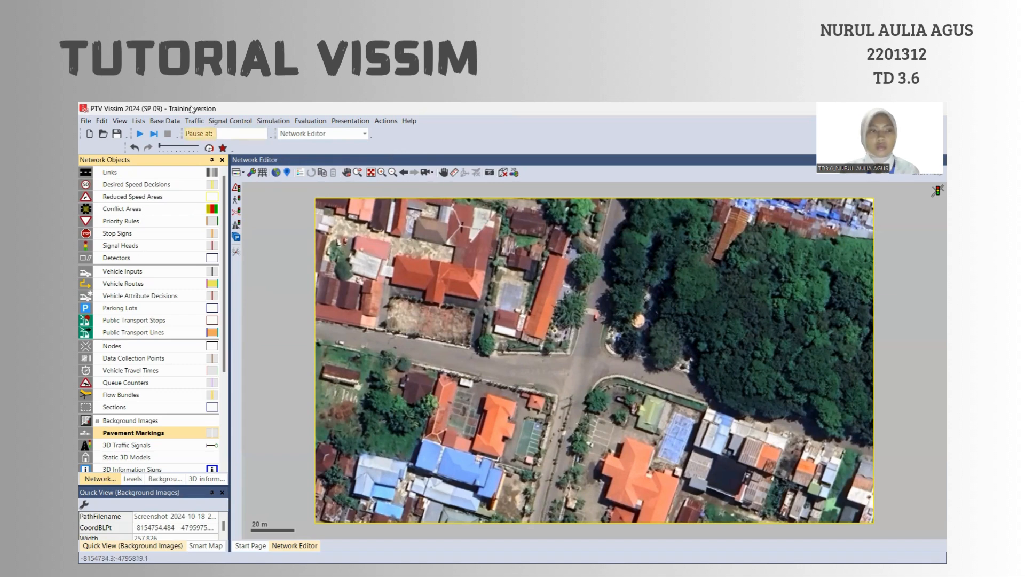
Draw a link about 92 m long on the western road, running away from the intersection past the image edge, accepting the required adjustment
left_click(110, 172)
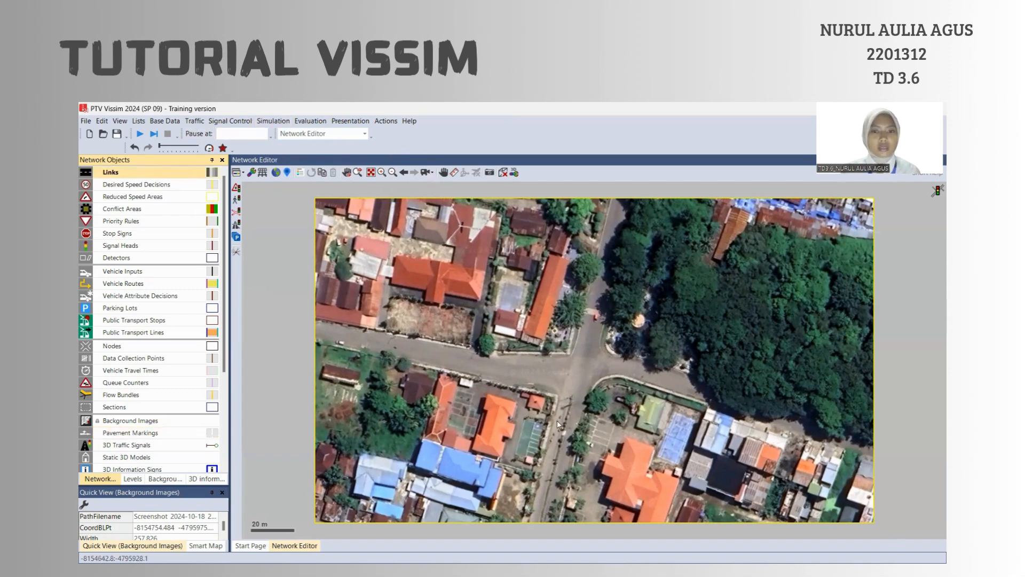
left_click(476, 368)
scroll(477, 368, "up", 1)
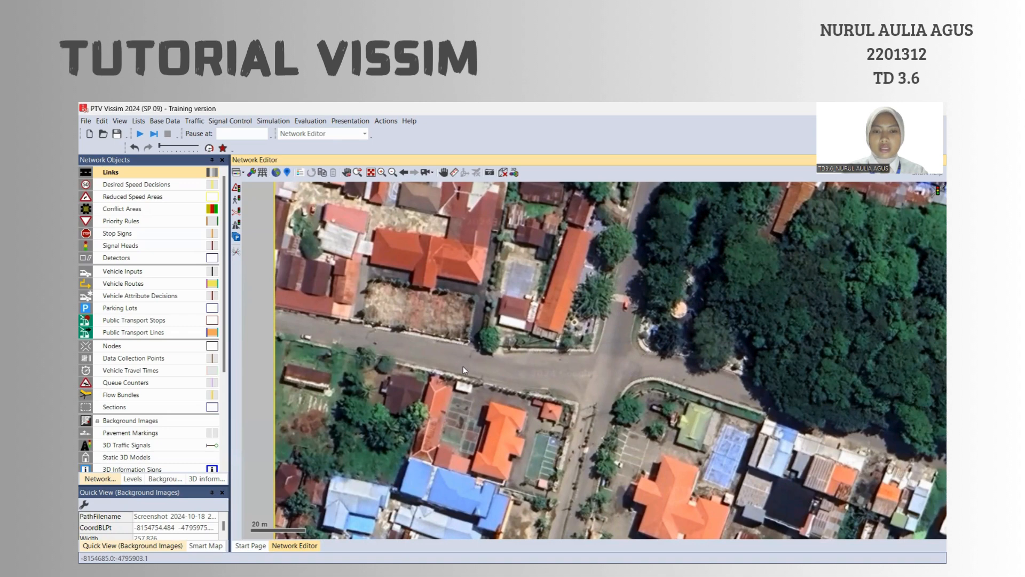
left_click_drag(463, 366, 219, 318)
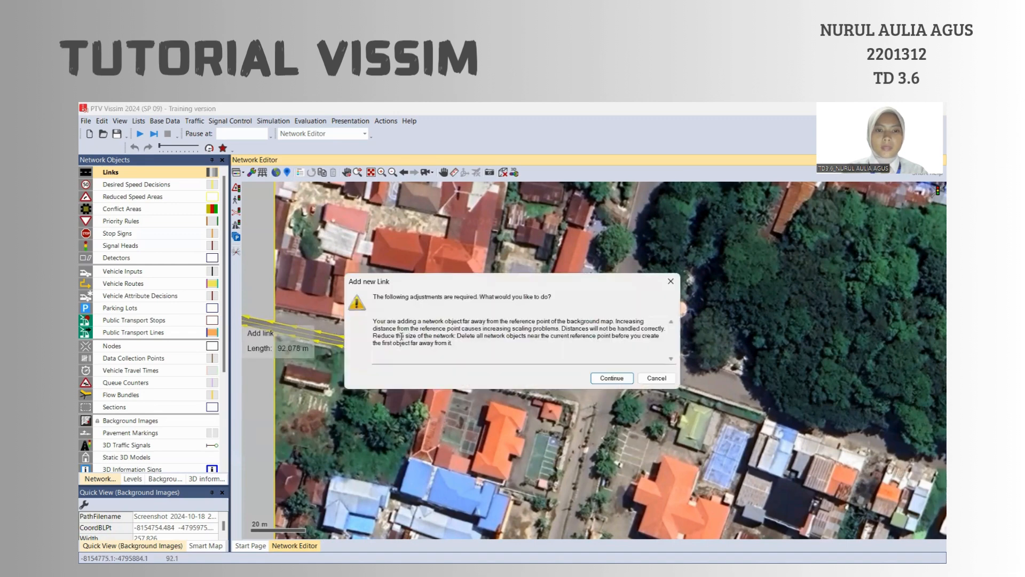
left_click(611, 379)
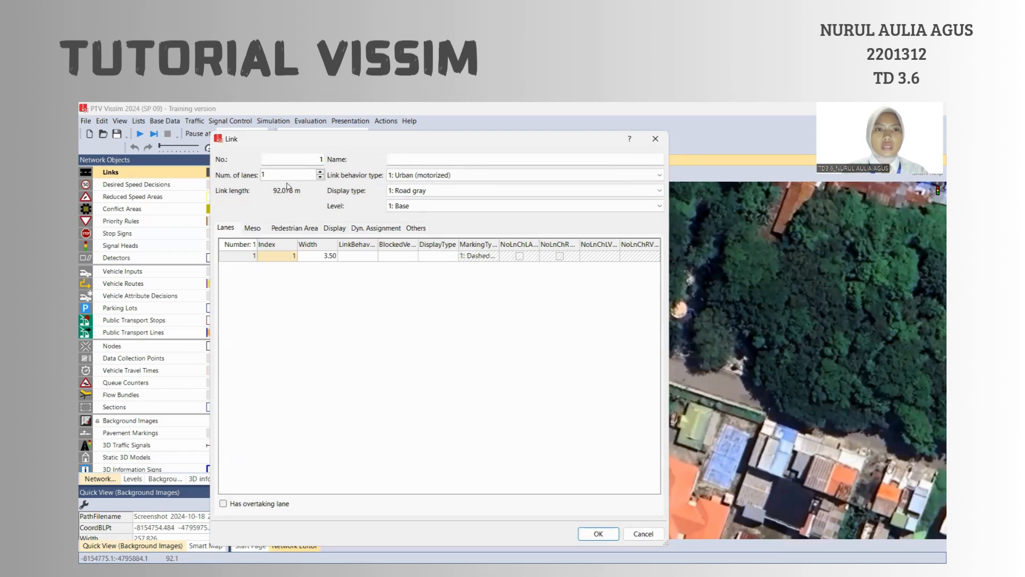
Set the lane width of the new link on the western road to 5 m
left_click(321, 257)
left_click(322, 257)
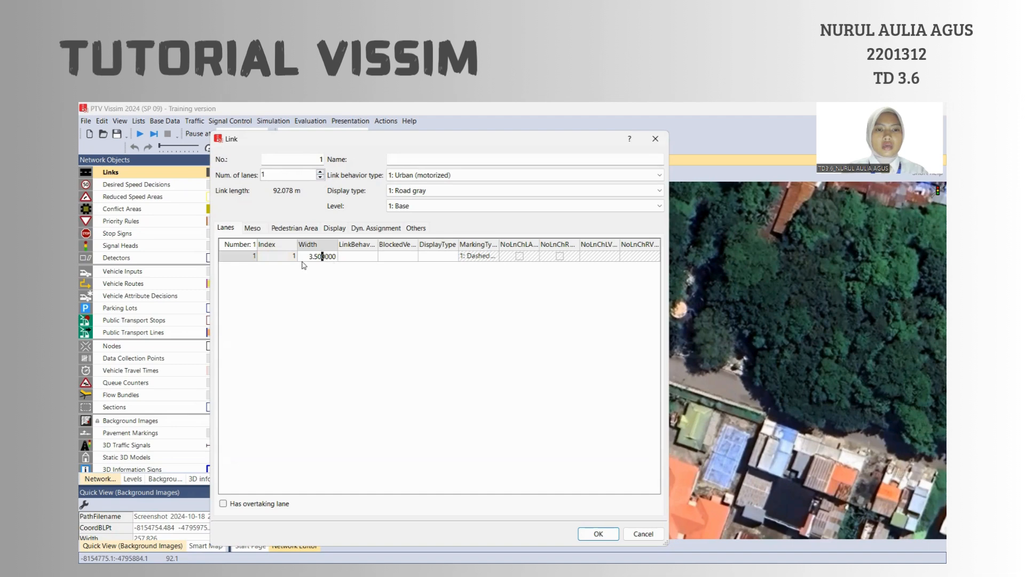
left_click_drag(350, 258, 360, 259)
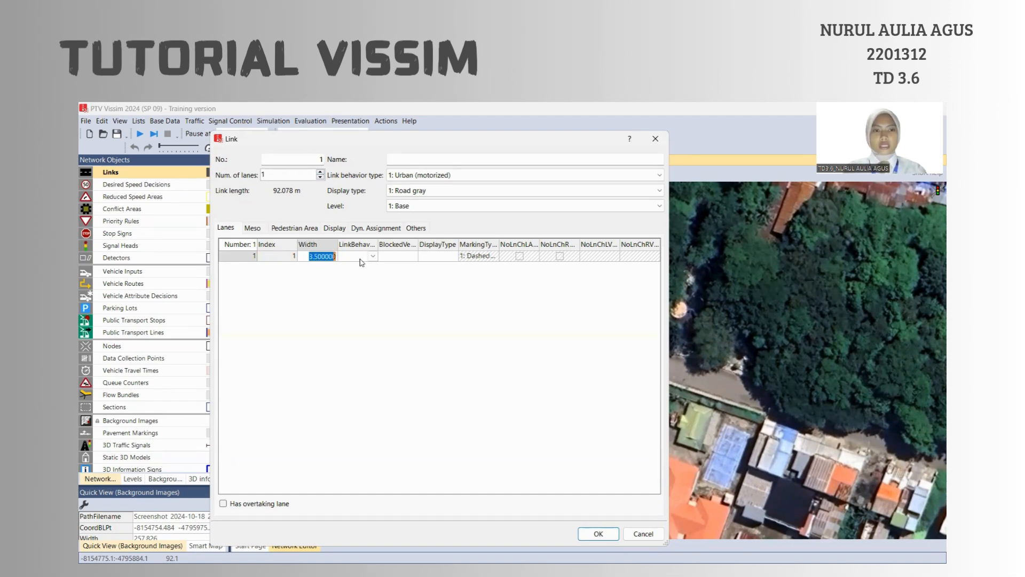
type("3")
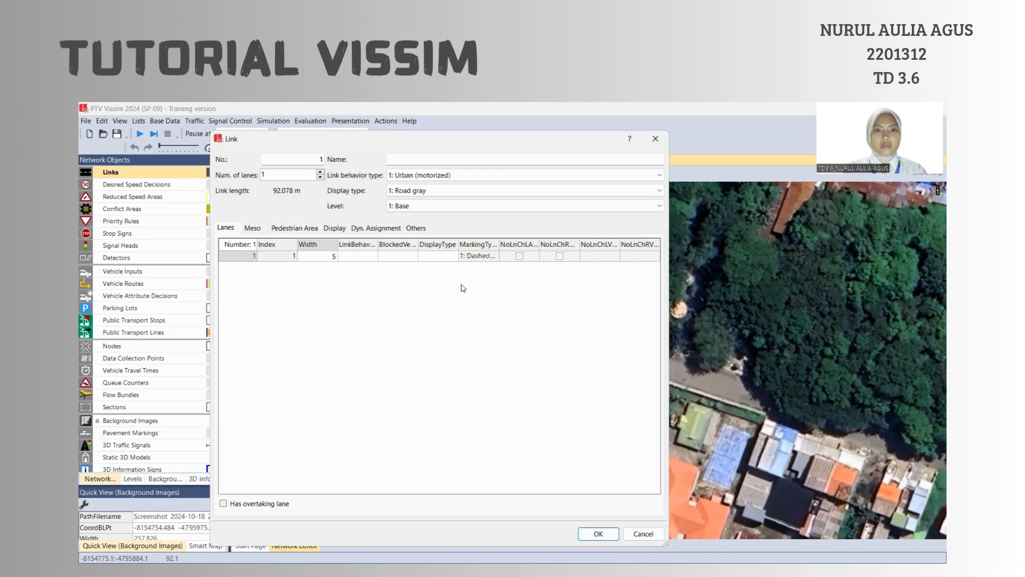
Name the western road link JL BHAYANGKARA BARAT and accept its link settings
left_click(504, 160)
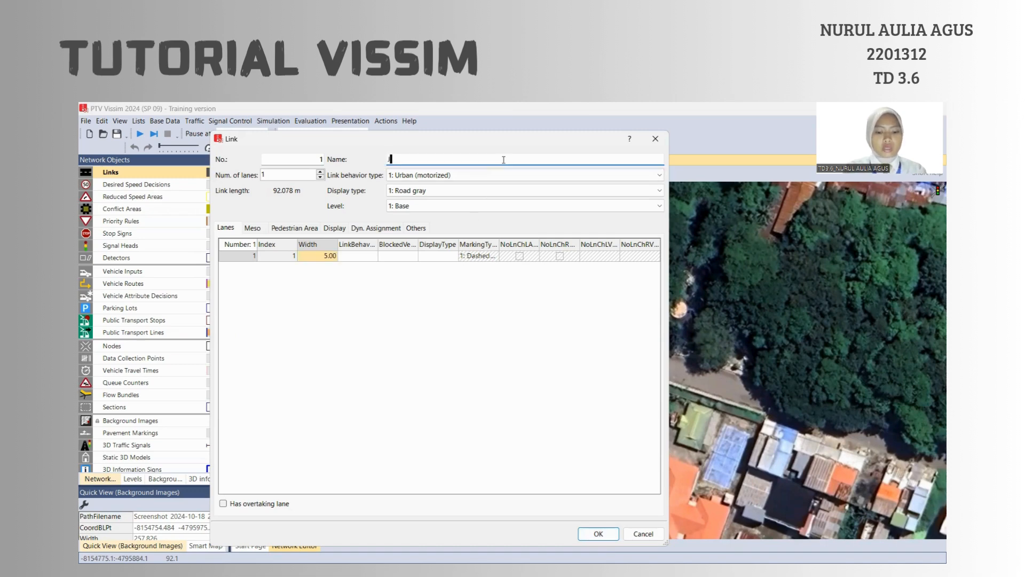
type("JL BAHANGKARA")
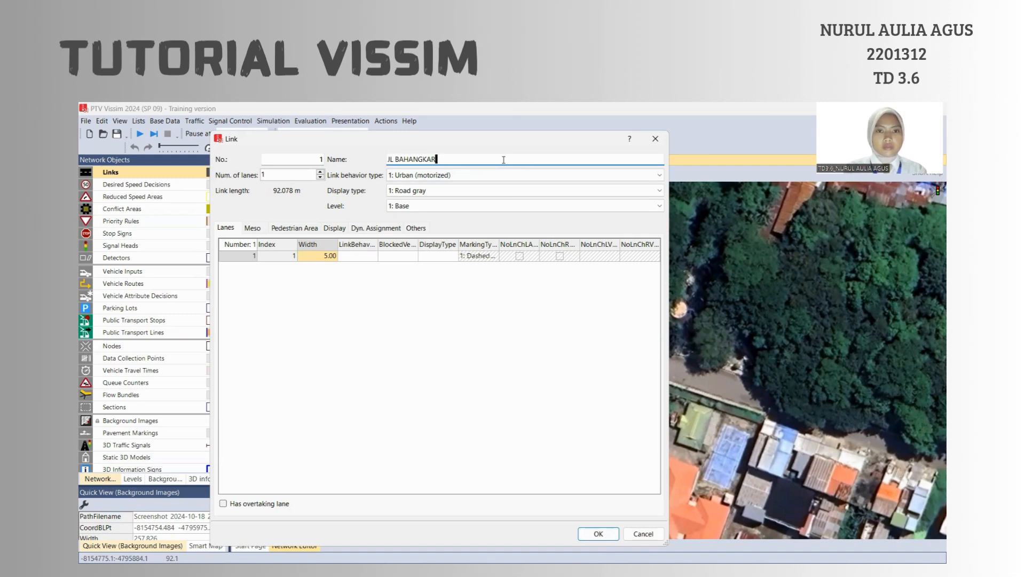
key("BackSpace")
key("BackSpace")
key("BackSpace")
key("BackSpace")
key("BackSpace")
key("BackSpace")
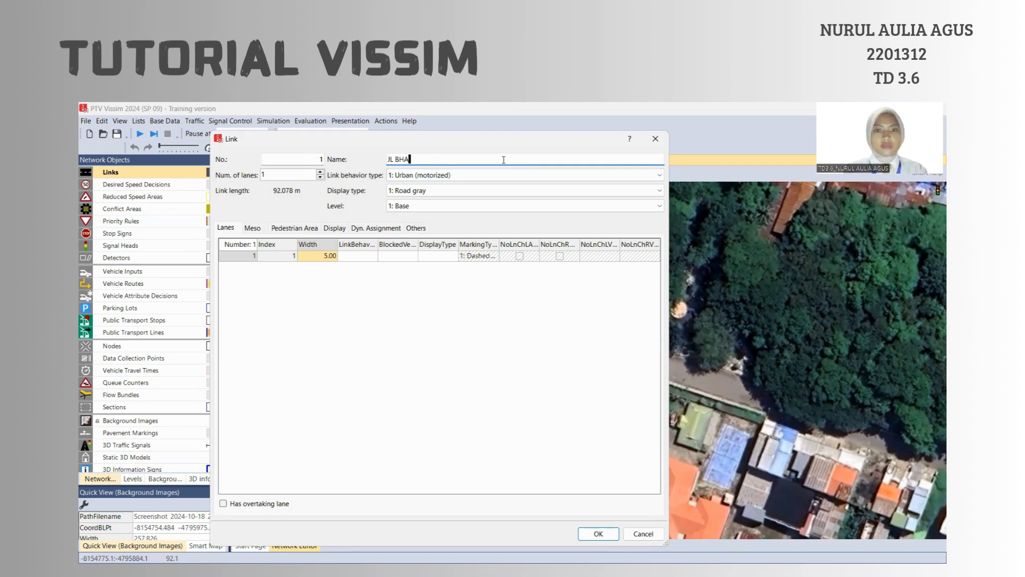
type("YANGKARA BARAT")
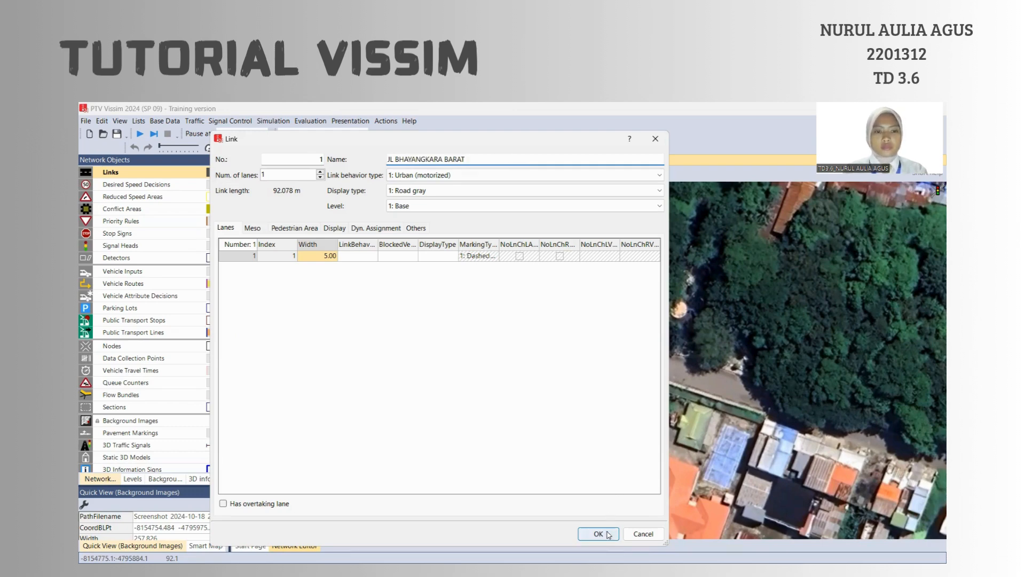
left_click(598, 534)
Generate an opposite-direction link with one lane for the western road, then select each of the two links to check them
left_click(422, 362)
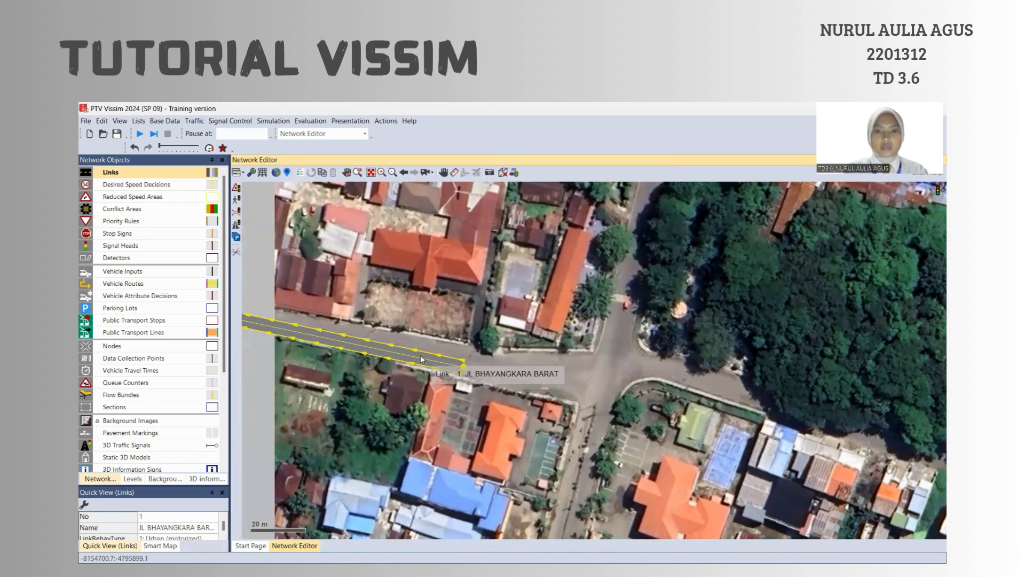
right_click(411, 357)
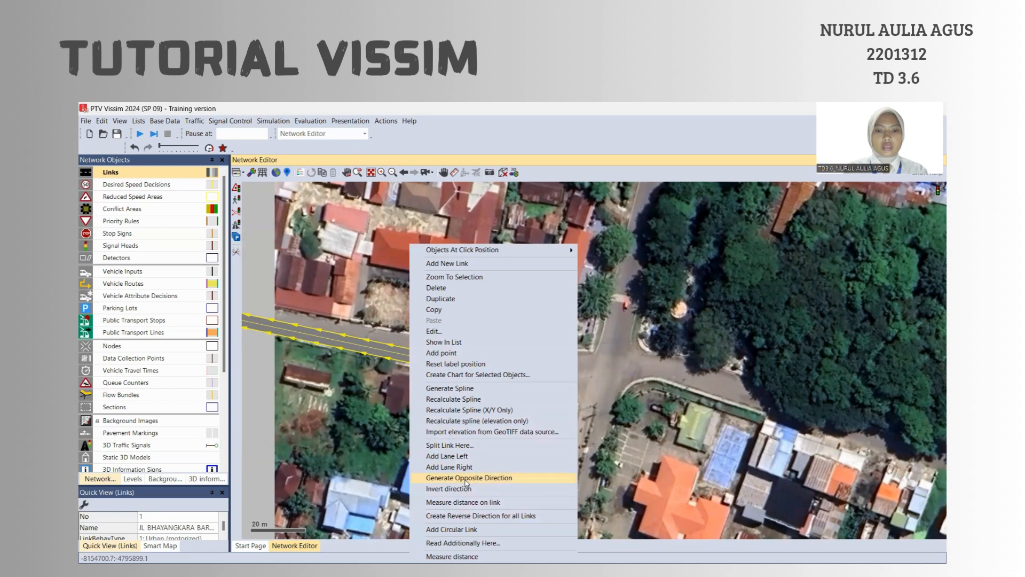
left_click(466, 479)
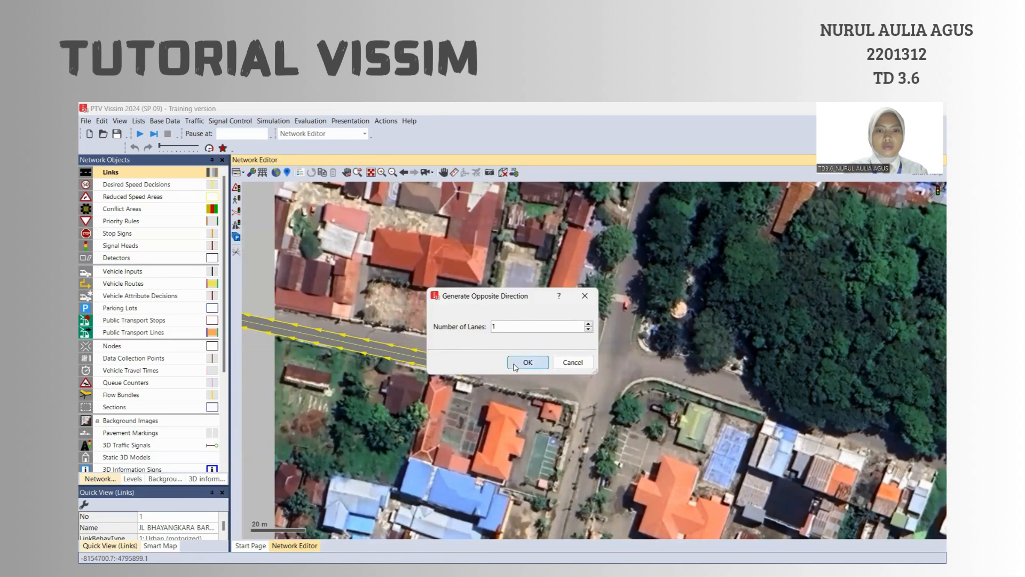
left_click(515, 364)
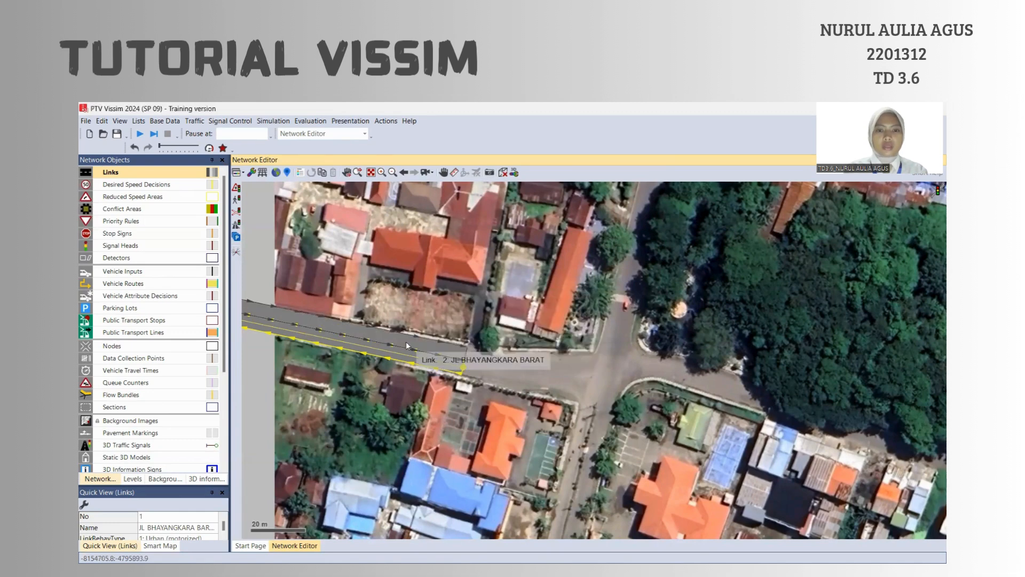
left_click(433, 354)
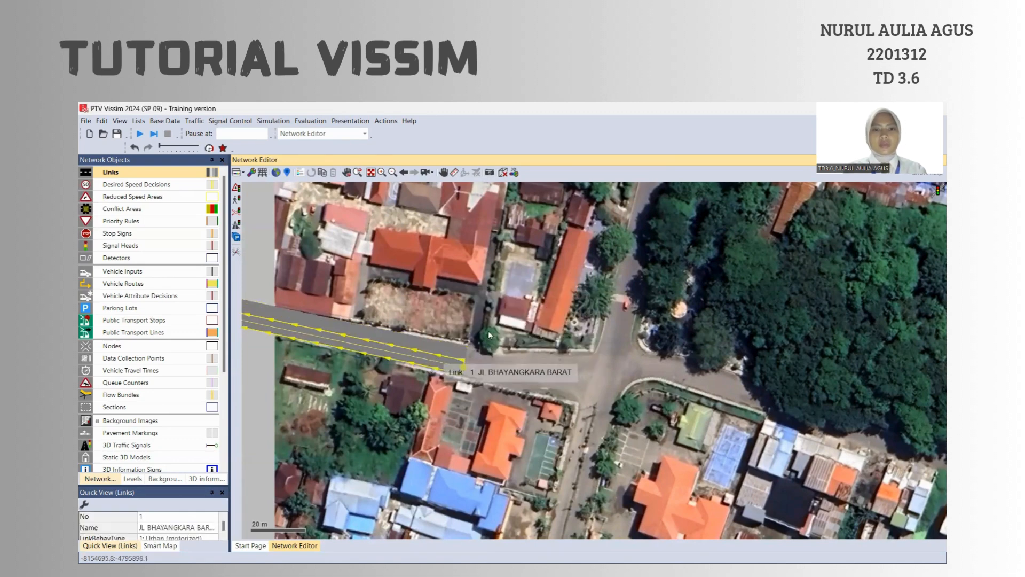
left_click(659, 402)
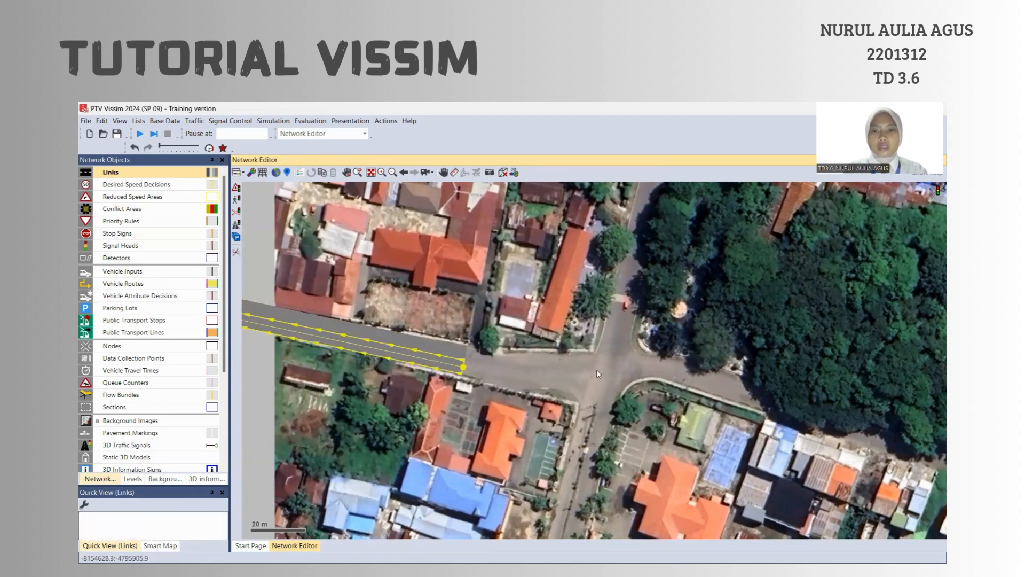
left_click(423, 353)
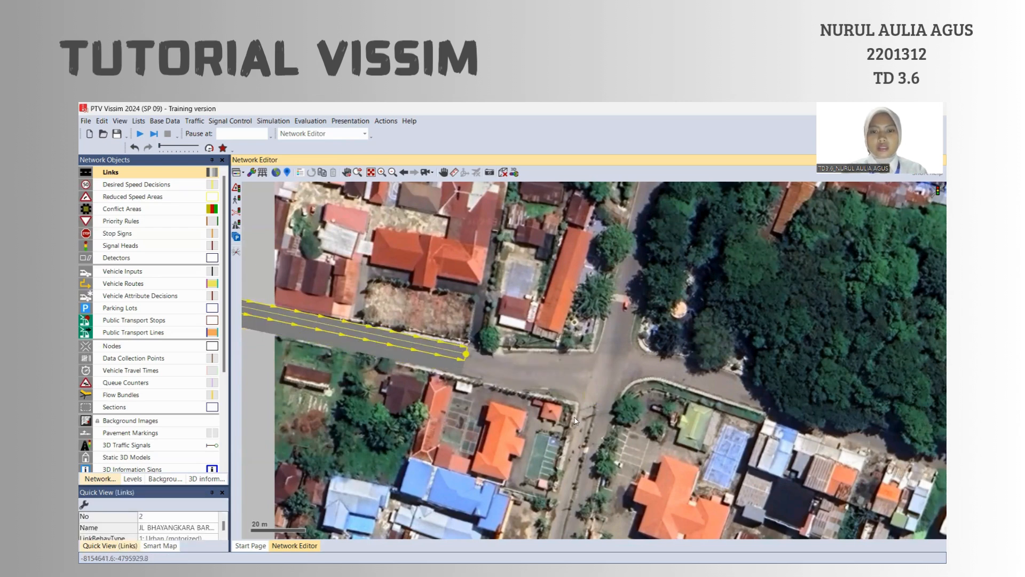
Draw a one-lane link about 65 m long on the southern road, running away from the intersection past the image edge, keeping its default settings
scroll(587, 427, "up", 2)
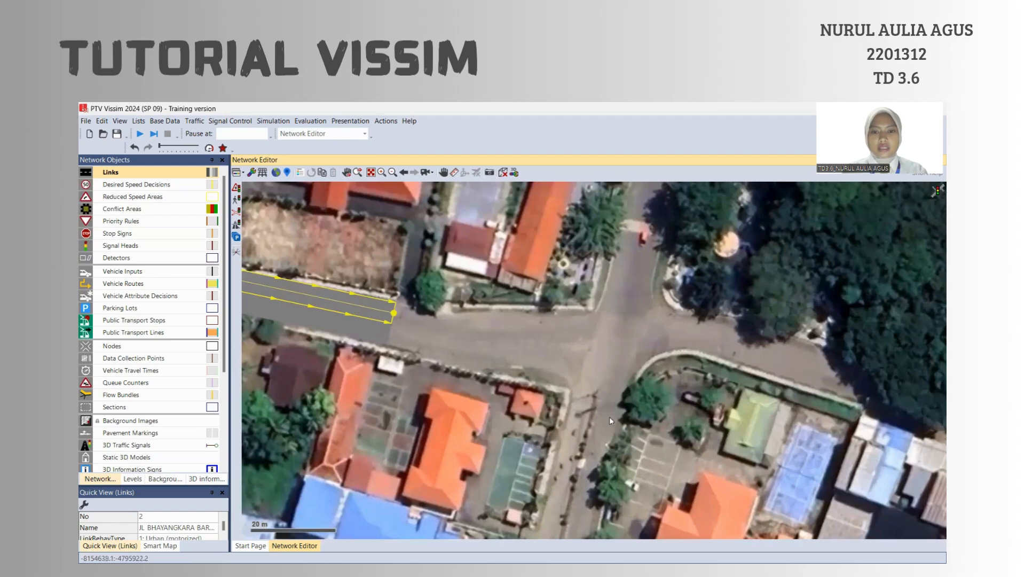
scroll(608, 422, "down", 1)
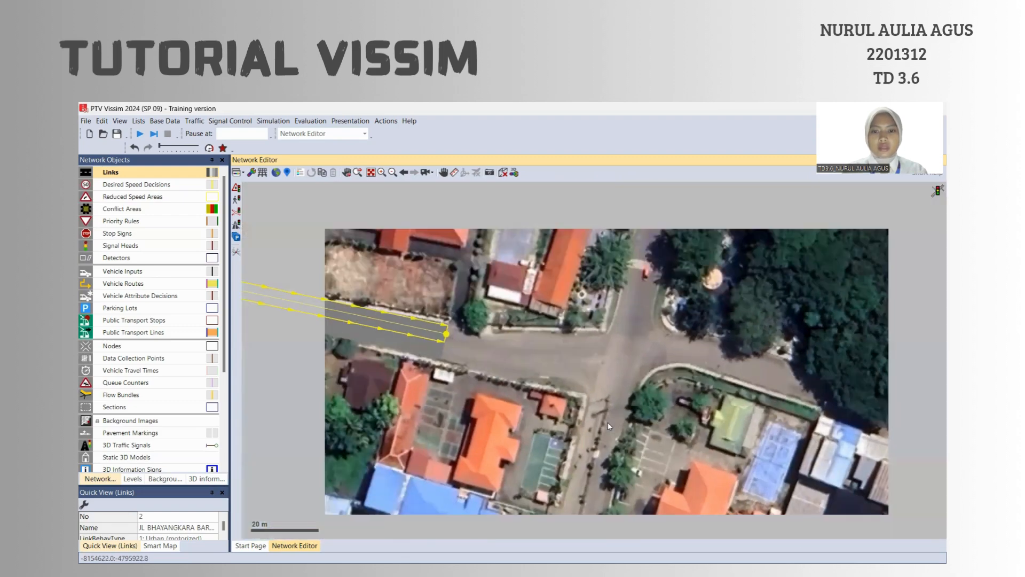
scroll(623, 420, "down", 1)
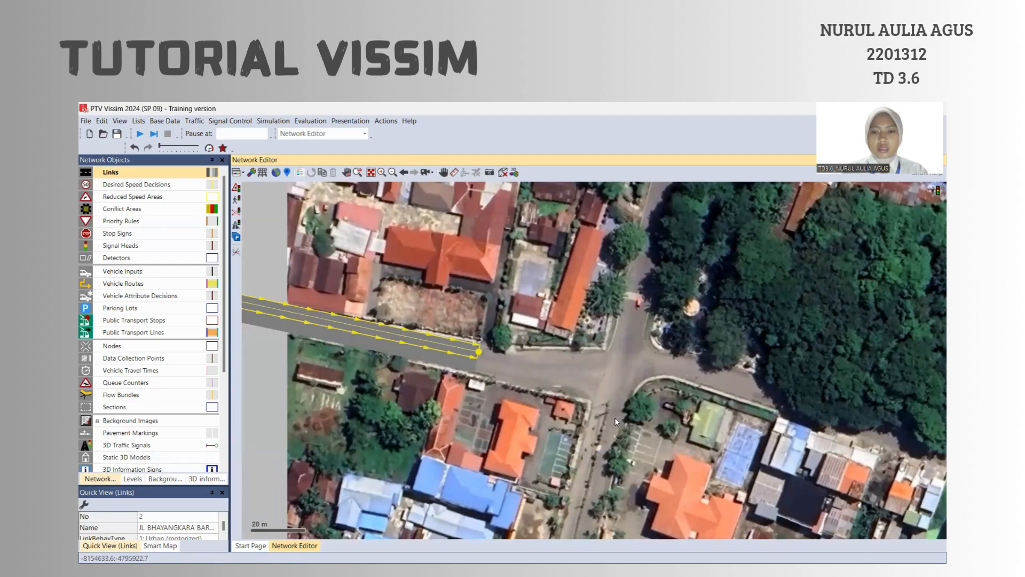
mouse_move(614, 418)
left_mouse_down()
mouse_move(577, 574)
mouse_move(591, 572)
left_mouse_up()
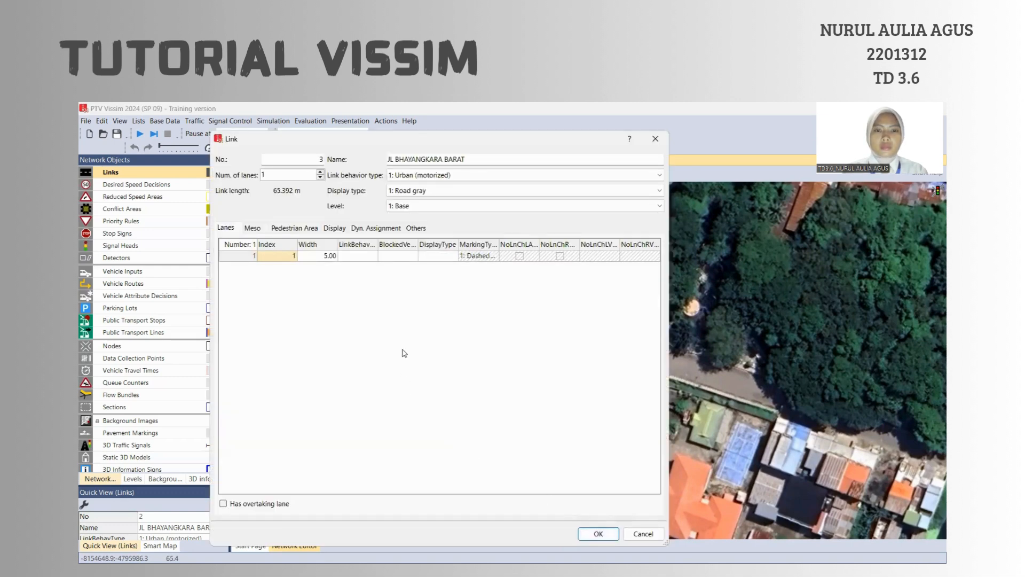
left_click(597, 535)
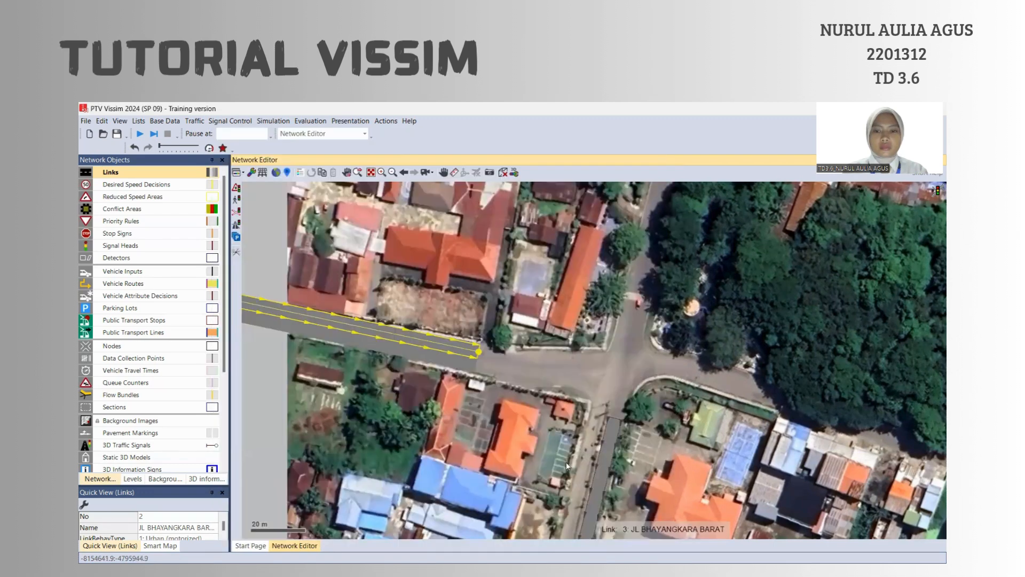
Generate an opposite-direction link with one lane for the southern road link
right_click(606, 449)
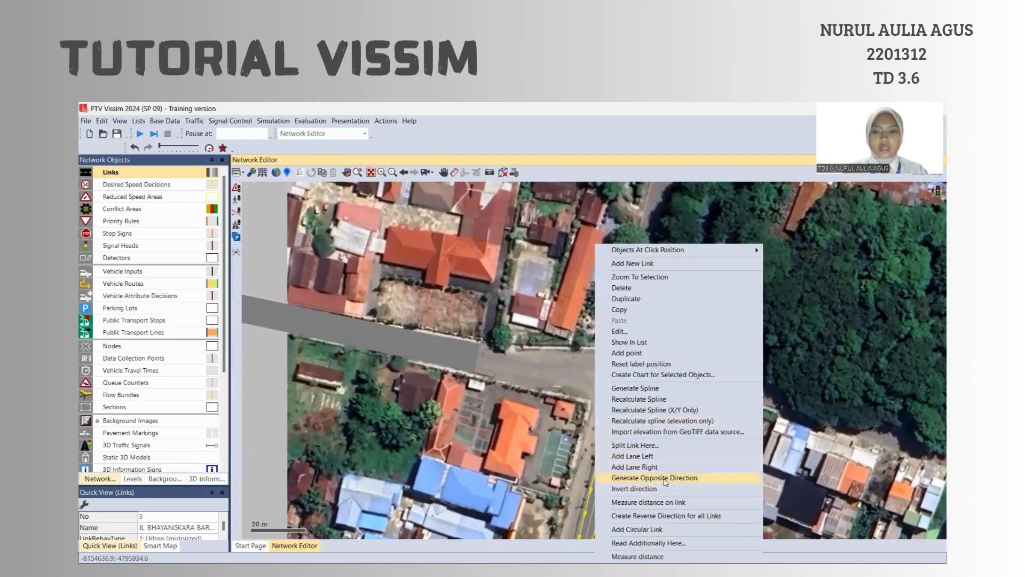
left_click(666, 479)
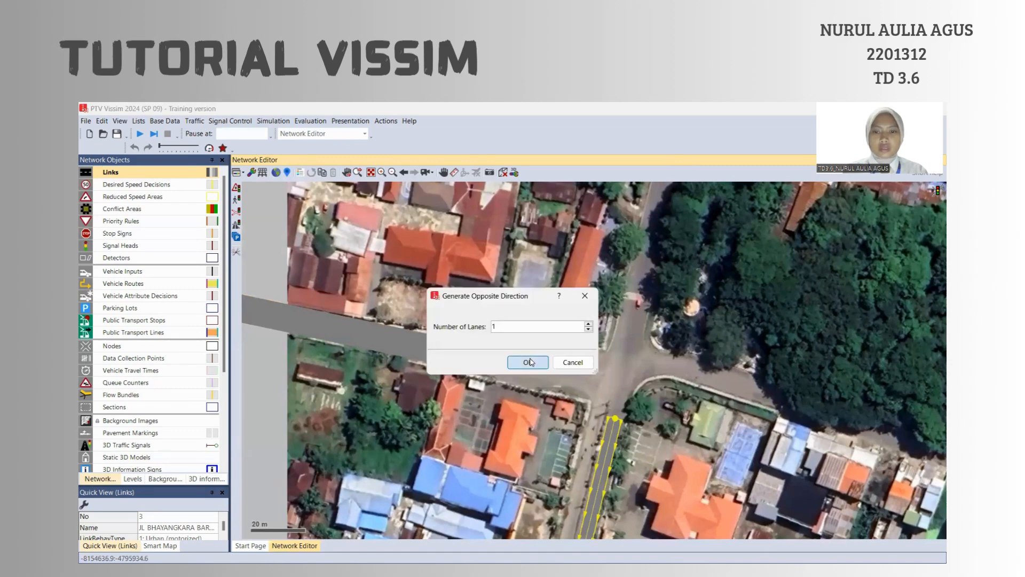
left_click(529, 362)
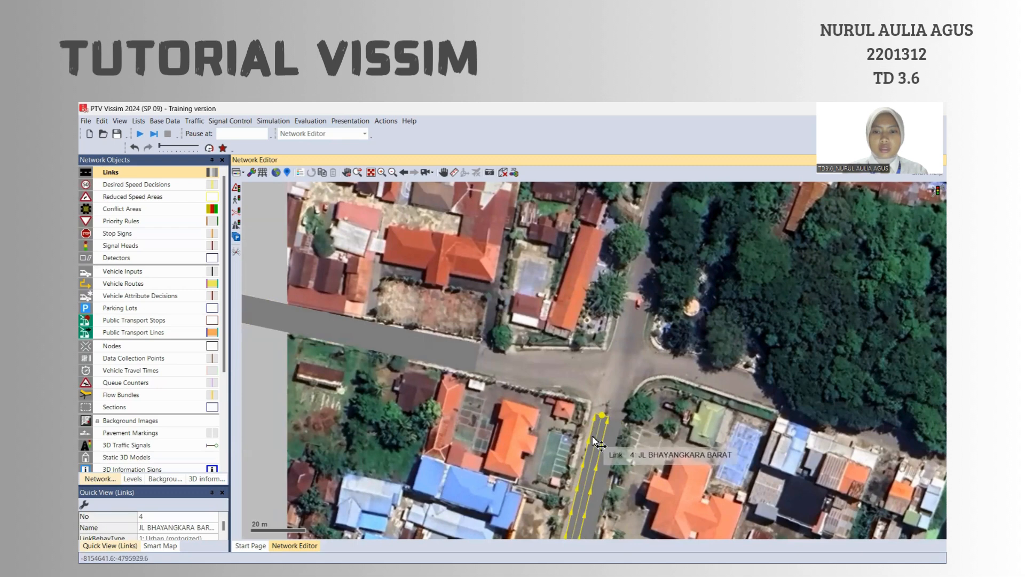
Shift both southern road links slightly west so they fit the carriageway on the background image
left_click_drag(593, 437, 588, 437)
left_click(626, 433)
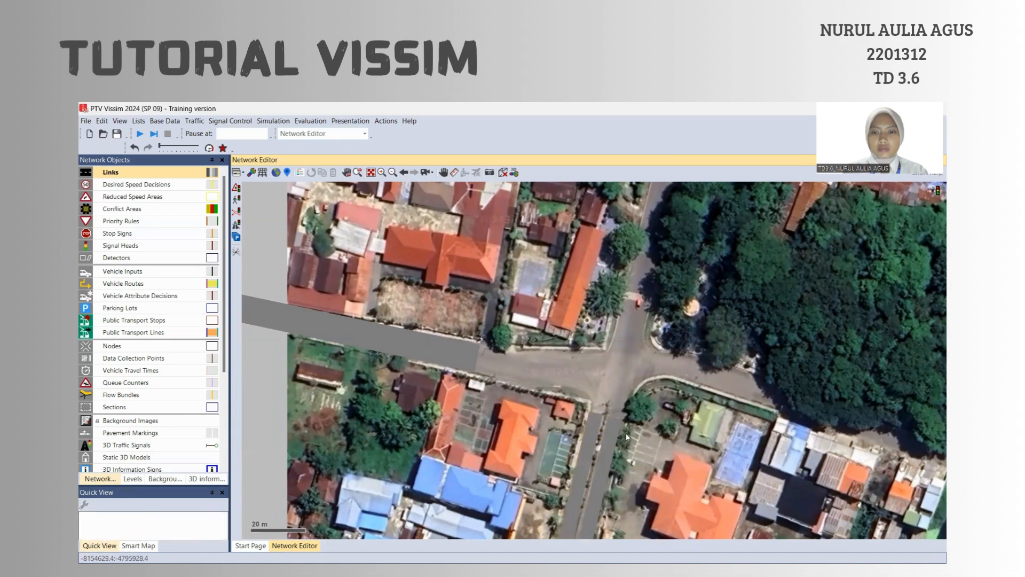
left_click(610, 443)
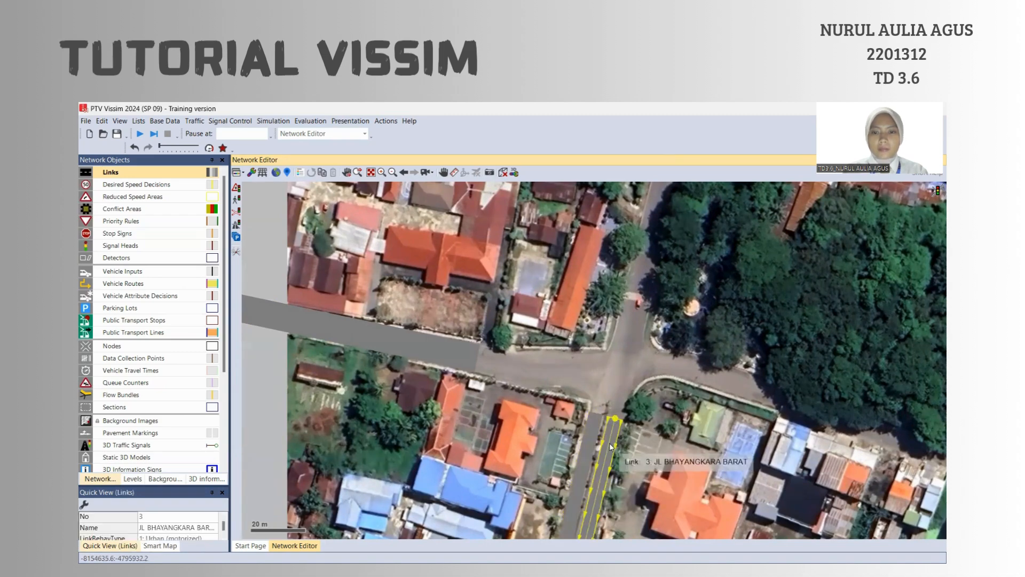
left_click_drag(610, 444, 608, 445)
left_click(637, 389)
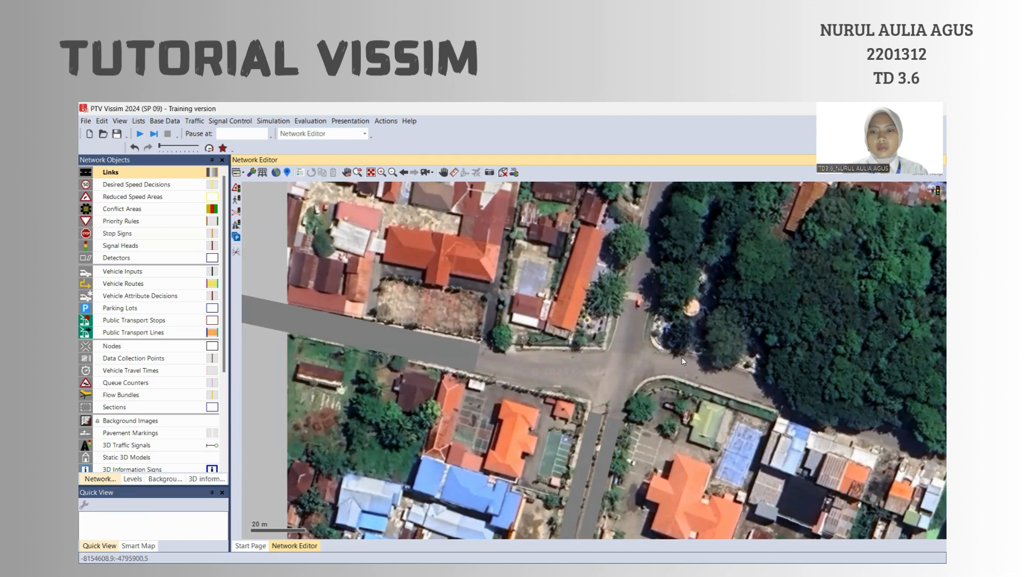
Draw a link about 102 m long on the eastern road, running away from the intersection, and name it JL BHAYANGKARA TIMUR
left_click_drag(681, 357, 933, 438)
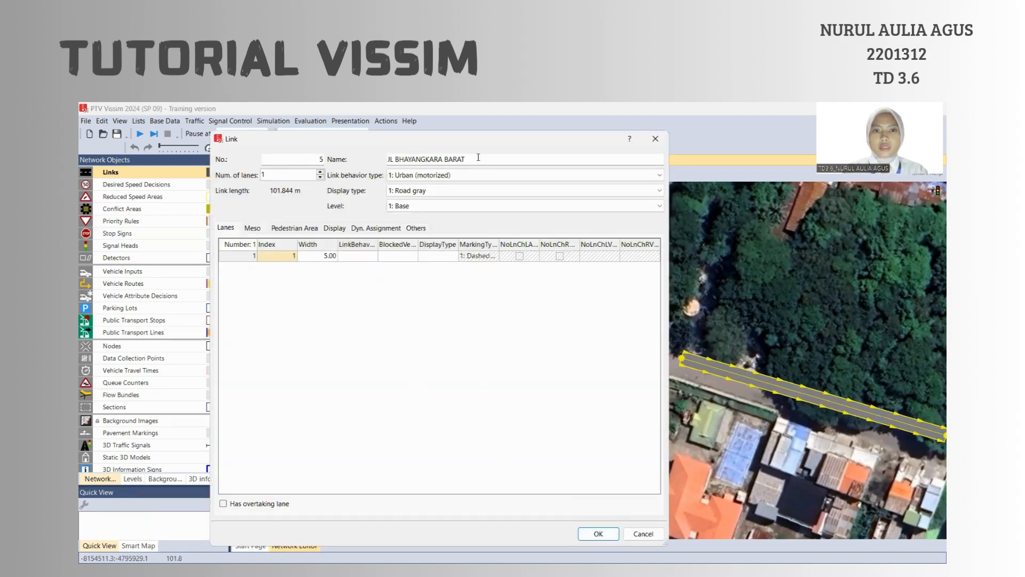
left_click_drag(465, 159, 446, 161)
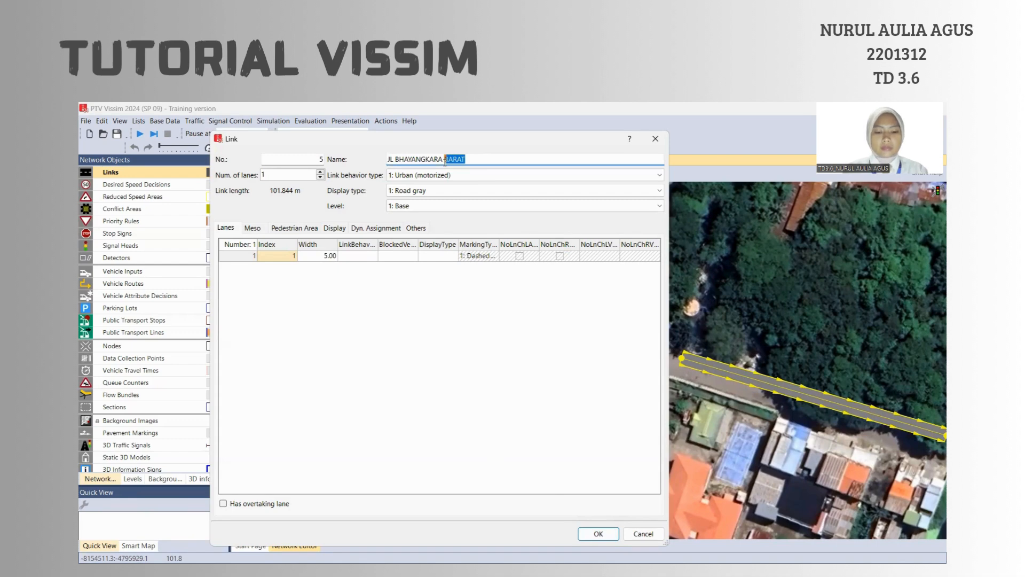
type("T")
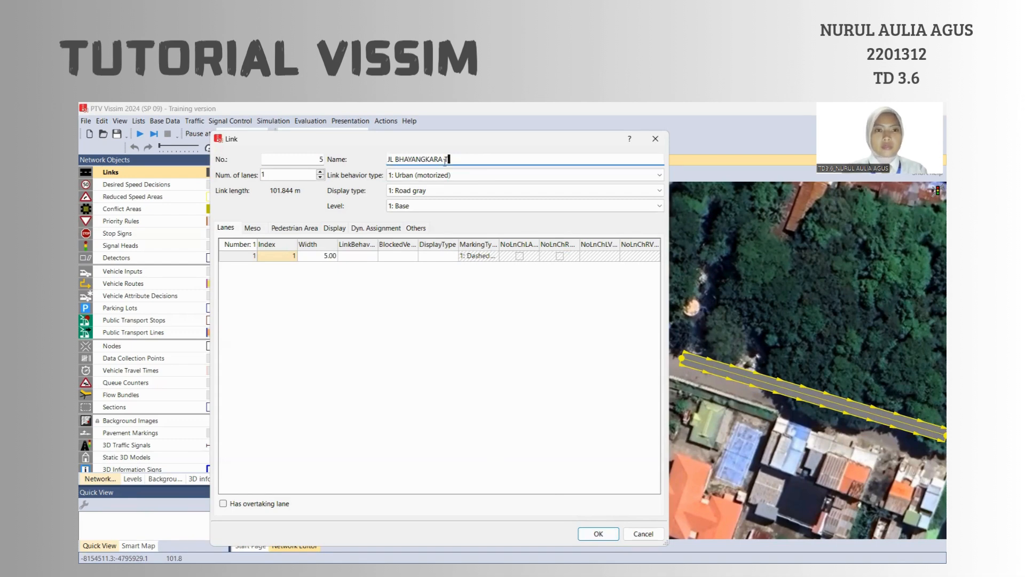
type("IMUR")
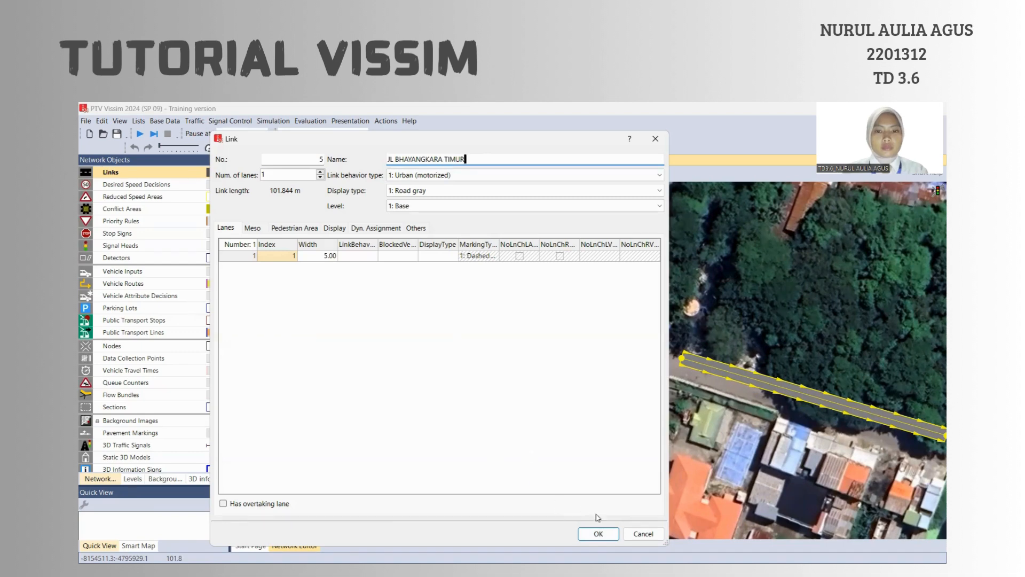
left_click(613, 536)
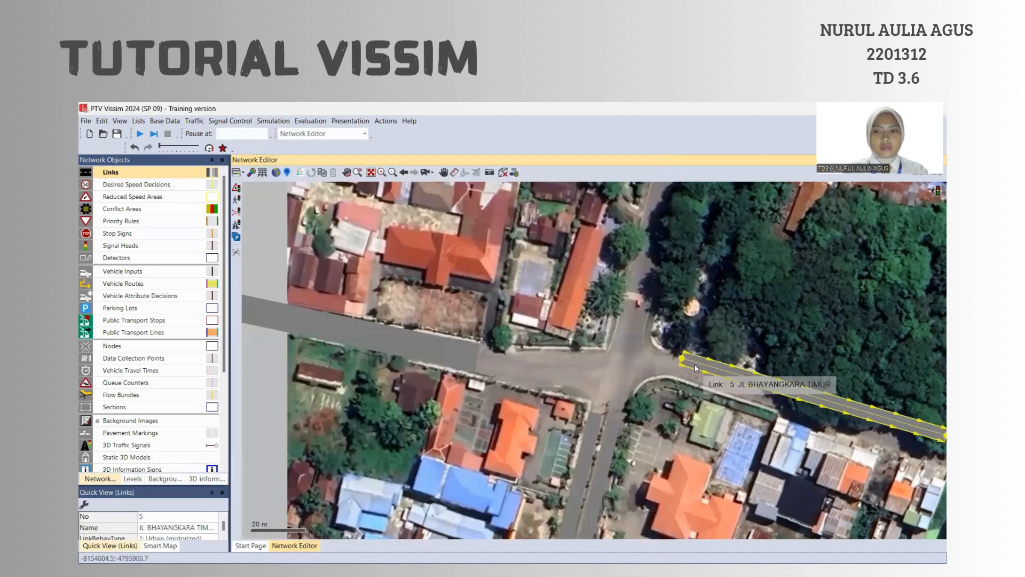
Generate the opposite-direction link for the eastern road link
right_click(729, 358)
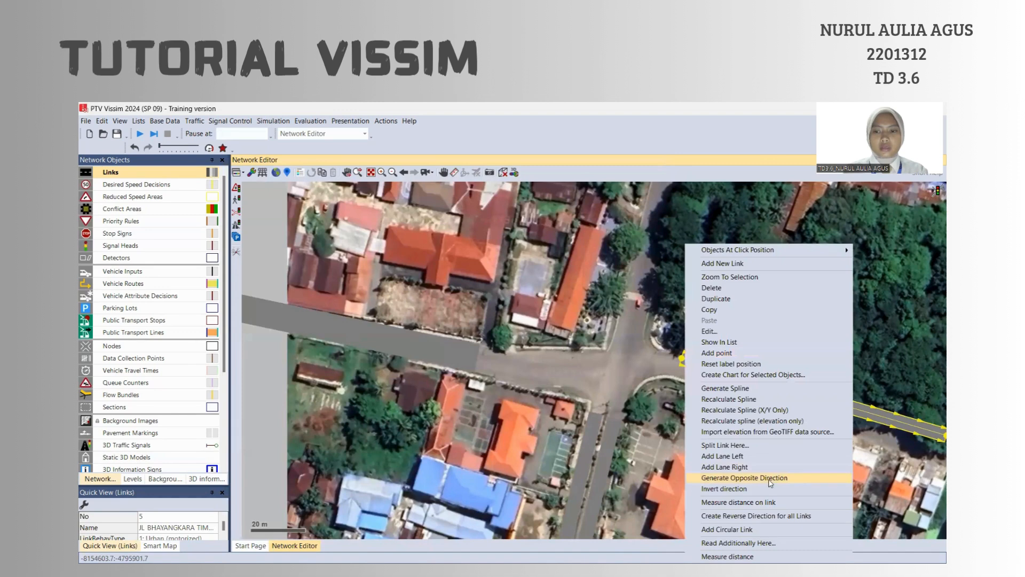
left_click(745, 478)
left_click(525, 362)
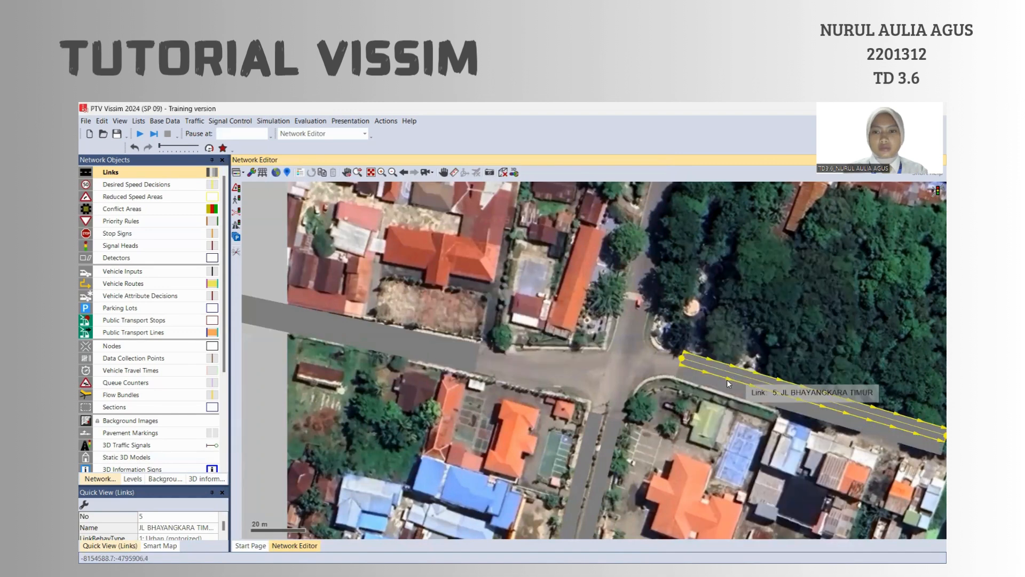
left_click(592, 440)
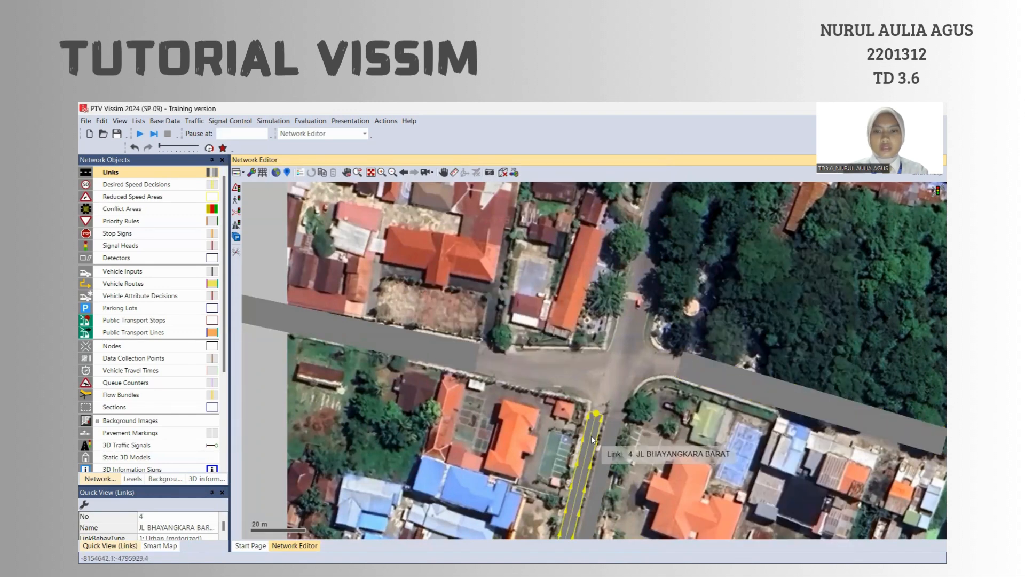
right_click(592, 440)
left_click(596, 436)
left_click(432, 396)
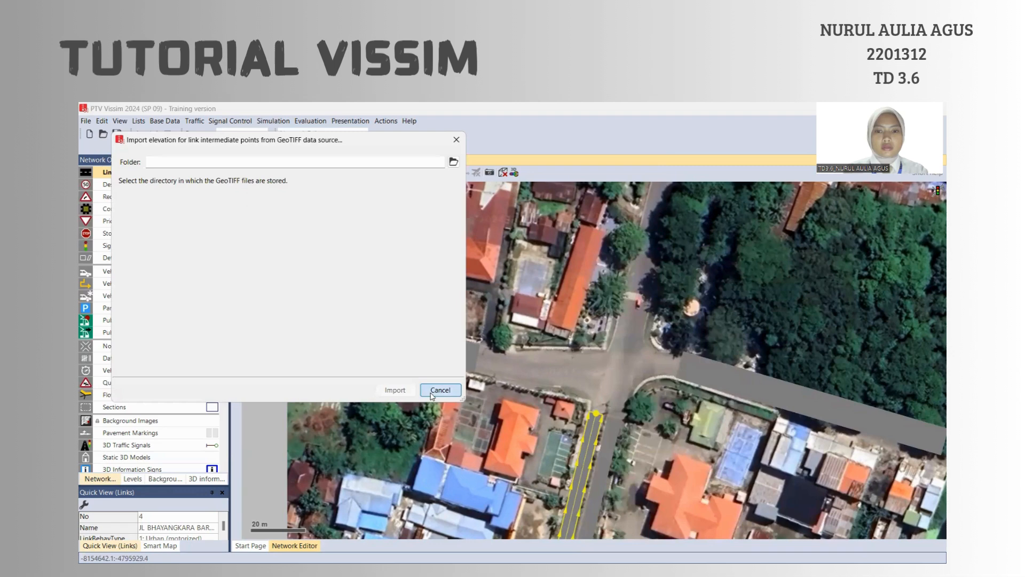
Show the southern road's western link in the links list, undo the eastern road's opposite-direction link, and close the list
right_click(589, 423)
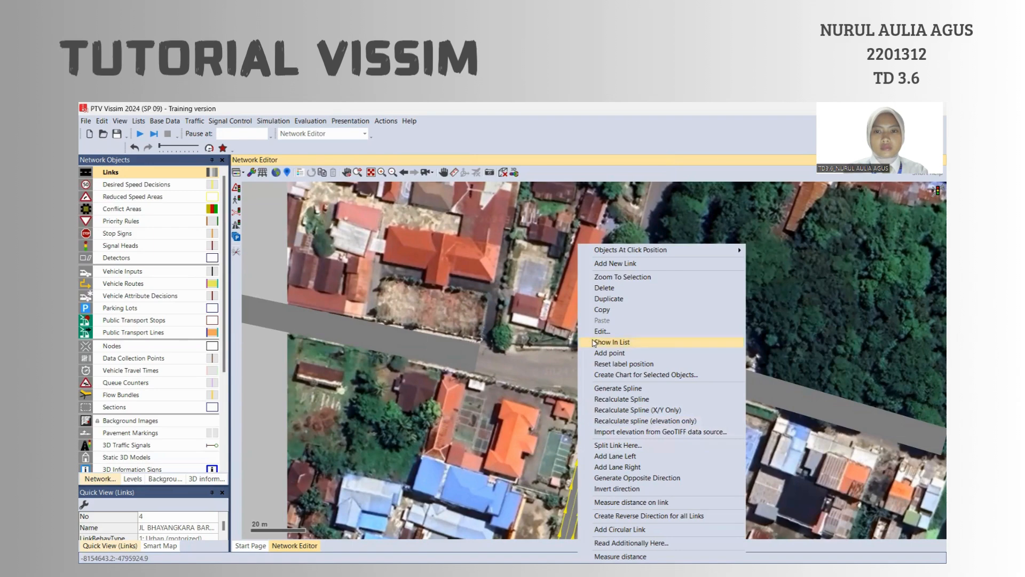
left_click(594, 341)
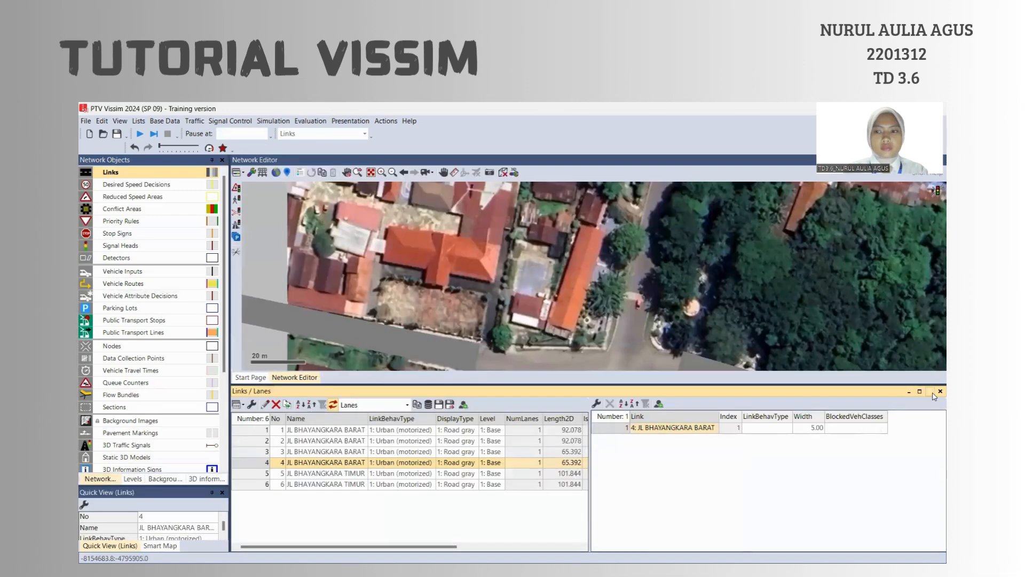
left_click(933, 393)
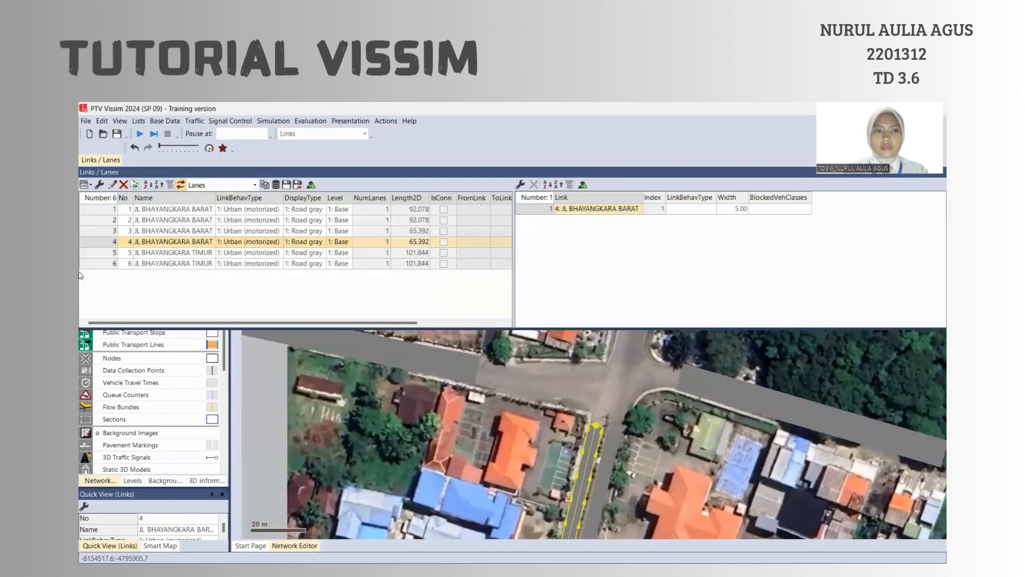
left_click(135, 148)
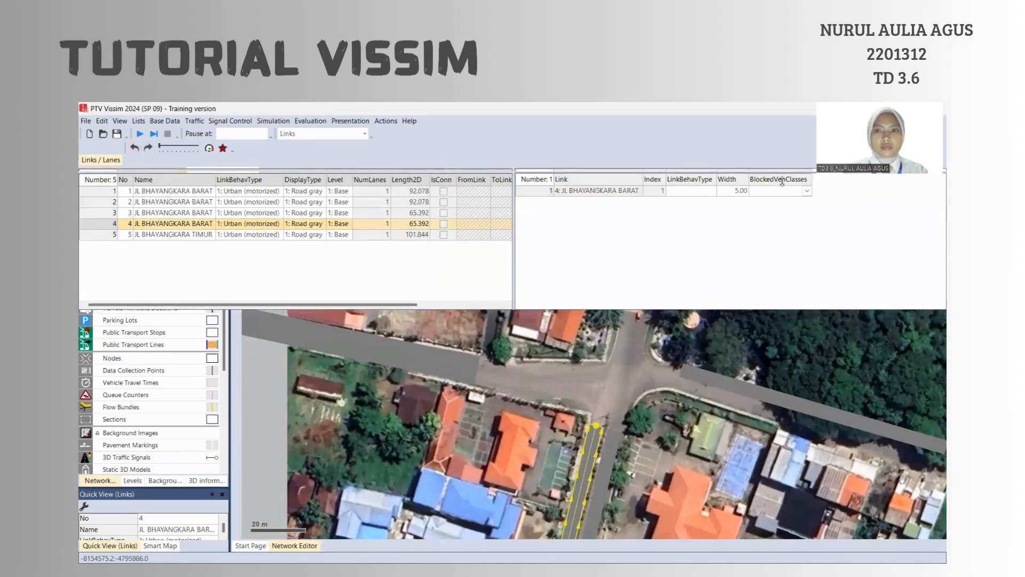
left_click(940, 172)
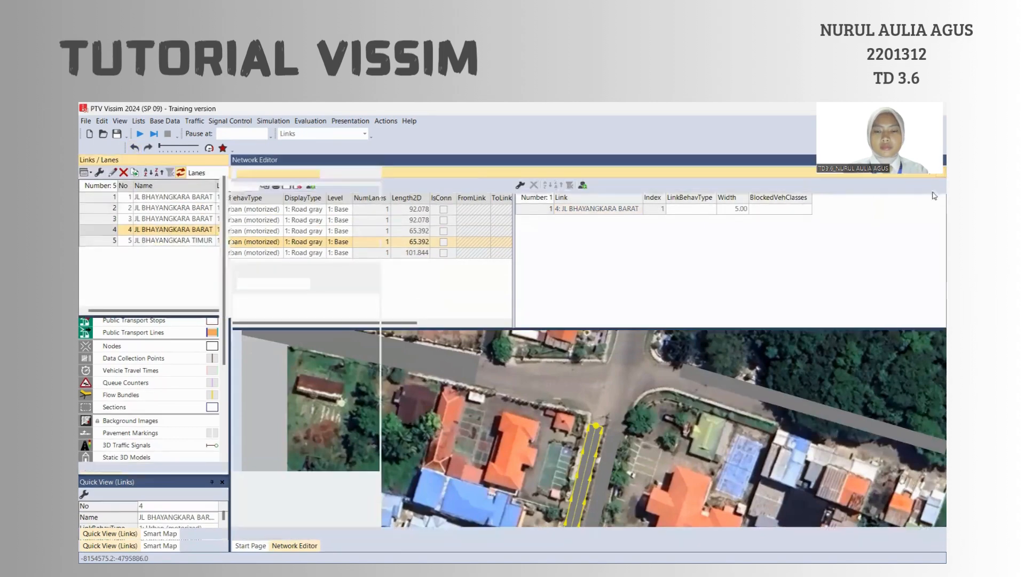
right_click(585, 425)
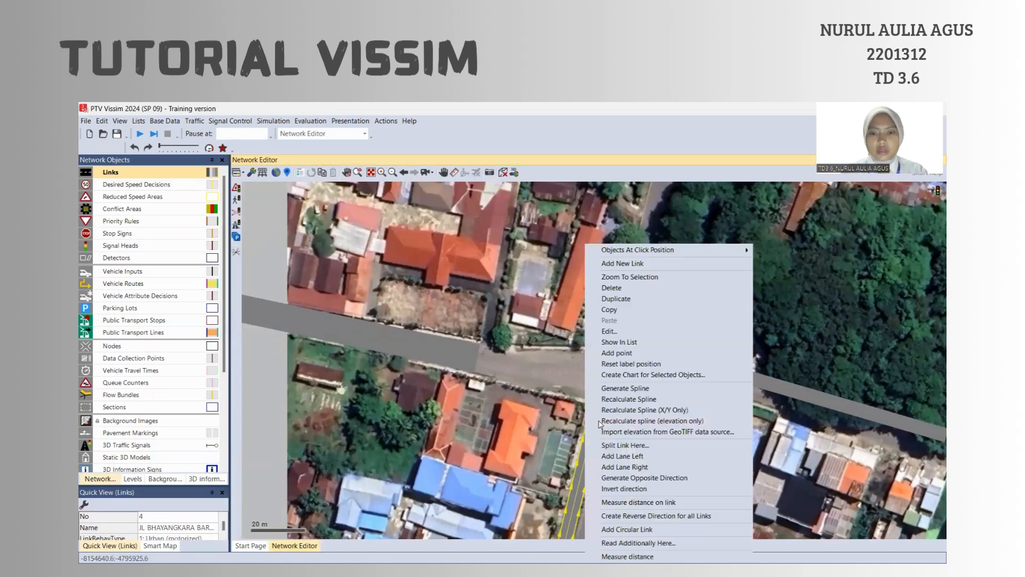
left_click(595, 421)
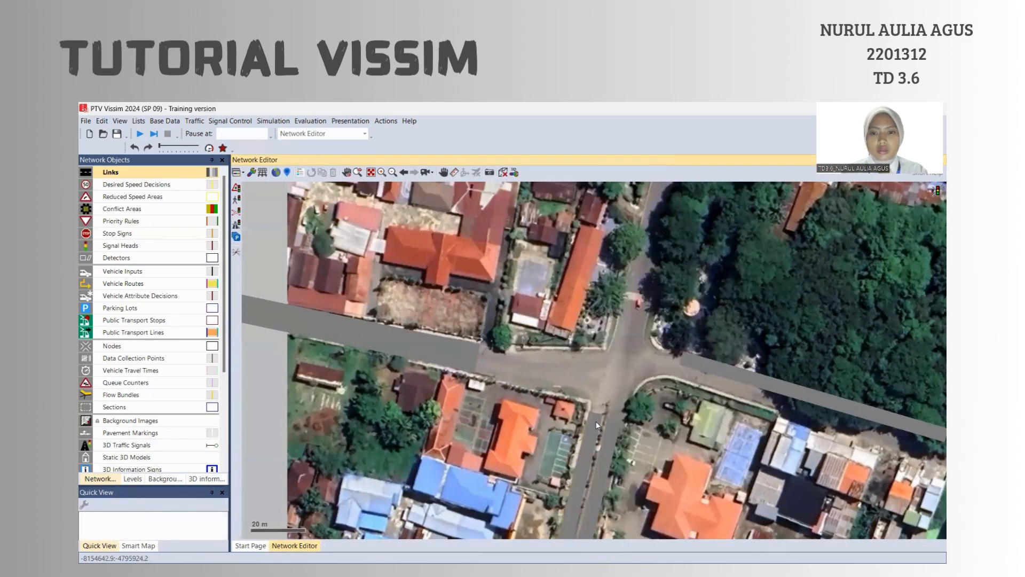
Rename the western of the two southern road links as JL JENDRAL SUDIRMAN
double_click(597, 424)
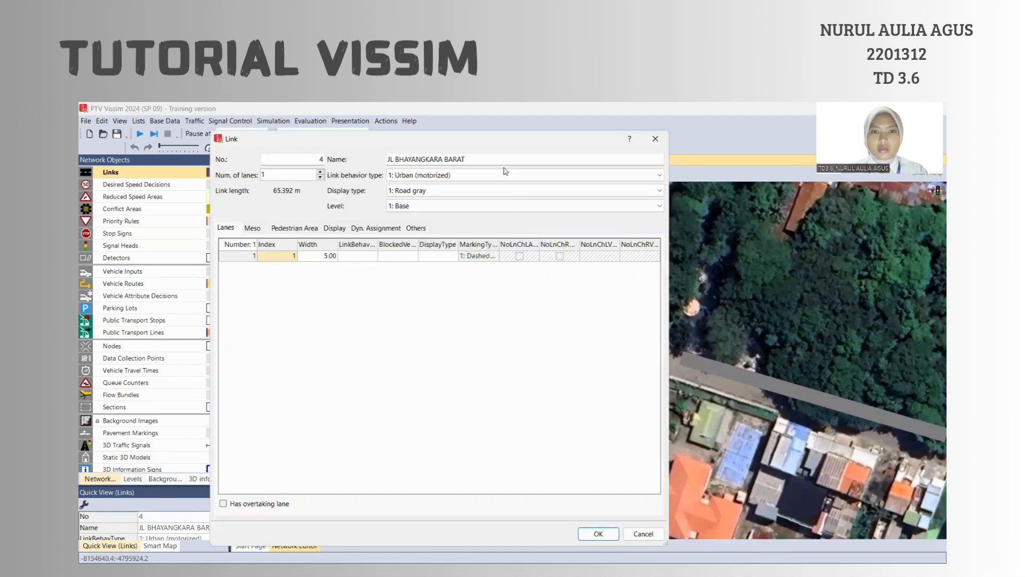
left_click_drag(499, 160, 382, 163)
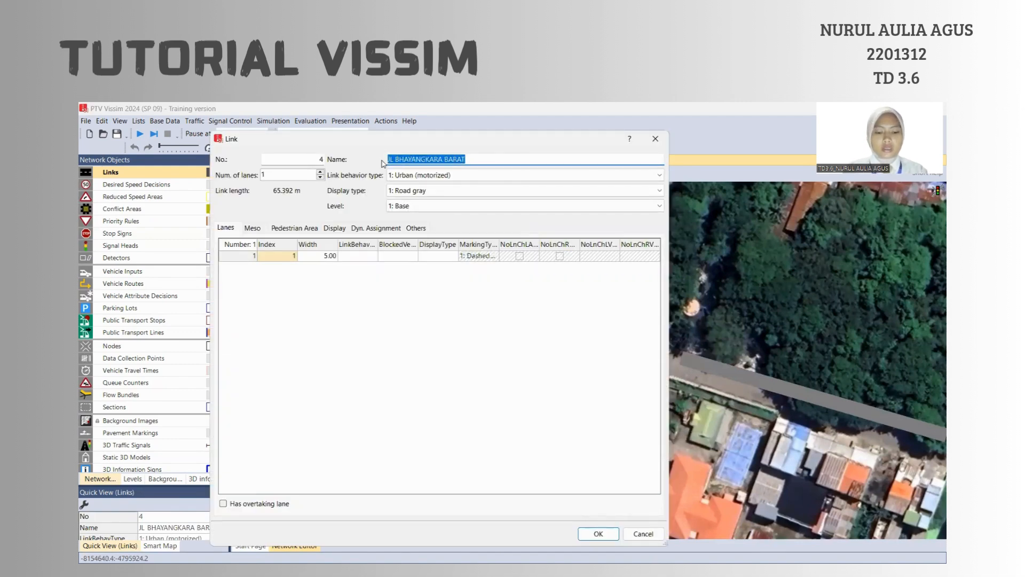
type("J")
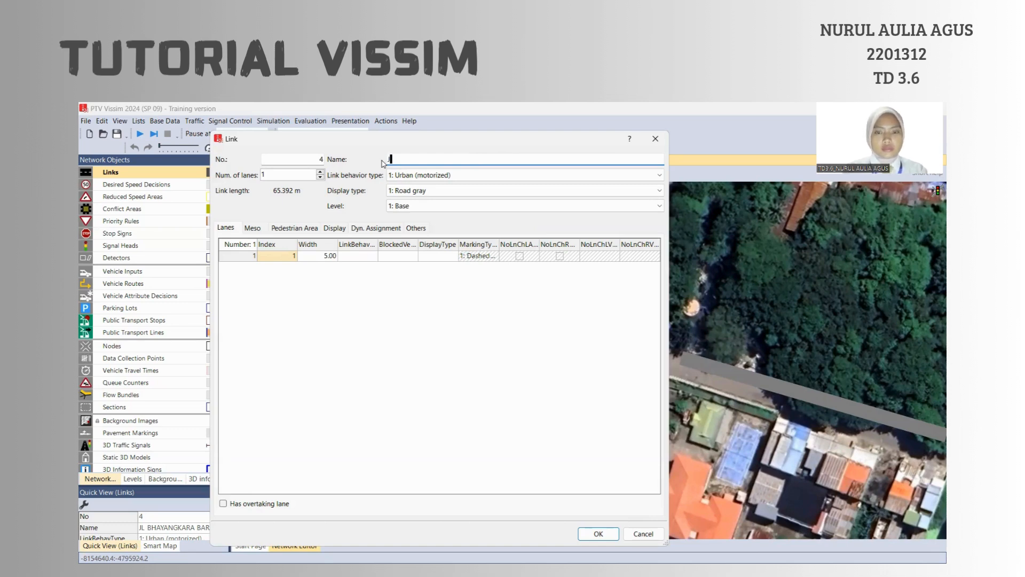
type("L JENDRAL SUDIRMAN")
key("Return")
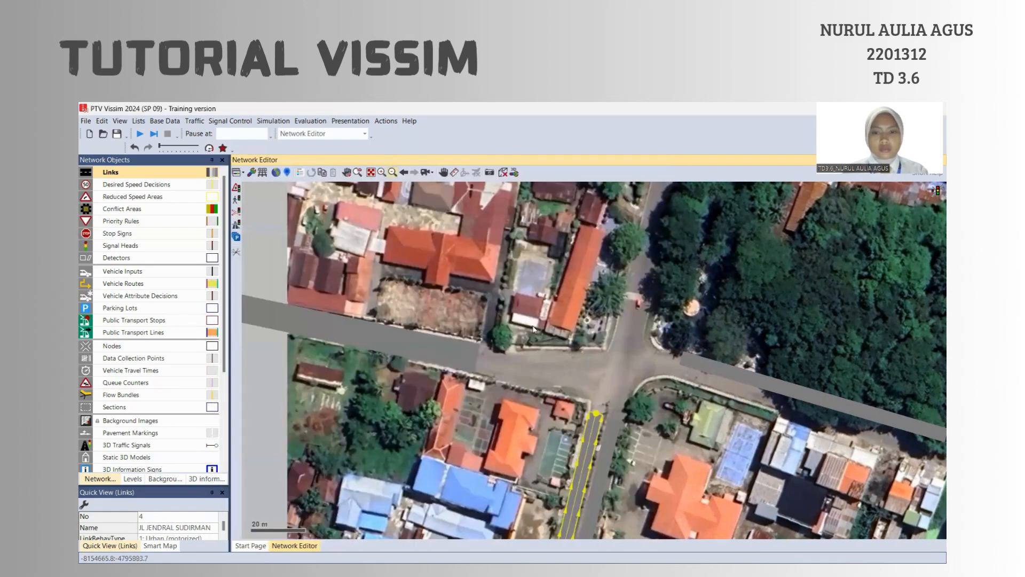
Give the eastern of the two southern road links the name JL JENDRAL SUDIRMAN as well
left_click(614, 436)
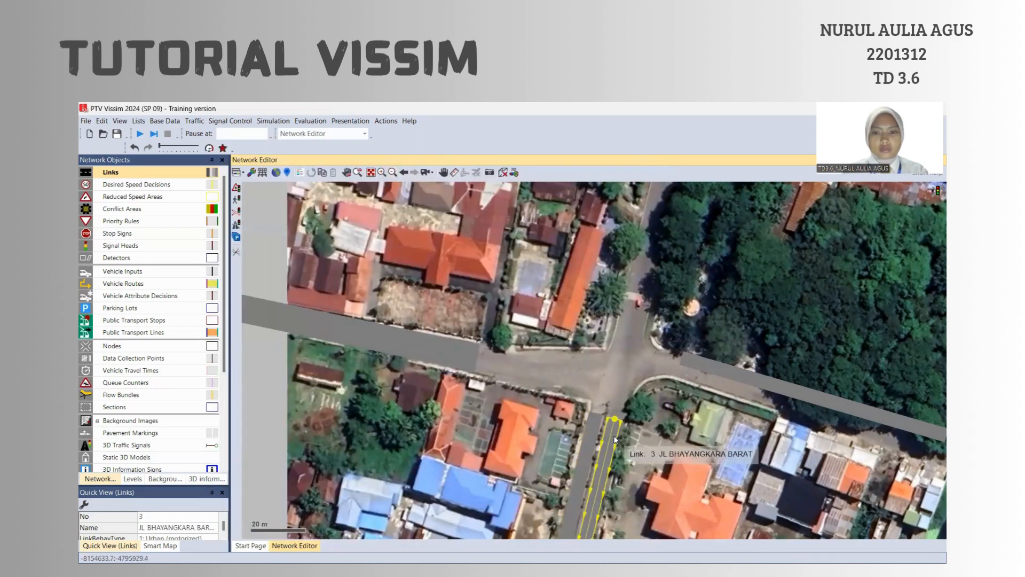
double_click(614, 439)
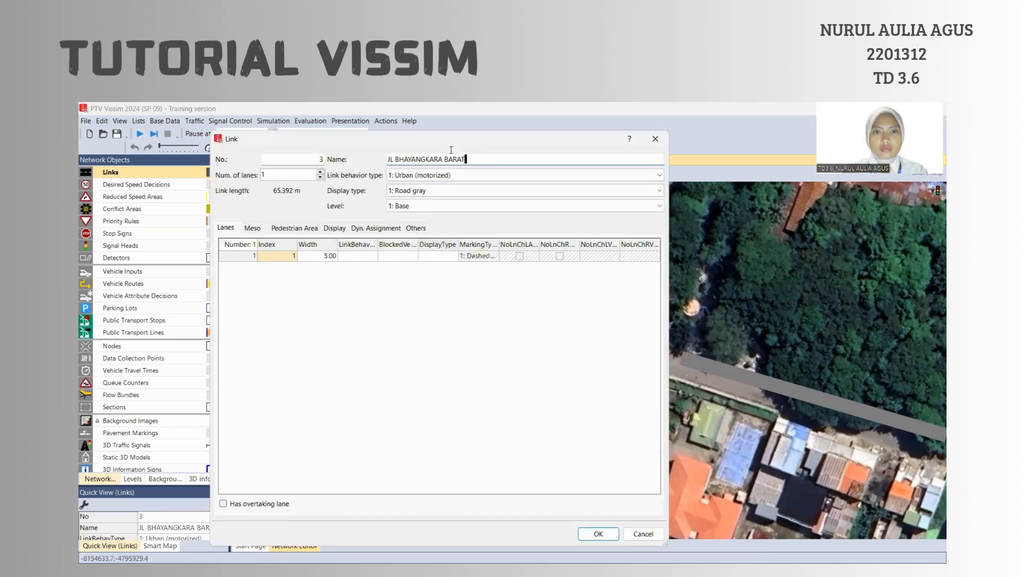
left_click_drag(466, 158, 402, 155)
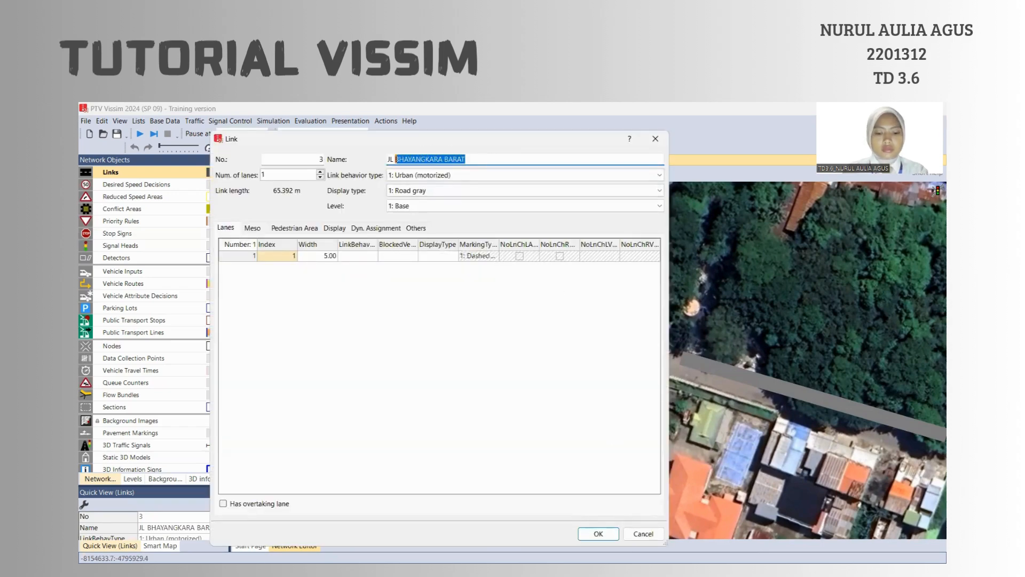
type("JEN")
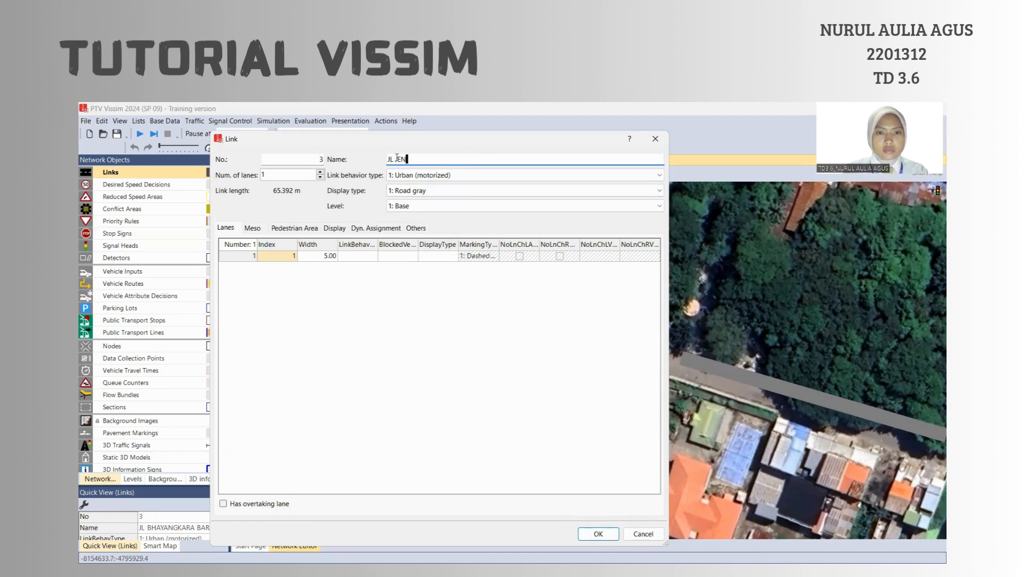
type("DRAL SUDIRMAN")
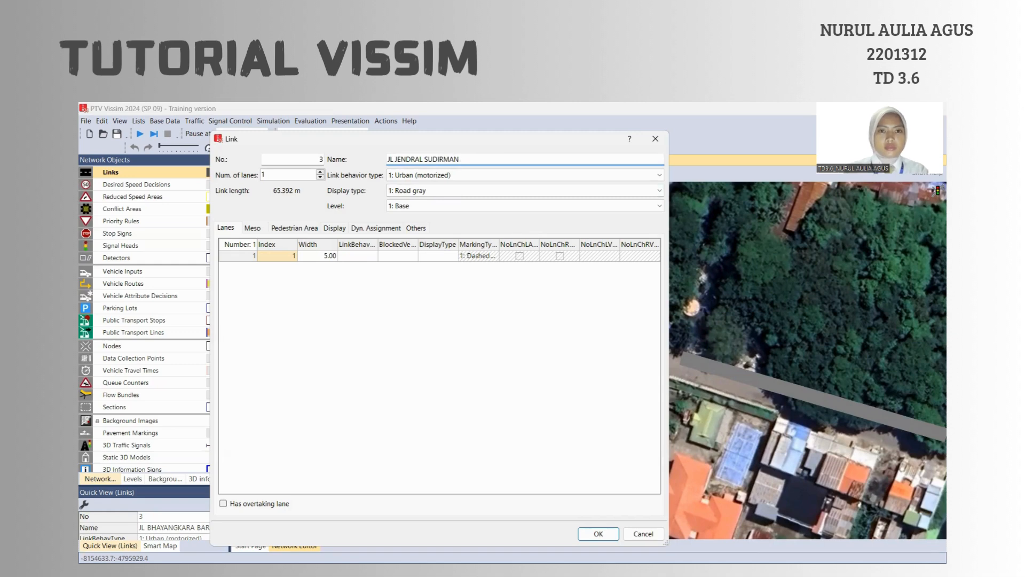
left_click(599, 534)
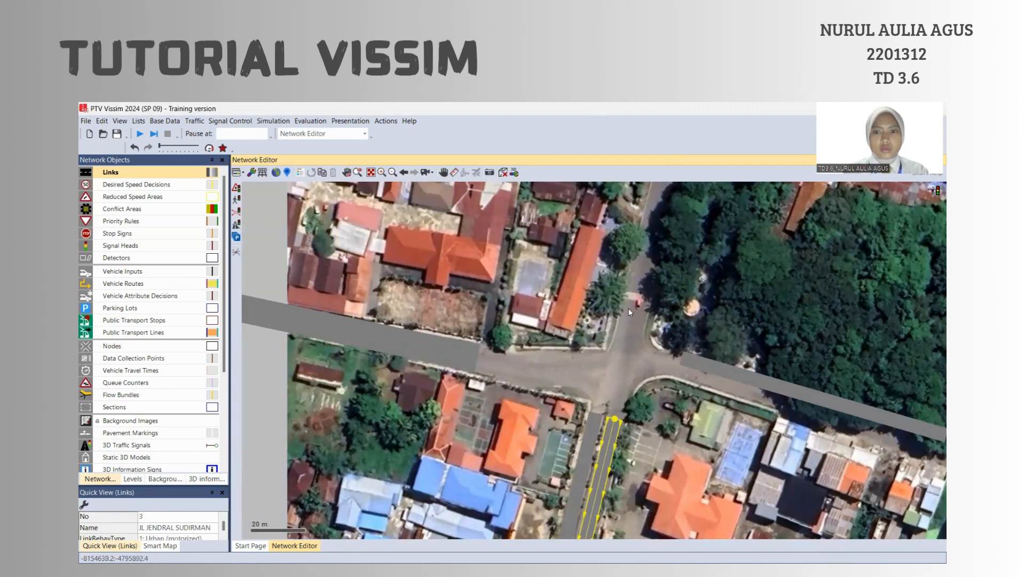
Try adding a lane on the right side of the eastern road link, and undo it
left_click(739, 377)
right_click(738, 377)
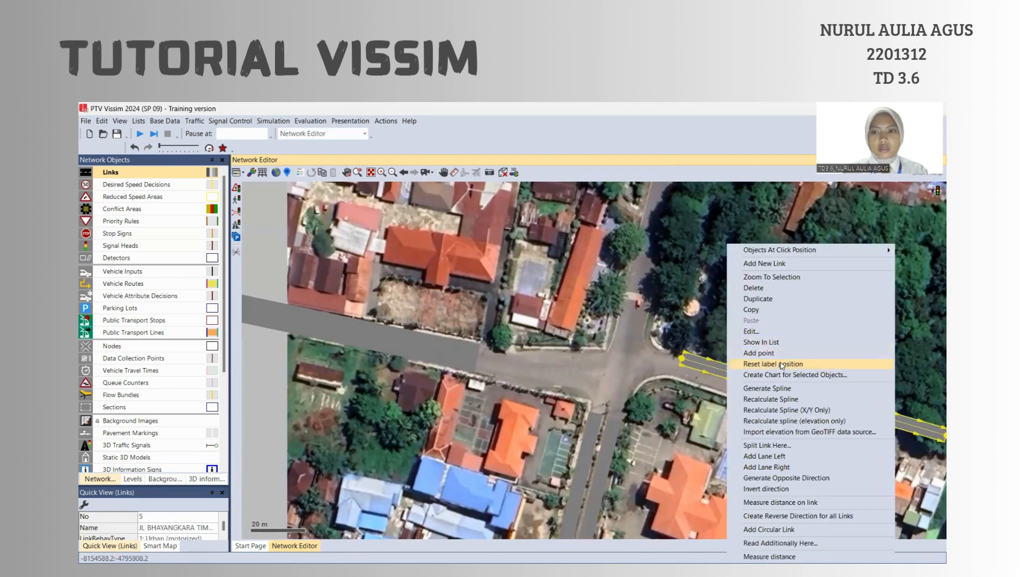
left_click(804, 469)
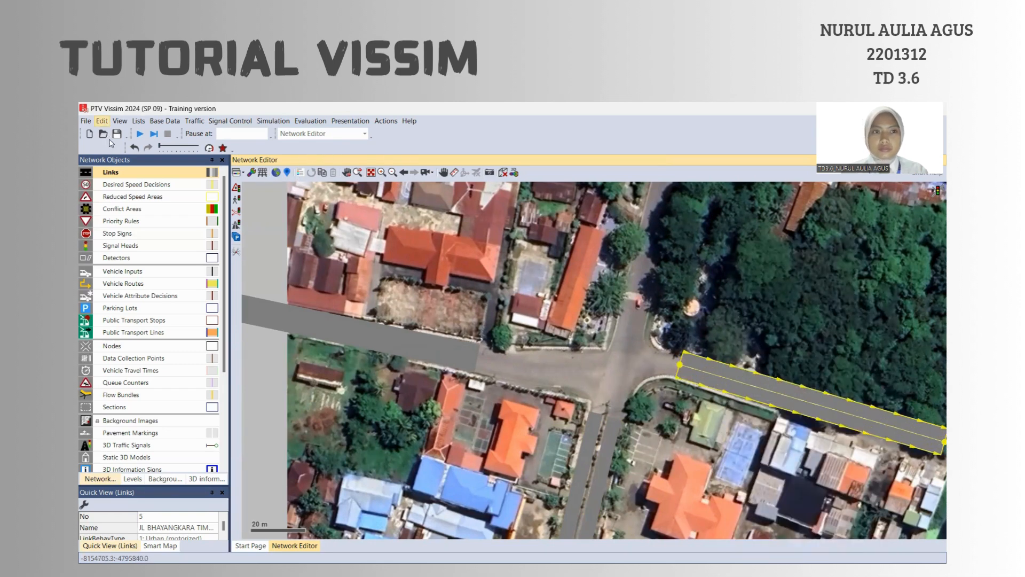
left_click(135, 147)
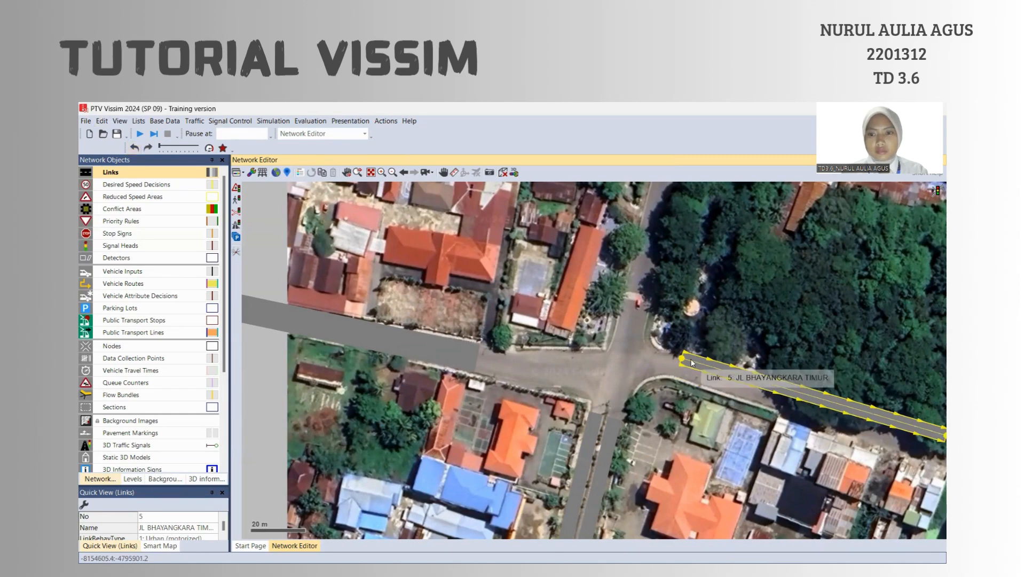
Generate an opposite-direction link with one lane for the eastern road link JL BHAYANGKARA TIMUR
right_click(692, 363)
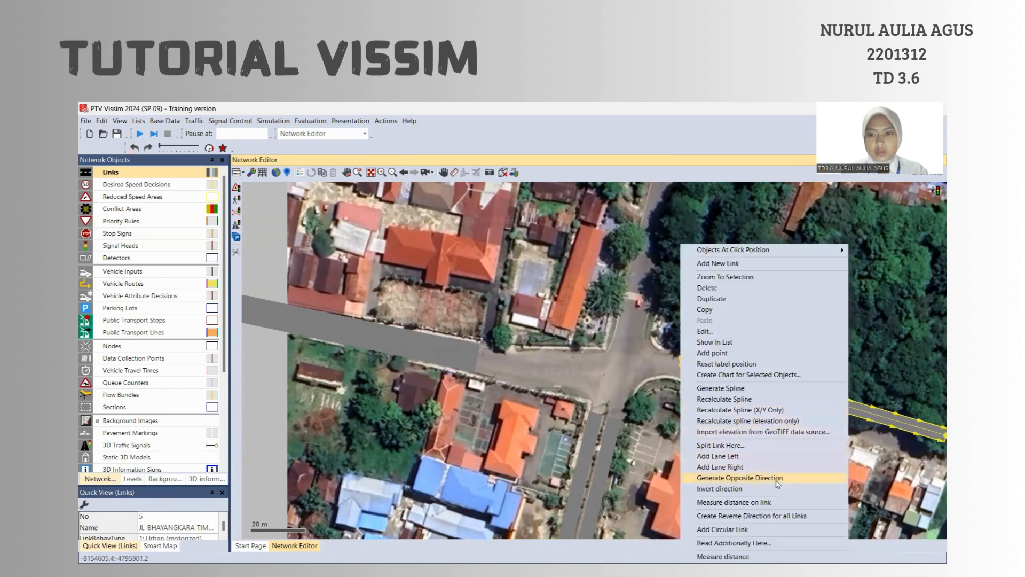
left_click(740, 478)
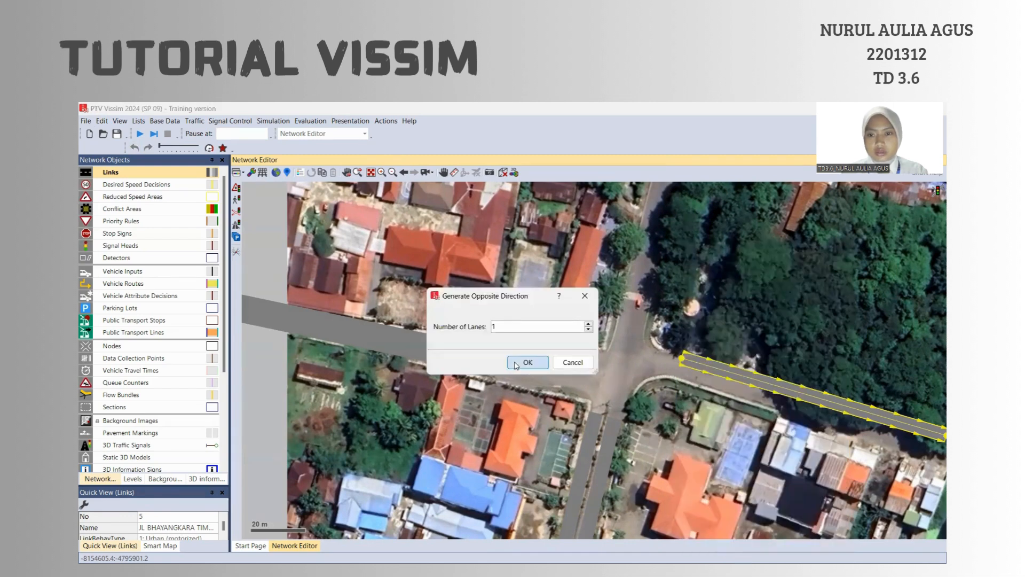
left_click(519, 362)
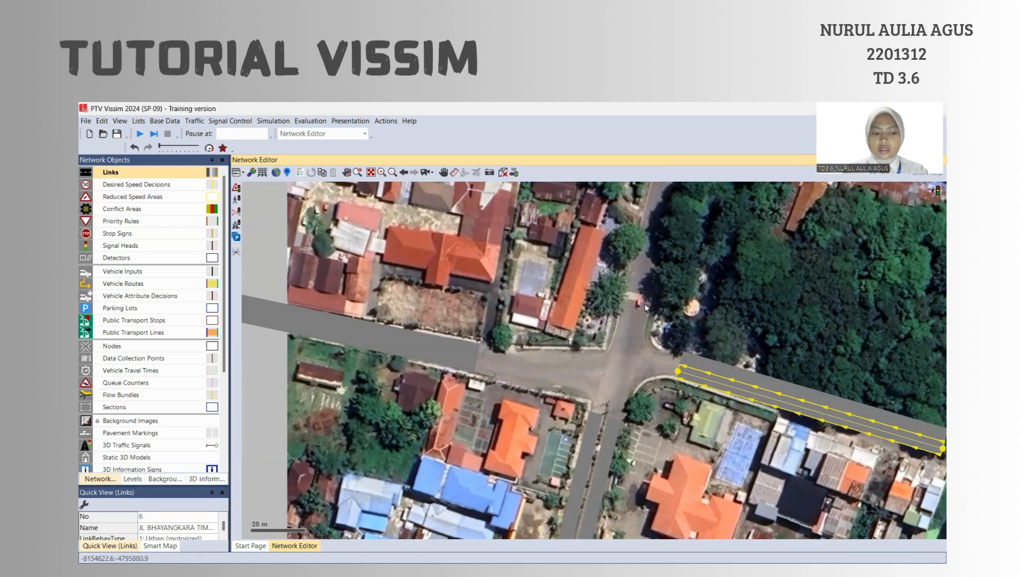
Draw a one-lane link about 64 m long on the northern road, running away from the intersection, keeping the name JL BHAYANGKARA TIMUR
left_click_drag(645, 304, 634, 295)
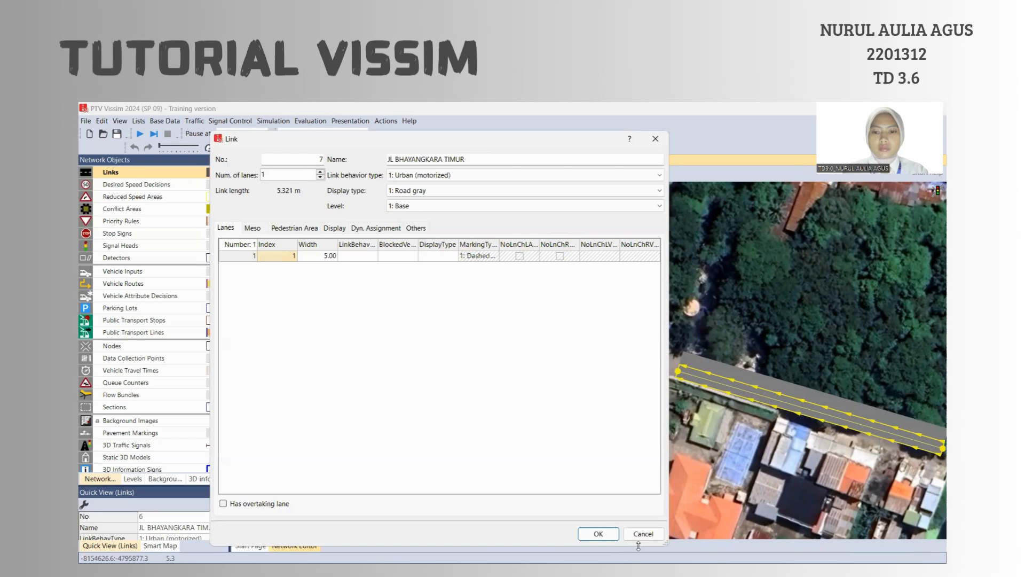
left_click(643, 534)
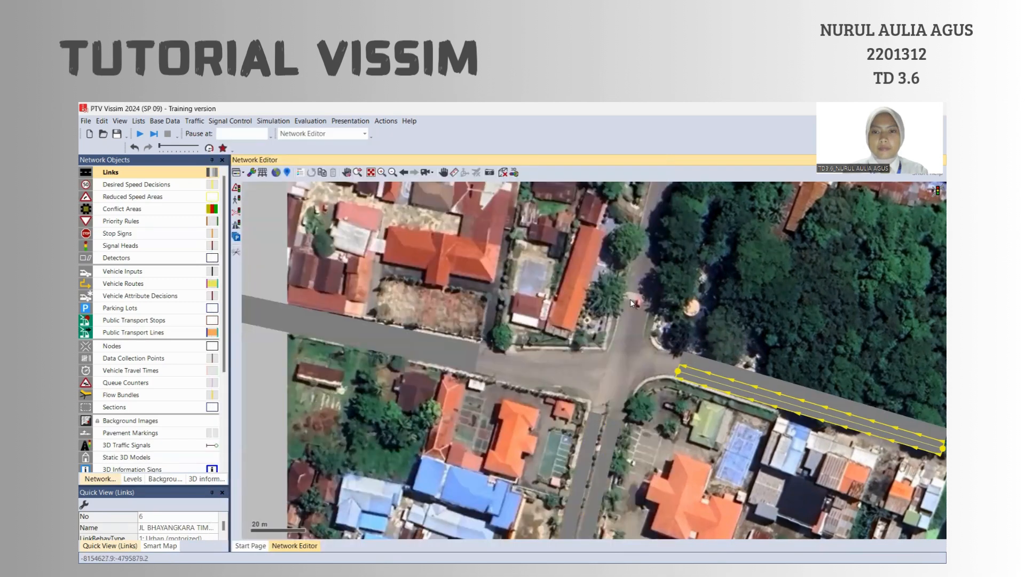
left_click_drag(629, 297, 674, 151)
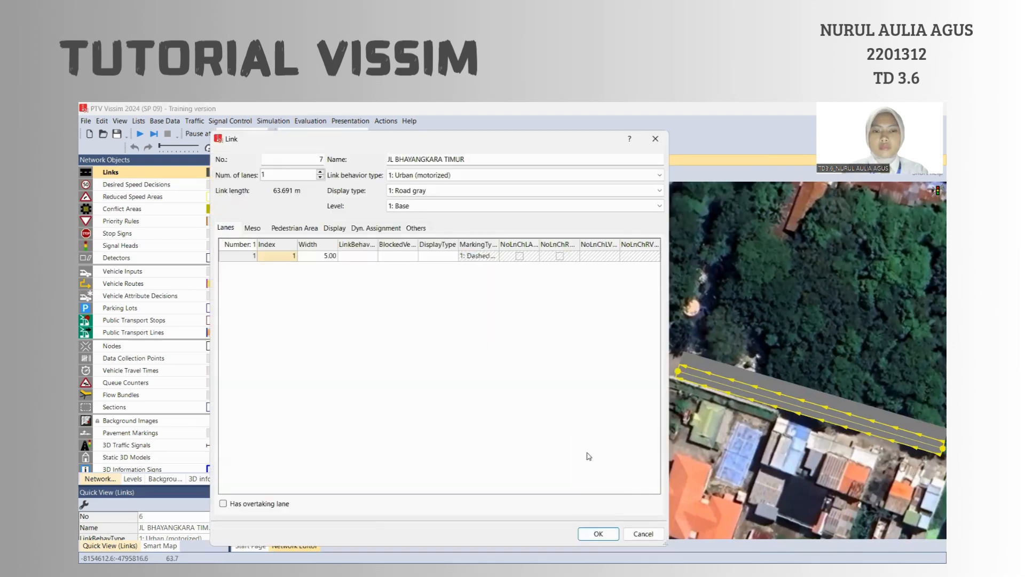
left_click(601, 533)
Generate an opposite-direction link with one lane for the northern road link
right_click(630, 224)
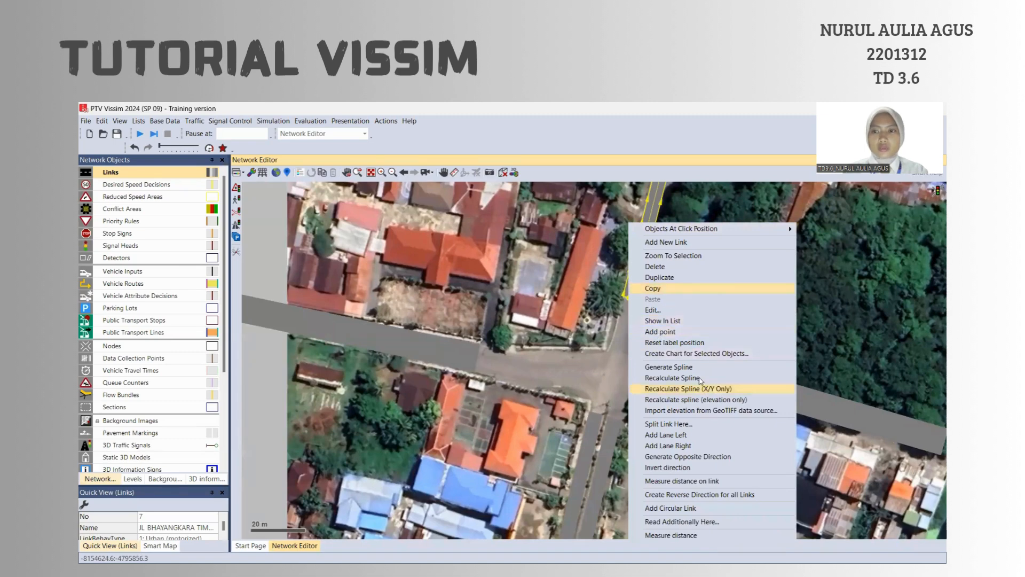
left_click(669, 458)
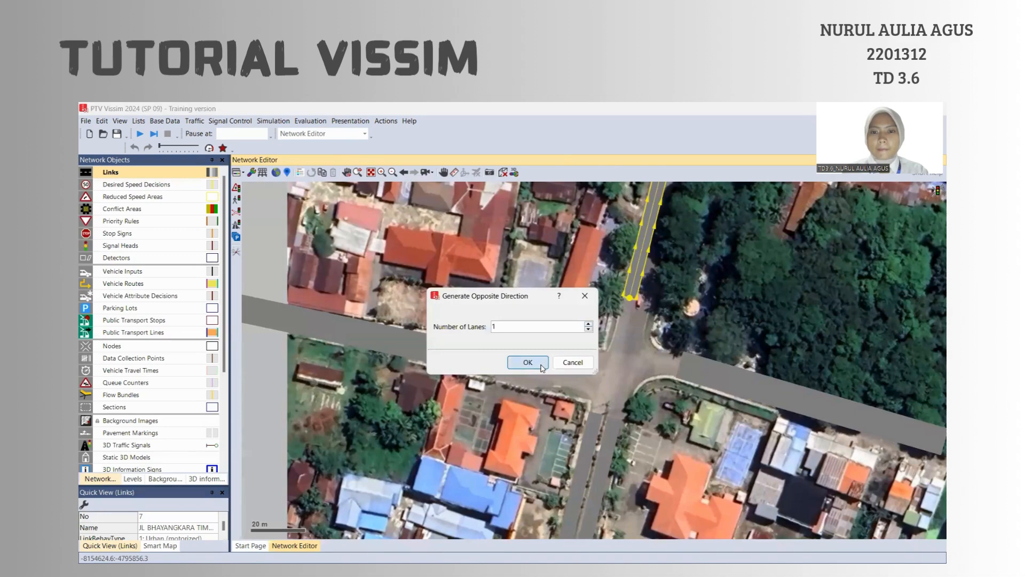
left_click(528, 362)
left_click(686, 315)
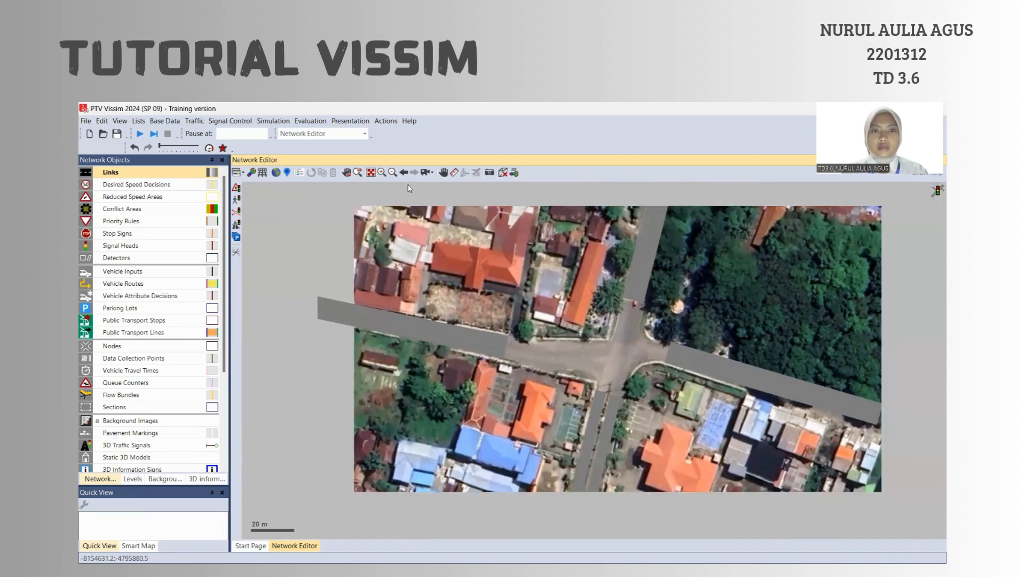
Extend the outer ends of both southern JL JENDRAL SUDIRMAN links further south beyond the edge of the background image
scroll(556, 362, "down", 2)
scroll(703, 351, "up", 1)
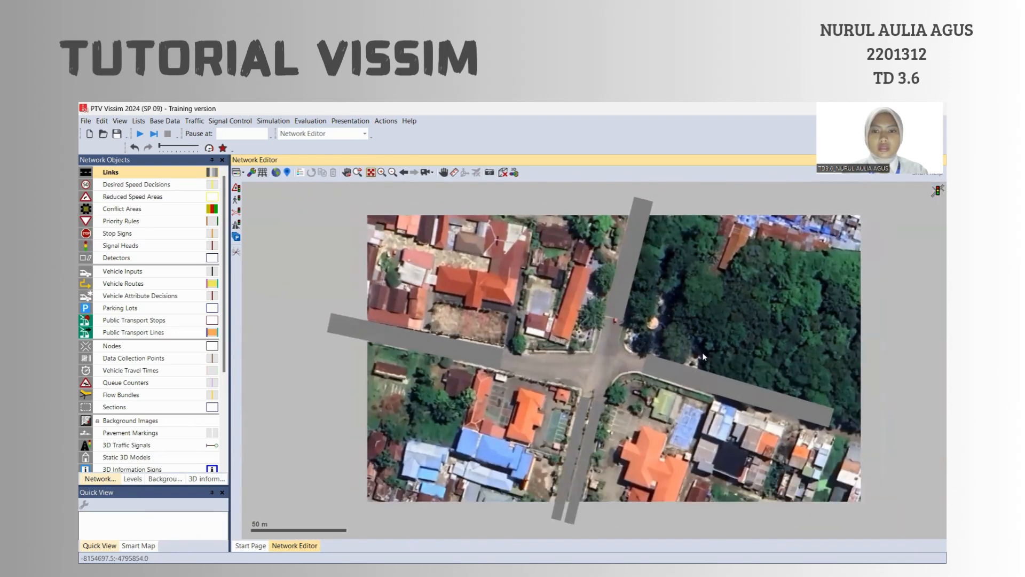
left_click(594, 423)
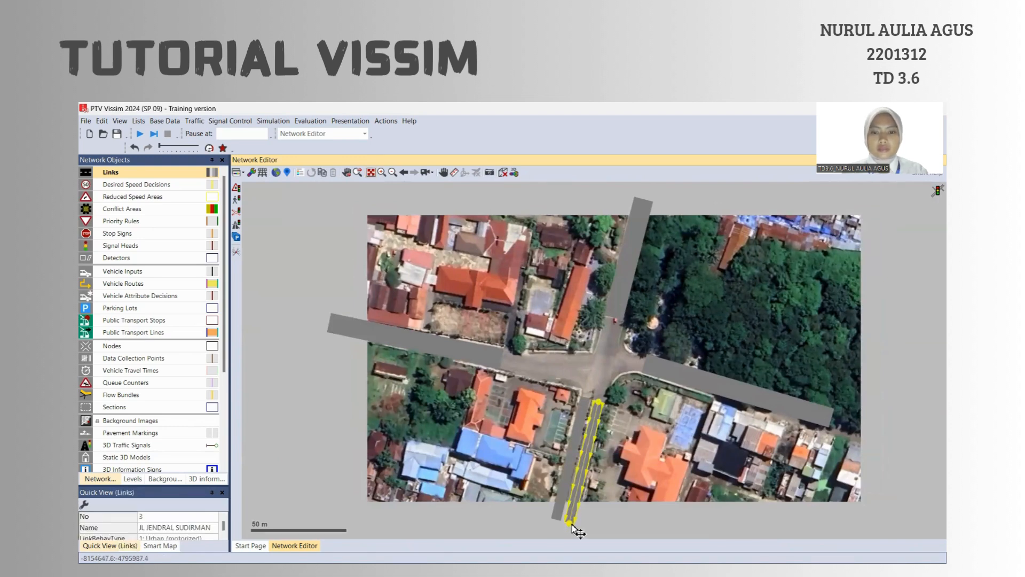
left_click_drag(570, 527, 554, 576)
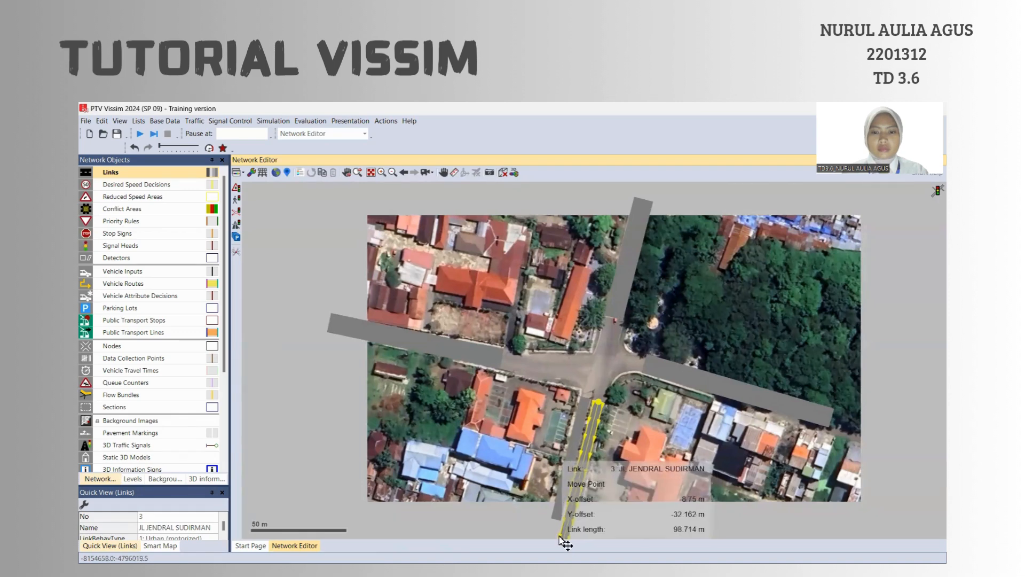
left_click(560, 507)
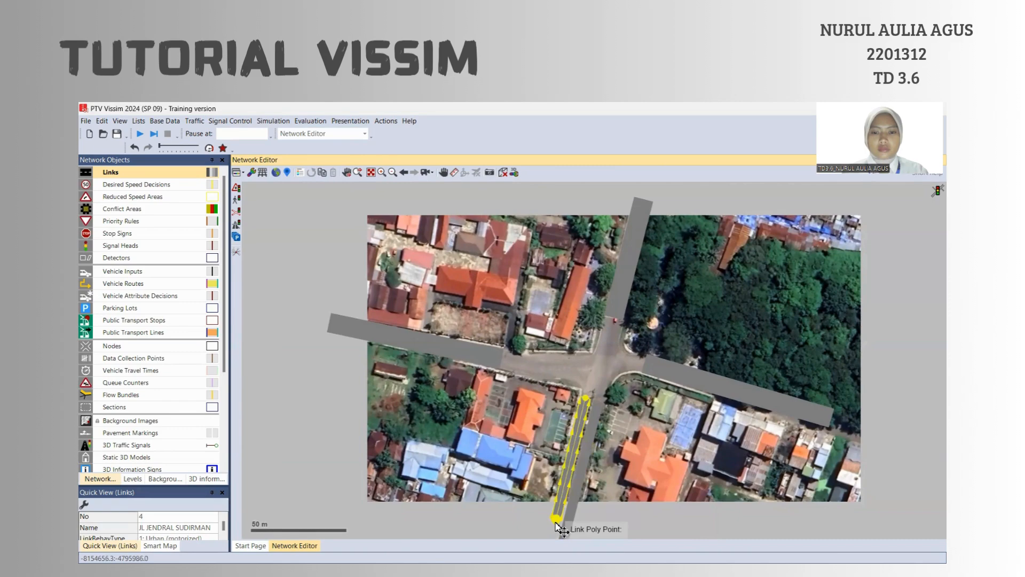
left_click_drag(556, 518, 542, 563)
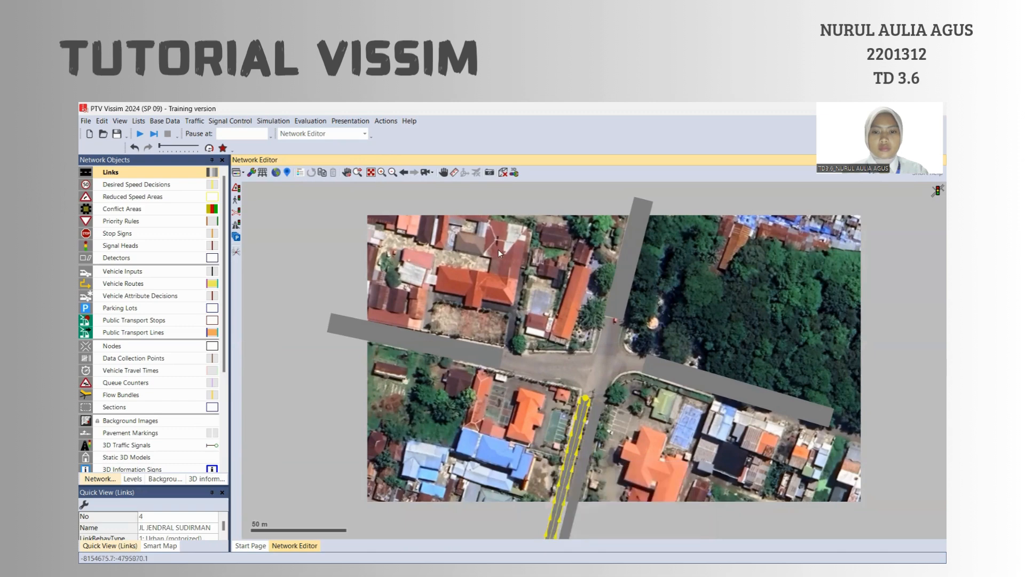
Extend the outer ends of both western JL BHAYANGKARA BARAT links further west, to about 153 m and 160 m long
left_click(335, 328)
left_click_drag(335, 328, 216, 313)
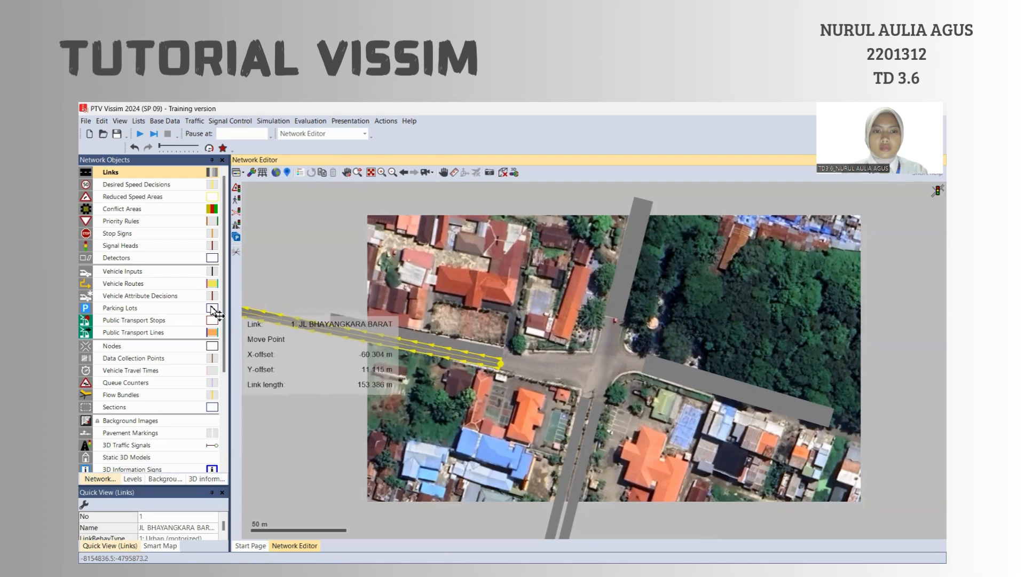
left_click(336, 321)
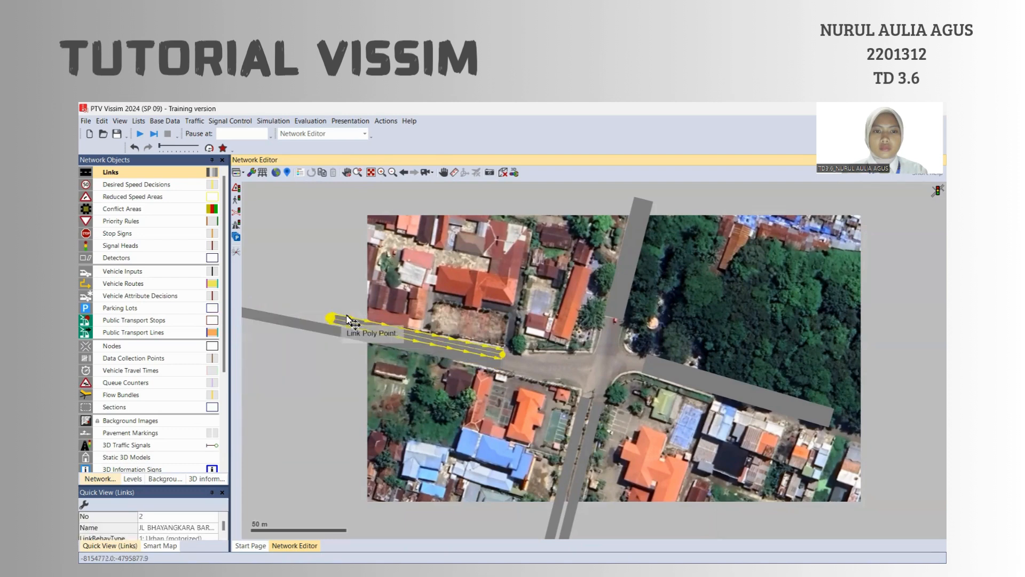
left_click_drag(335, 321, 204, 296)
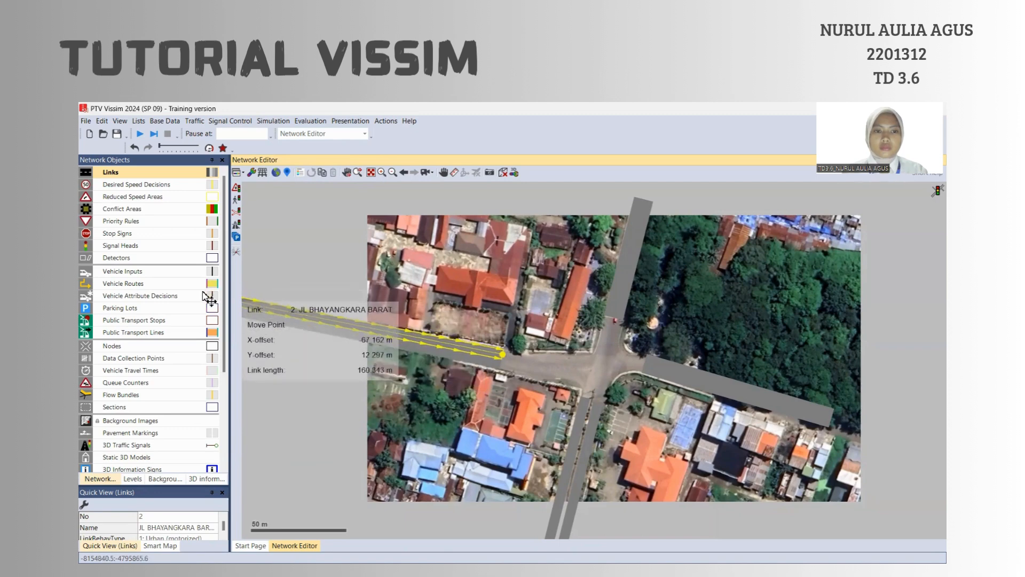
left_click(556, 342)
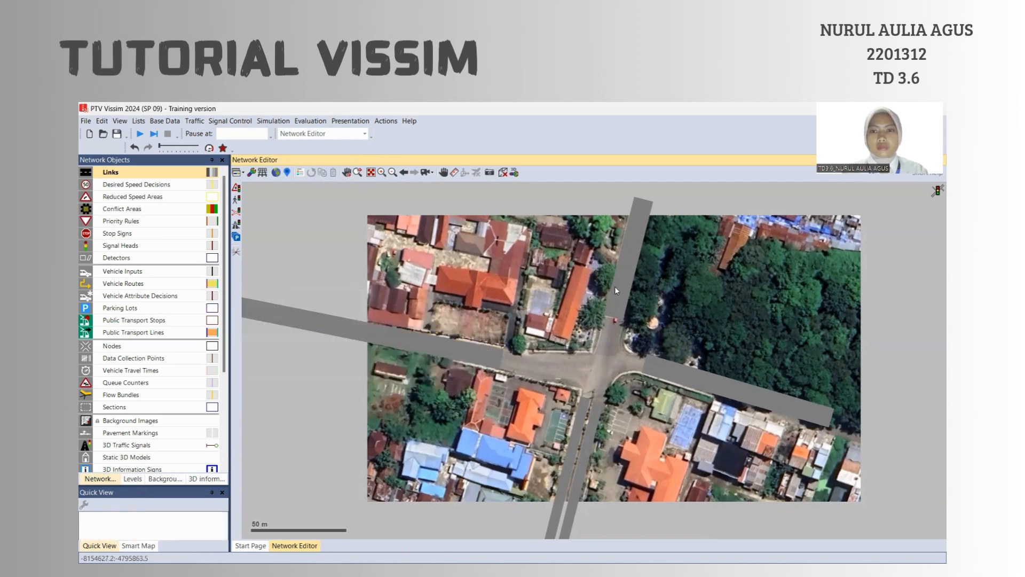
Extend the outer ends of both eastern JL BHAYANGKARA TIMUR links beyond the background image, making the outbound link about 151 m long
scroll(659, 242, "up", 3)
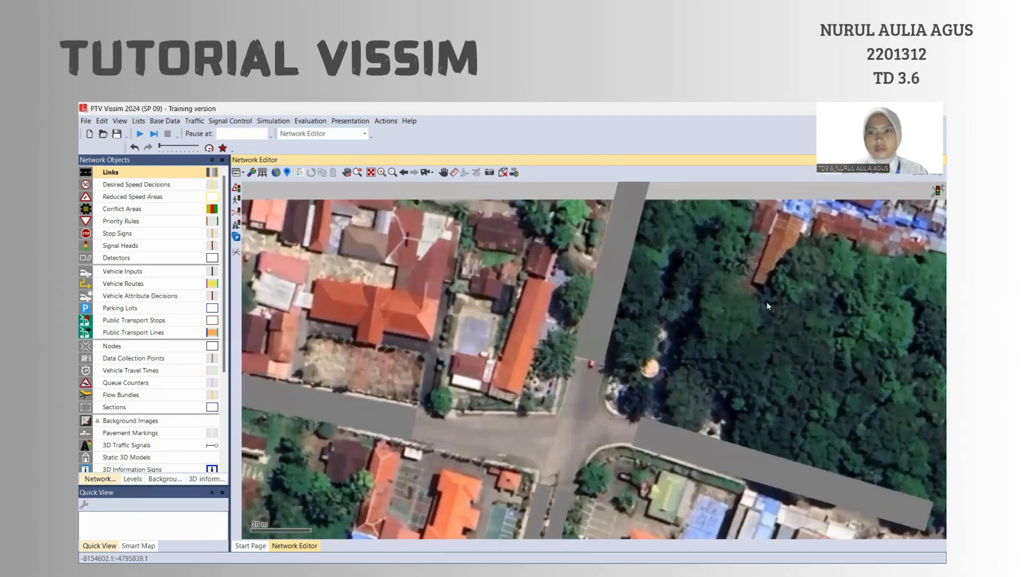
scroll(768, 304, "down", 1)
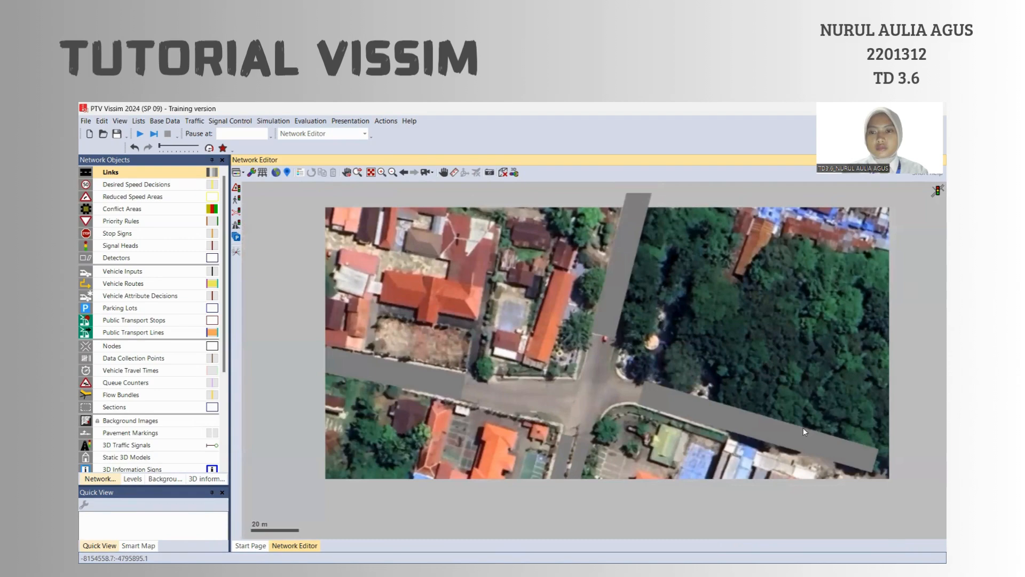
scroll(803, 430, "down", 3)
left_click(789, 423)
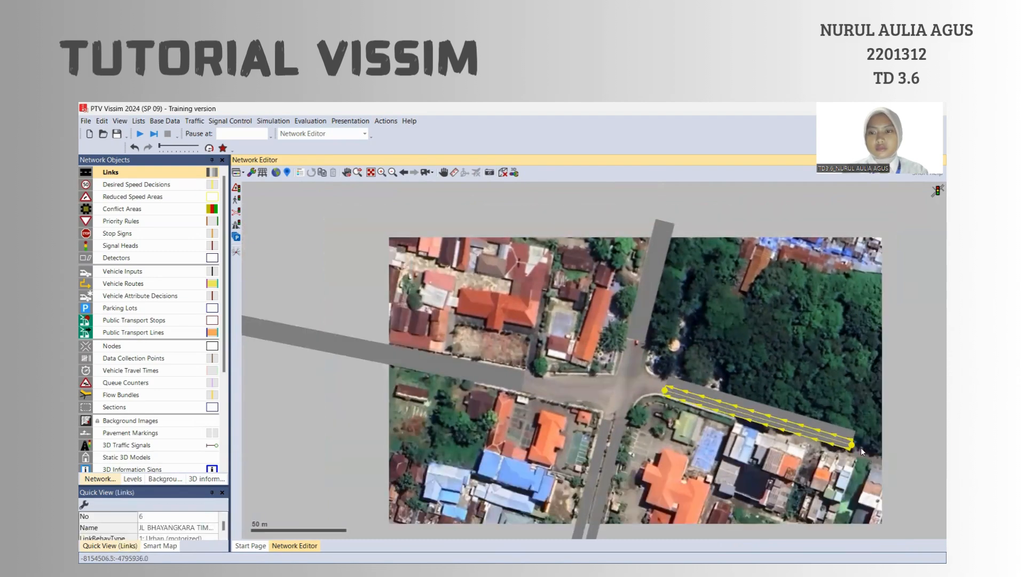
left_click_drag(853, 451, 896, 470)
left_click(832, 429)
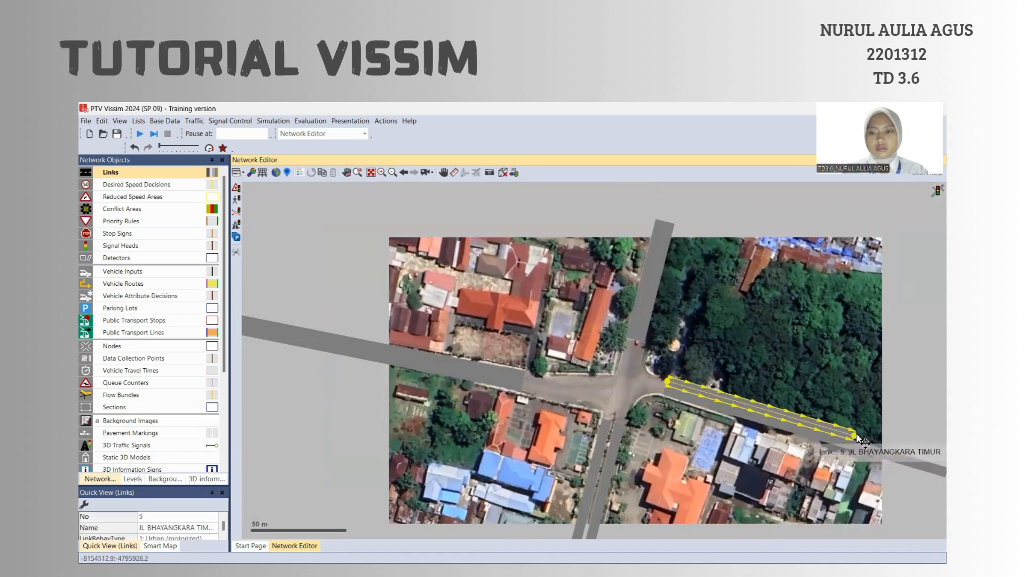
left_click_drag(857, 437, 931, 464)
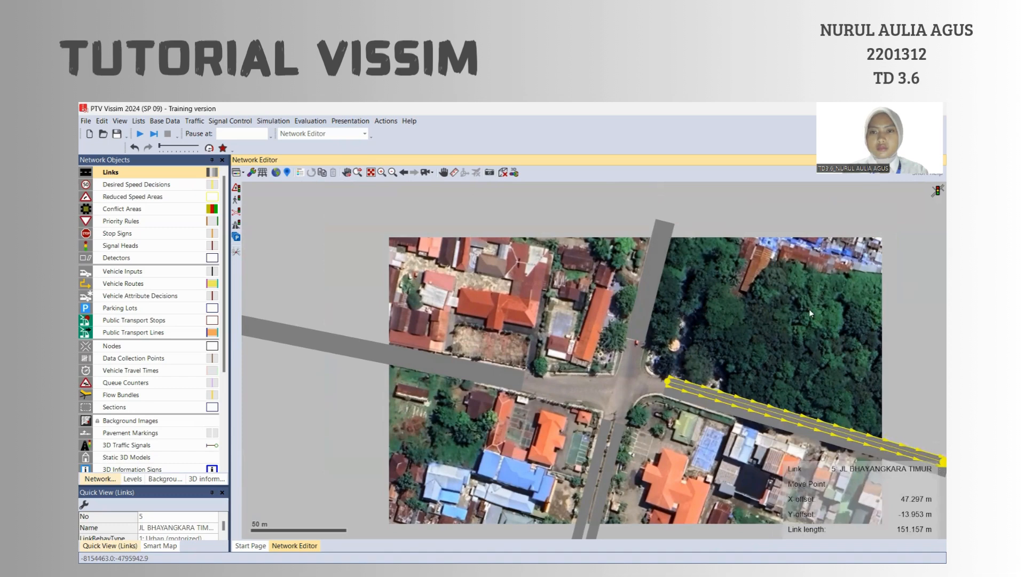
Extend the outer ends of both northern road links further north beyond the edge of the background image
left_click(661, 241)
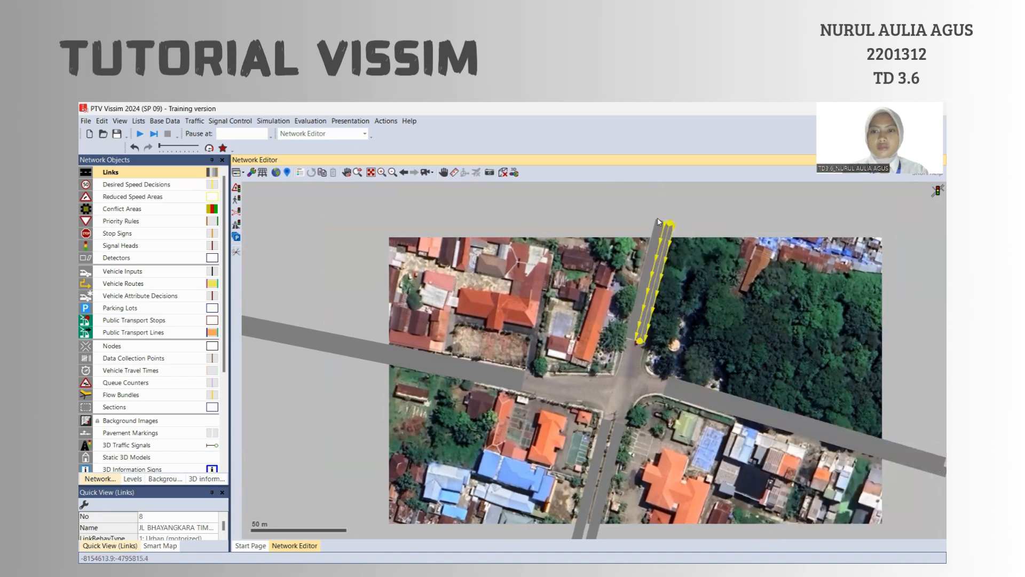
left_click_drag(671, 225, 678, 152)
left_click(709, 308)
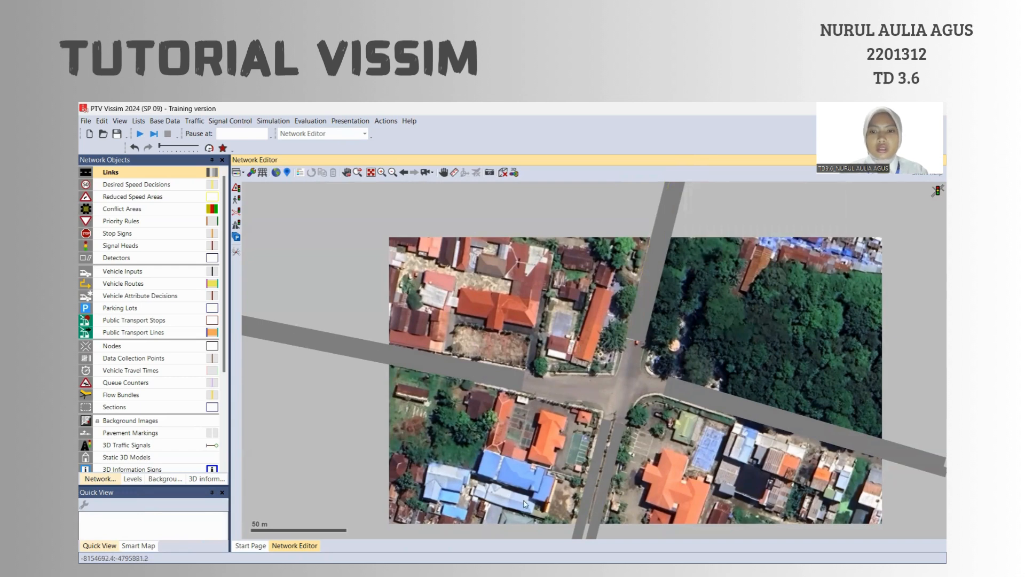
Create a connector from the southern JL JENDRAL SUDIRMAN approach to the westbound JL BHAYANGKARA BARAT link, named JENSUD/SELATAN KE BARAT
left_click(601, 431)
scroll(603, 411, "up", 1)
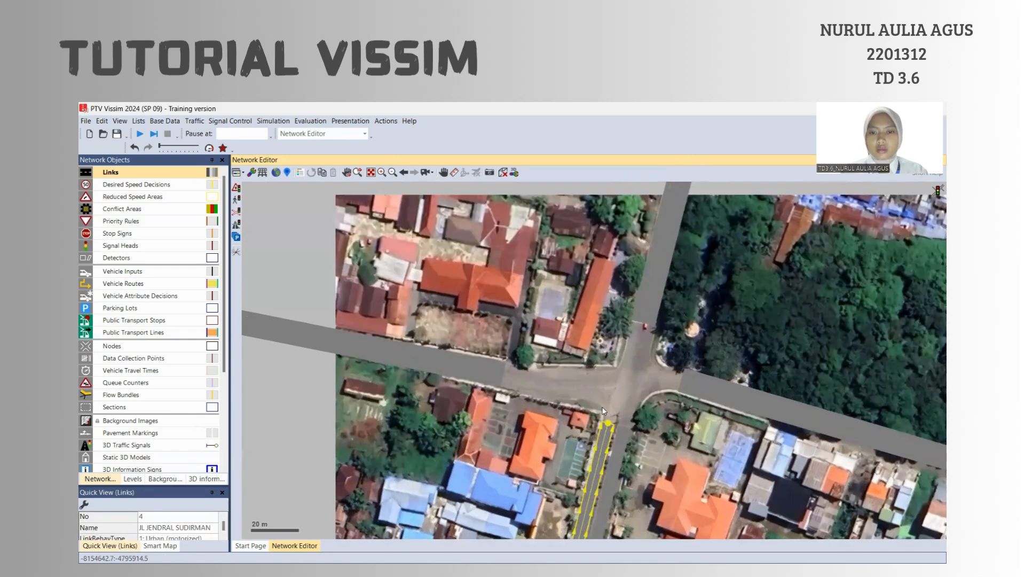
scroll(601, 406, "up", 2)
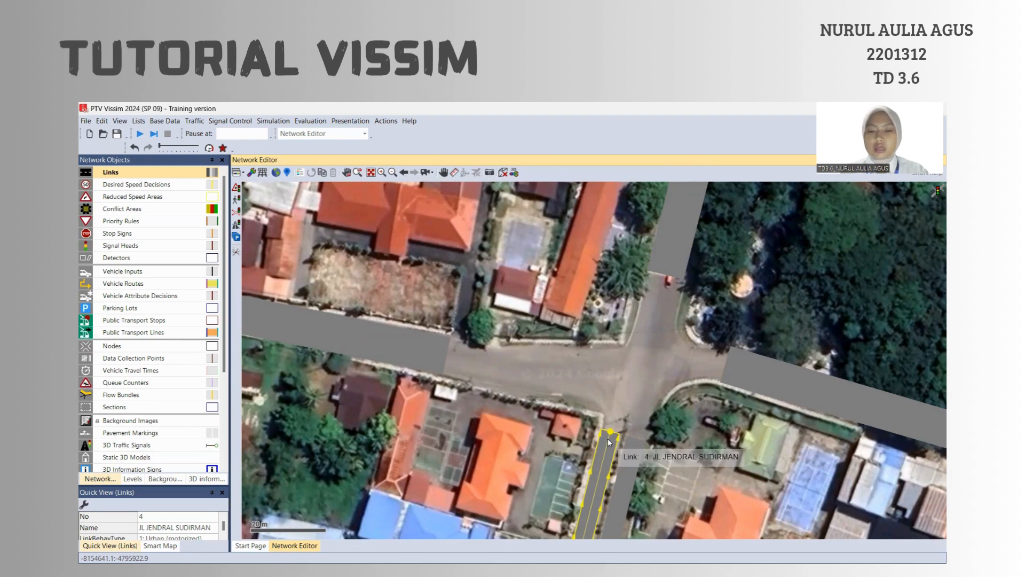
left_click_drag(609, 443, 435, 367)
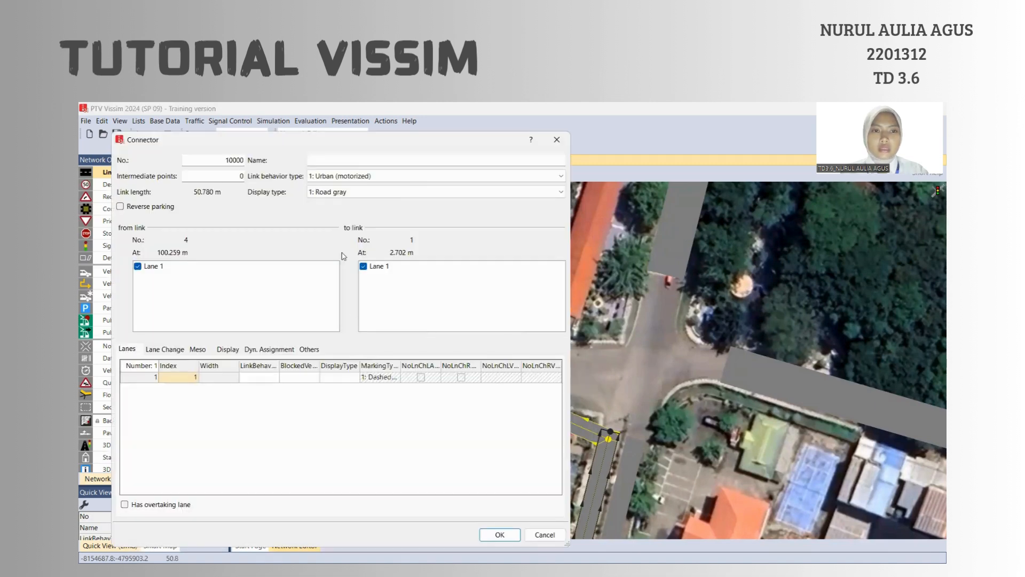
left_click(416, 158)
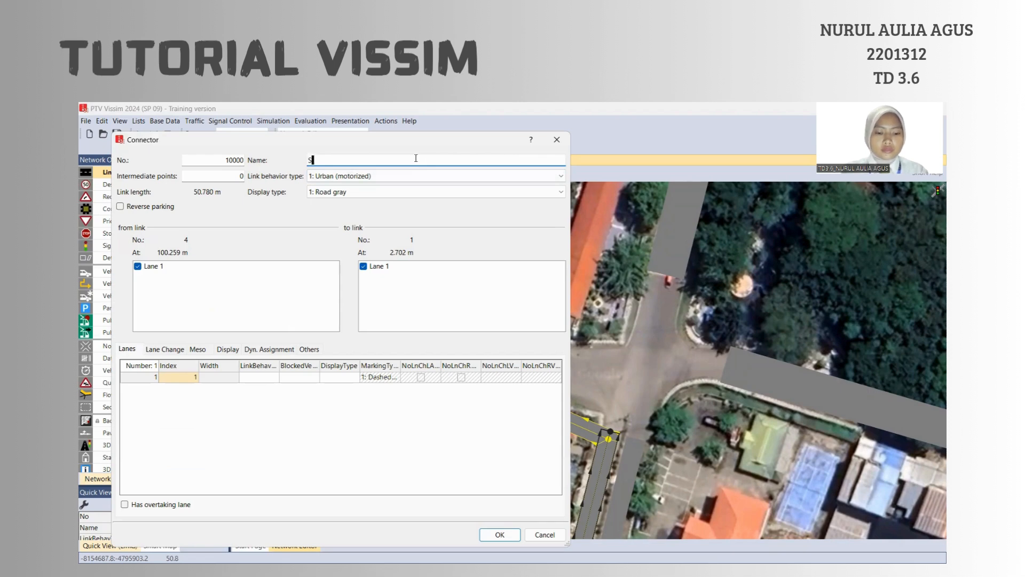
type("ELATAN KE BARAT")
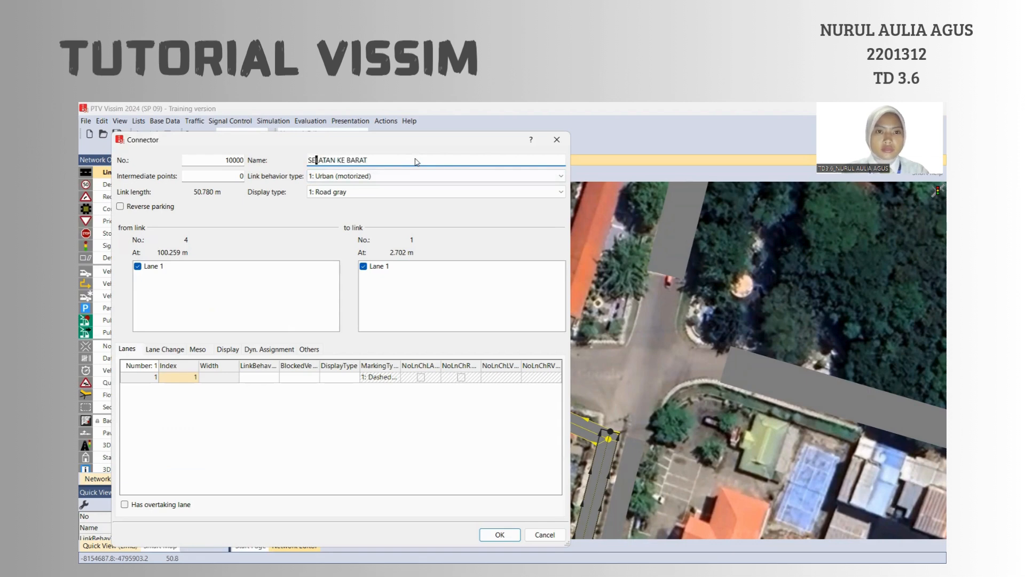
key("Home")
type("JENSUD")
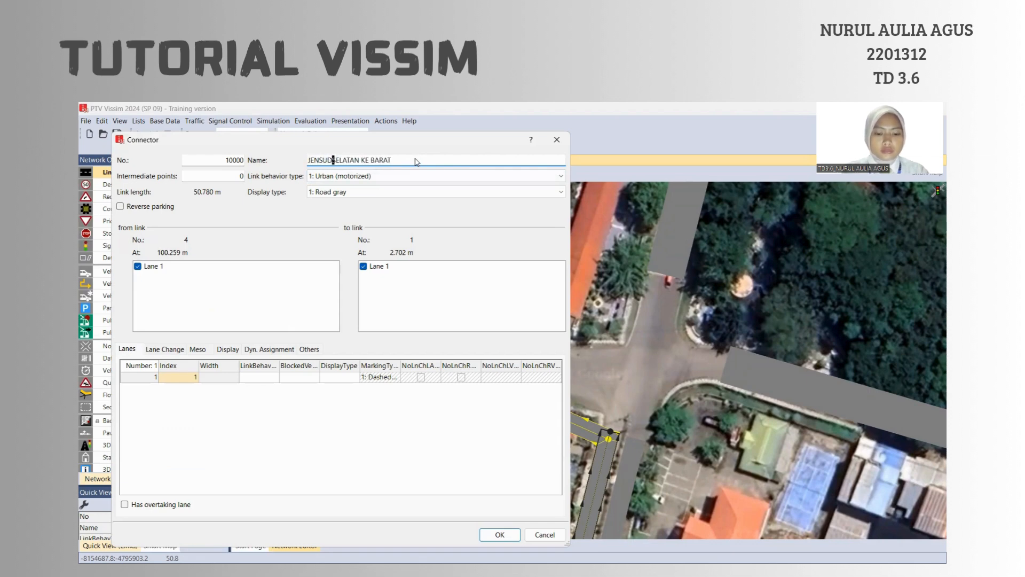
key("BackSpace")
type("/")
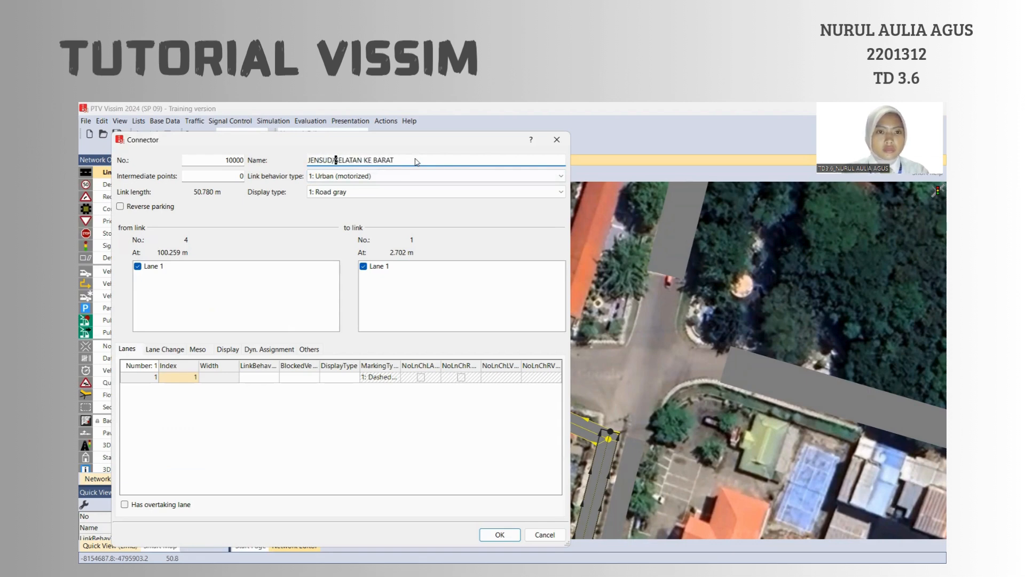
left_click(500, 535)
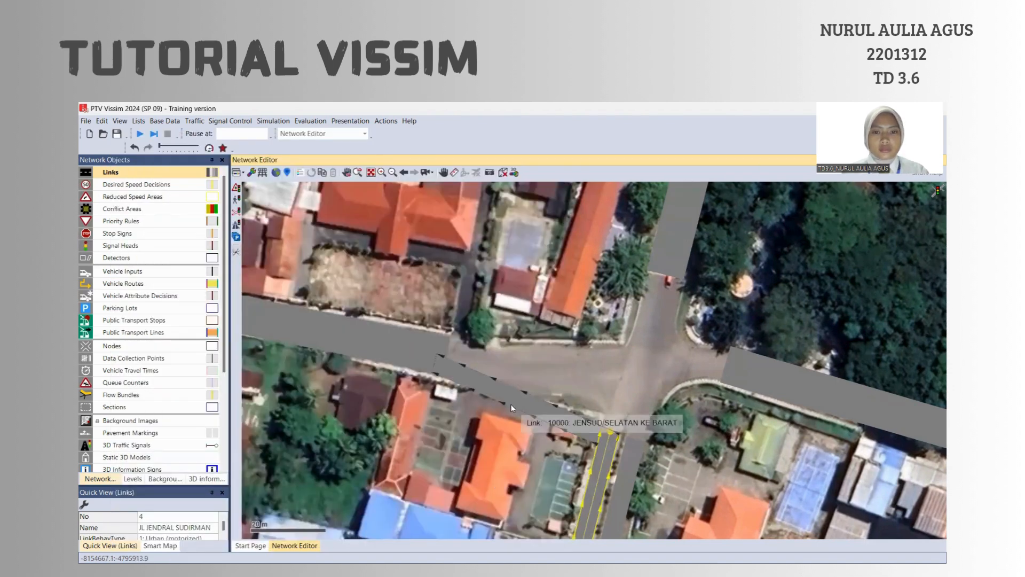
Generate a spline with 5 intermediate points on the south-to-west connector, keeping its current intermediate points
left_click(512, 401)
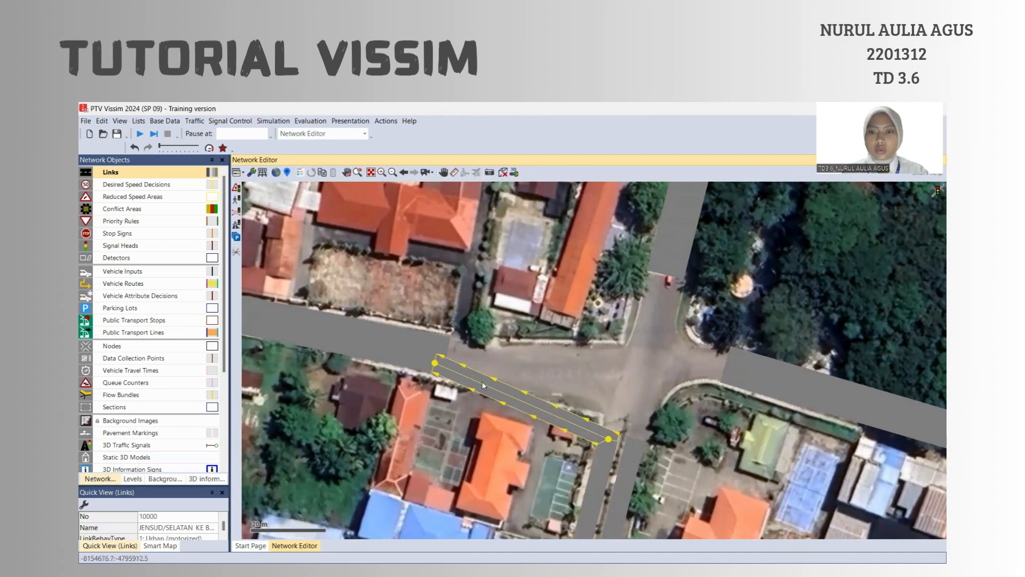
right_click(509, 403)
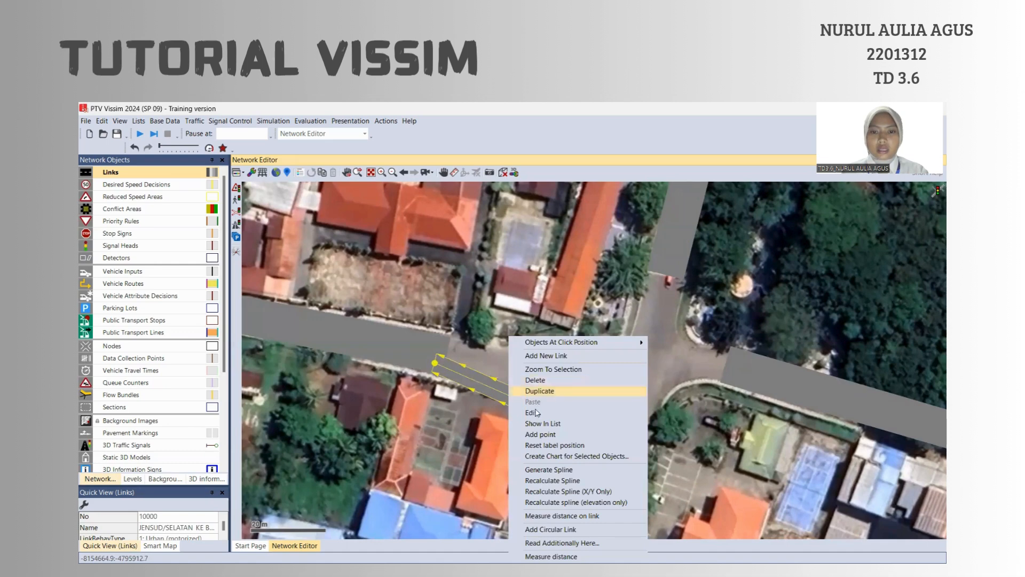
left_click(556, 472)
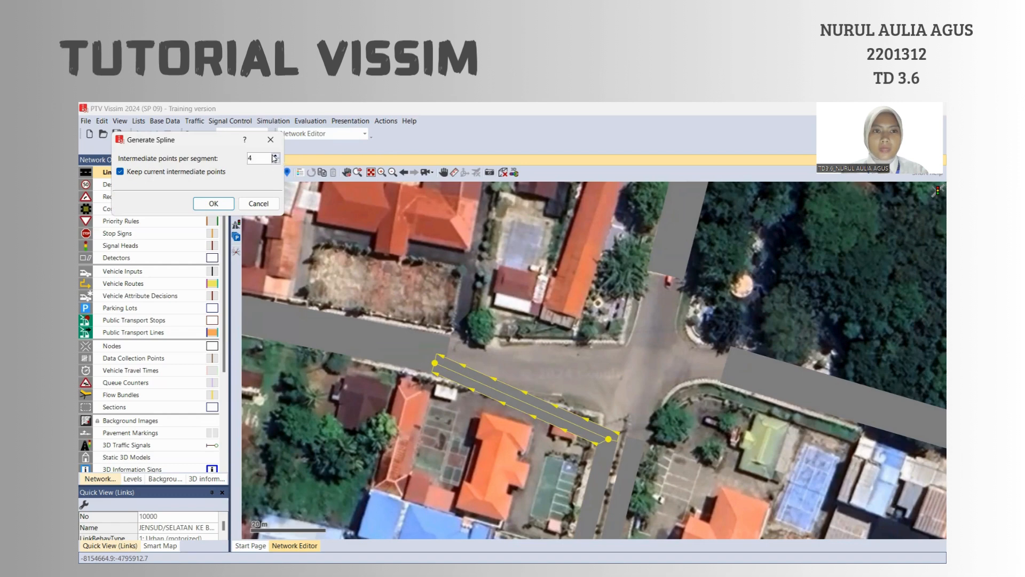
left_click(213, 204)
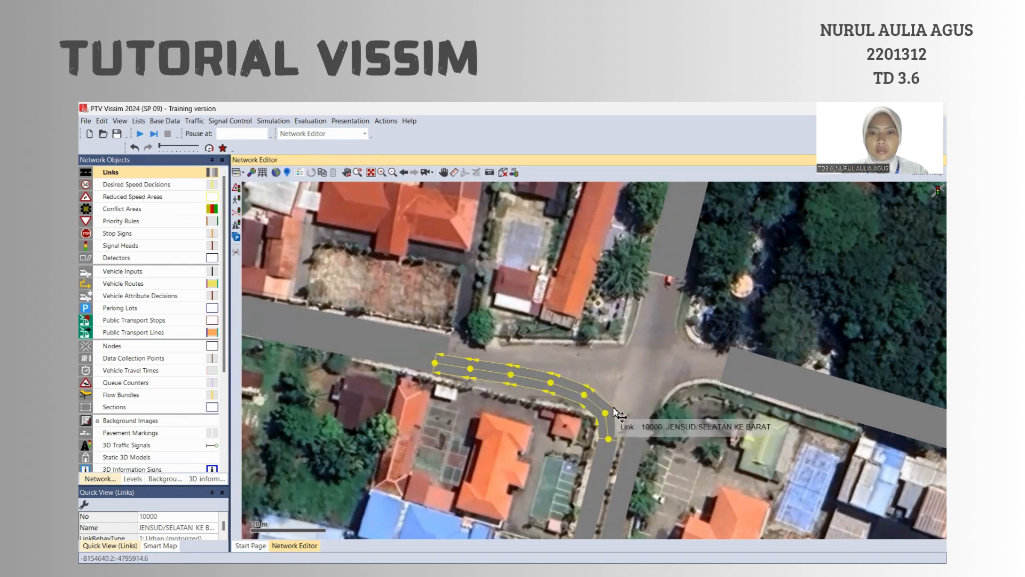
Adjust the intermediate points of the south-to-west connector so its curve follows the road corner
mouse_move(606, 413)
left_mouse_down()
mouse_move(620, 415)
mouse_move(600, 394)
mouse_move(619, 410)
left_mouse_up()
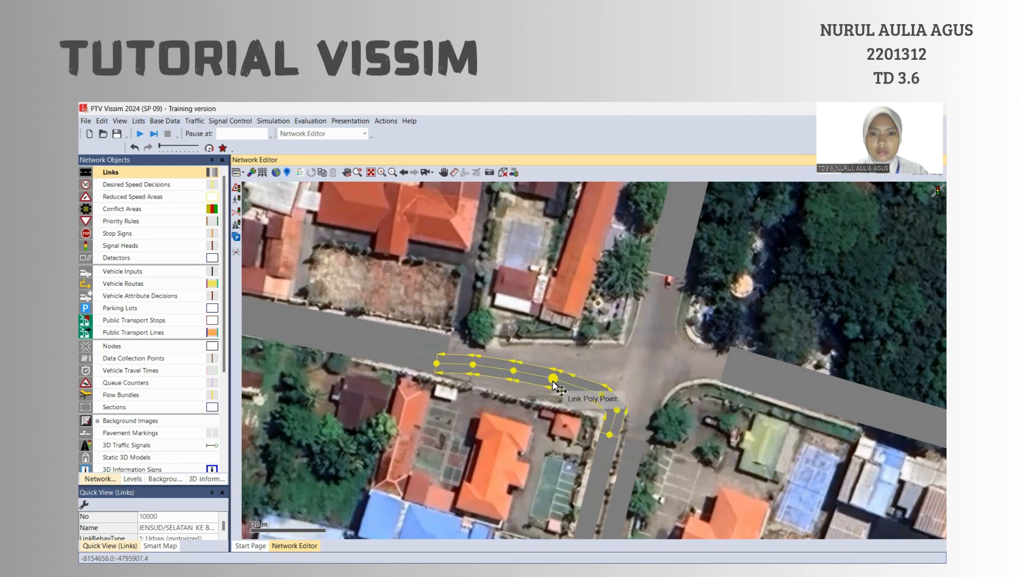
left_click_drag(555, 379, 472, 373)
left_click(662, 379)
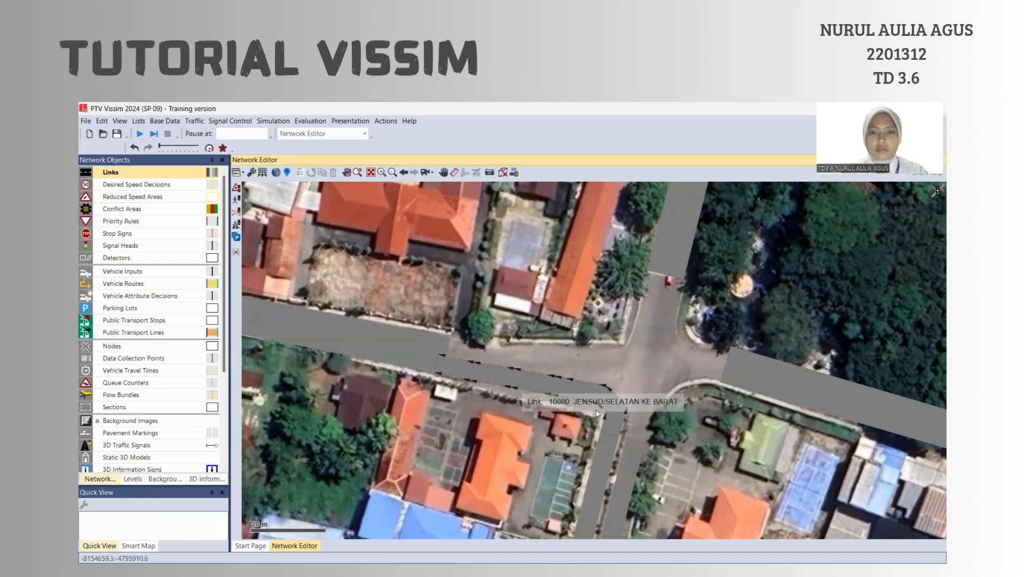
Create a connector from the southern JL JENDRAL SUDIRMAN approach to the northbound exit link, named JENSUD/SELATAN KE UTARA
left_click(610, 437)
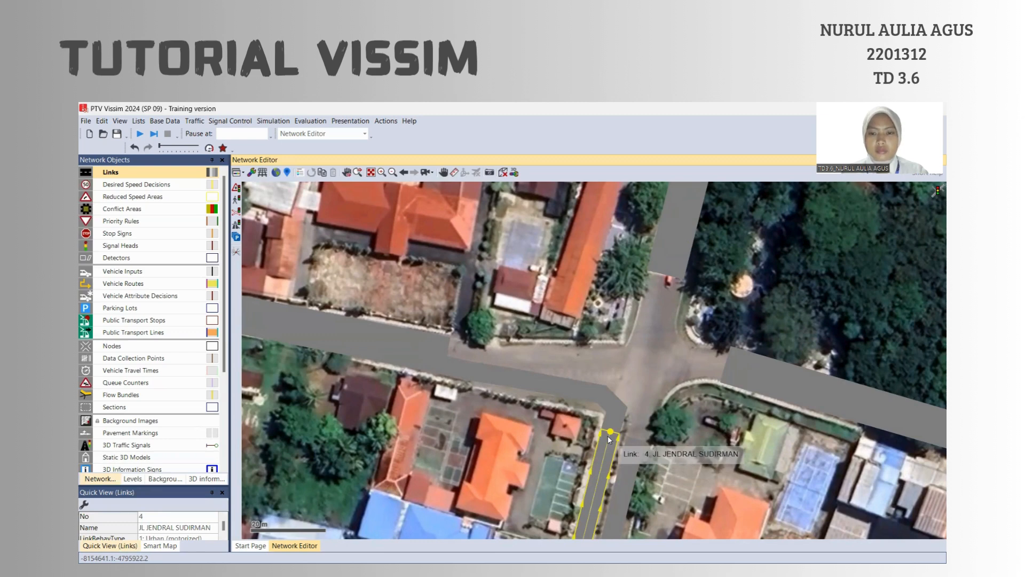
left_click_drag(610, 432, 655, 261)
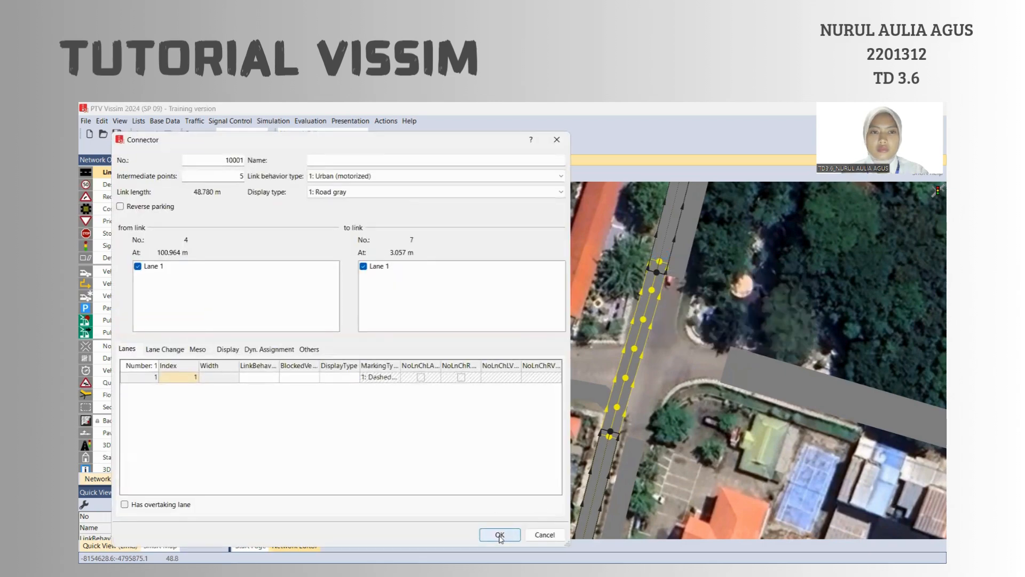
left_click(352, 161)
type("JL")
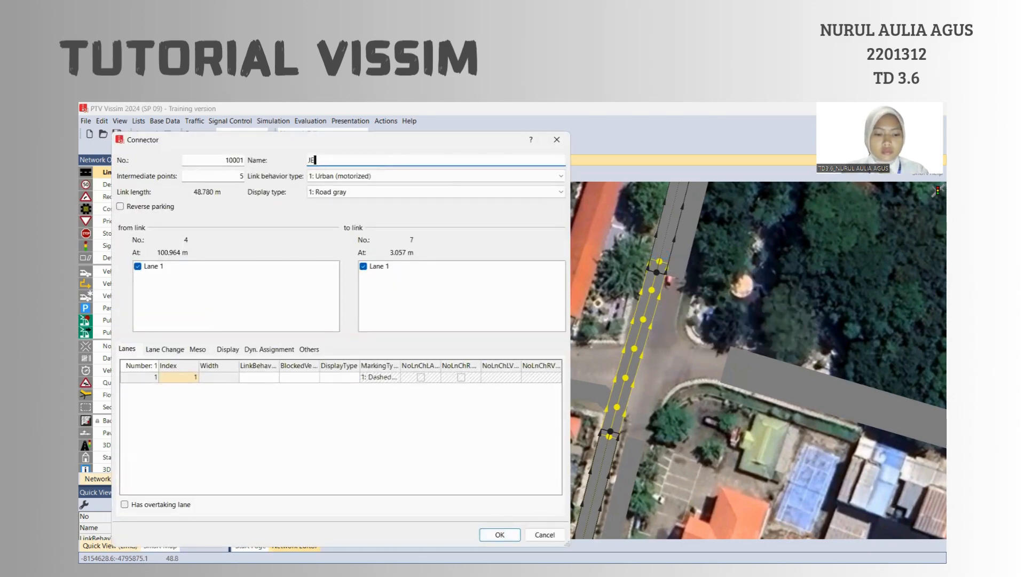
type("NSU")
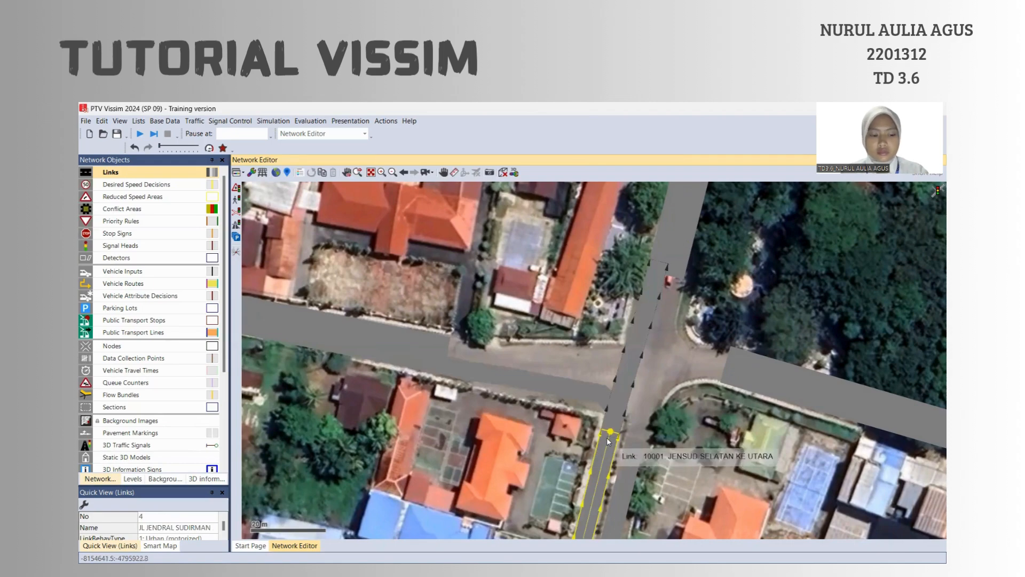
Create a connector from the southern JL JENDRAL SUDIRMAN approach to the eastbound JL BHAYANGKARA TIMUR link, named JENSUD/SELATAN KE TIMUR
mouse_move(611, 438)
left_mouse_down()
mouse_move(621, 396)
mouse_move(654, 405)
mouse_move(703, 354)
mouse_move(741, 357)
left_mouse_up()
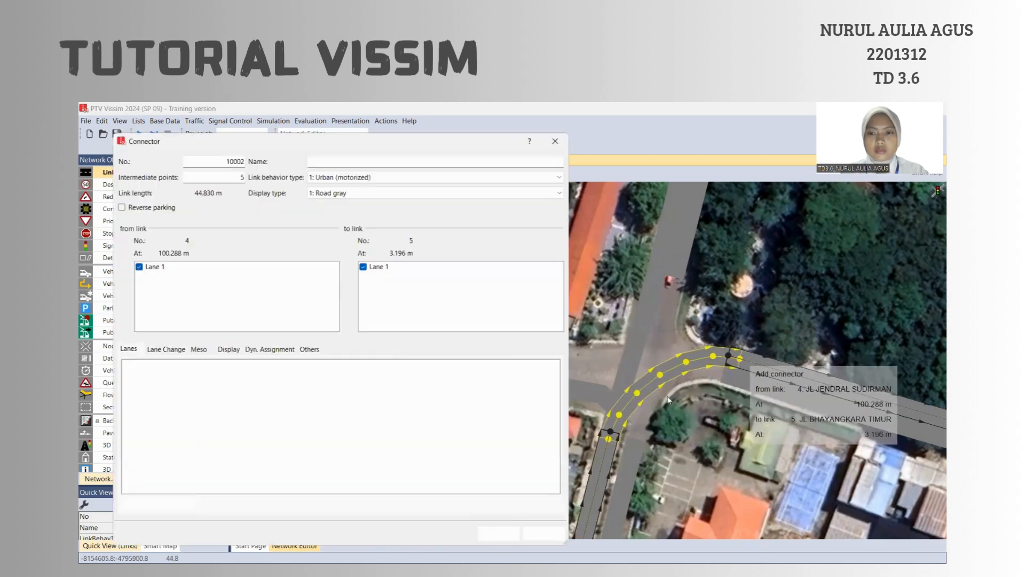
left_click(352, 159)
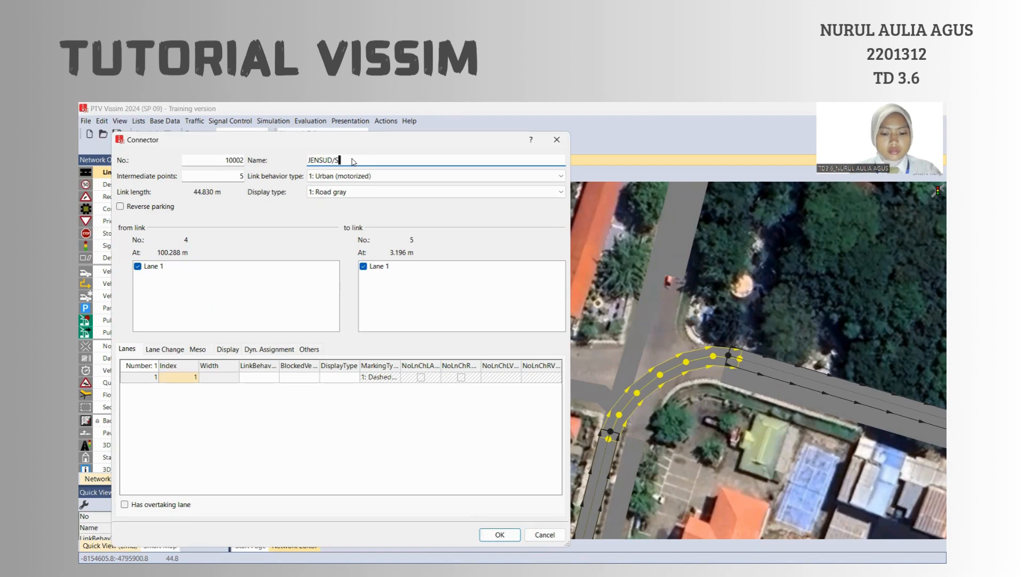
type("JENSUD/SELATAN KE TIMUR")
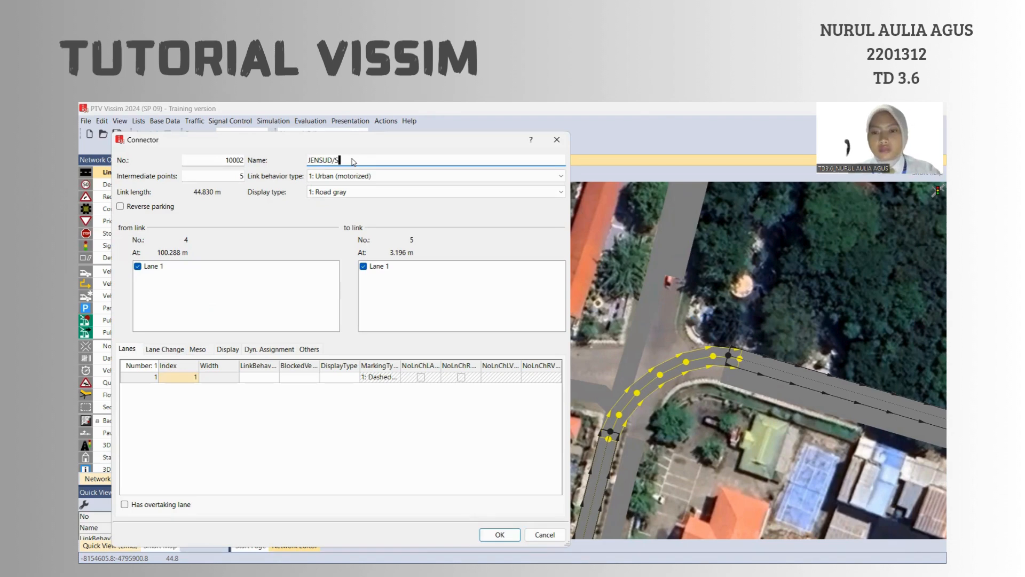
key("Return")
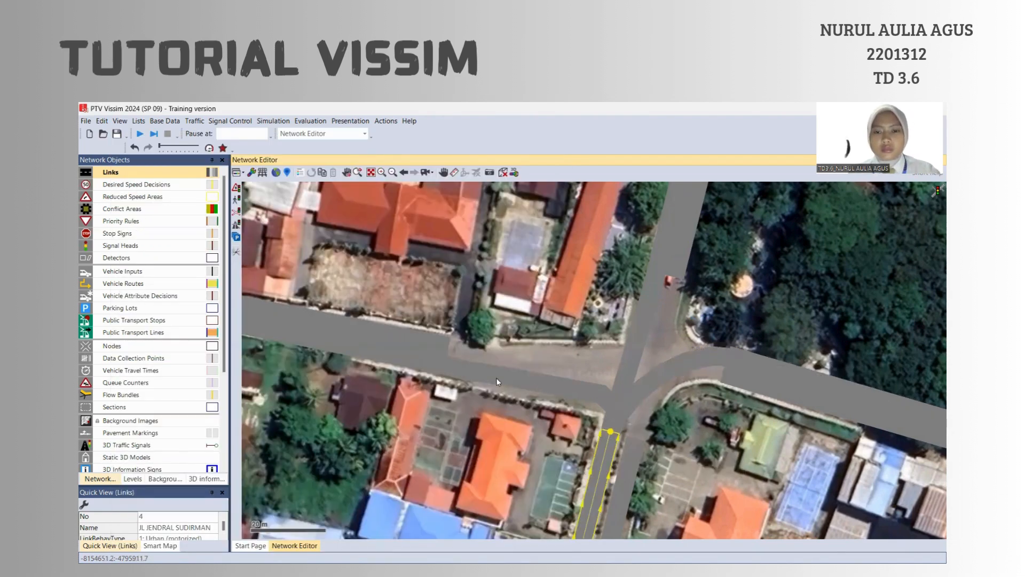
Create a connector from JL BHAYANGKARA BARAT to the northbound exit link with 5 intermediate points, named BHAYANGKARA/BARAT KE UTARA
left_click(433, 346)
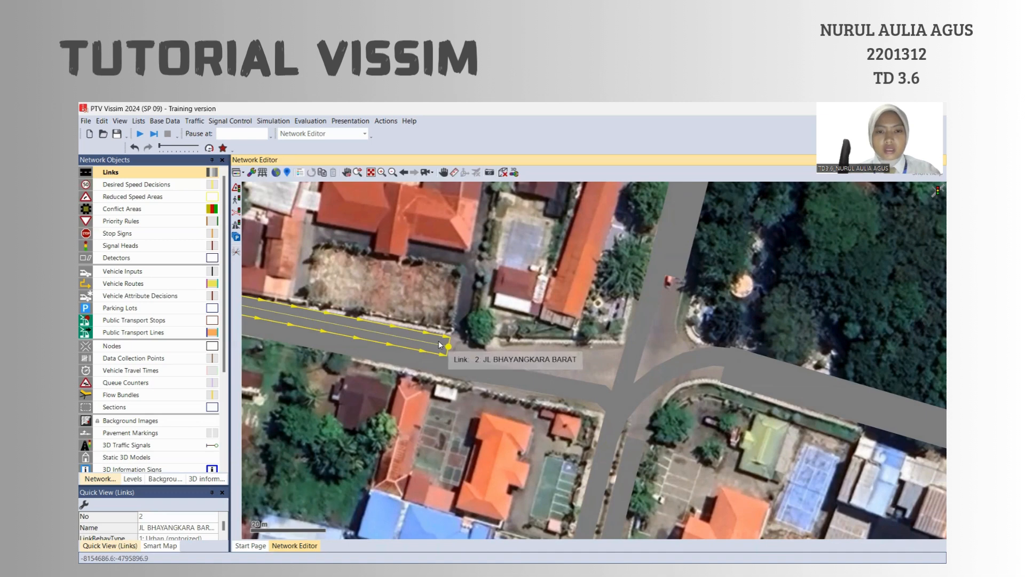
left_click_drag(440, 344, 660, 262)
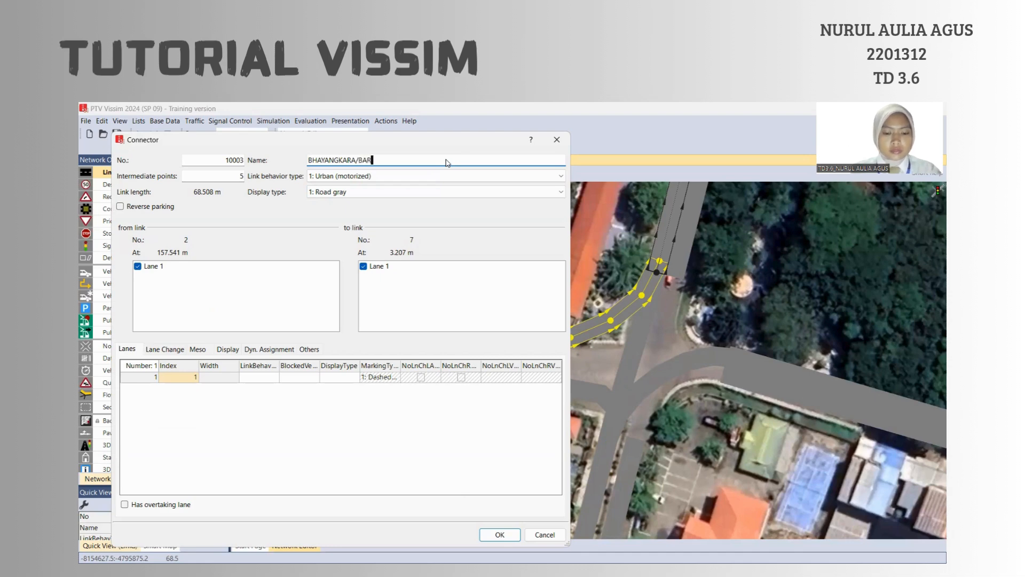
type("AT KE UTARA")
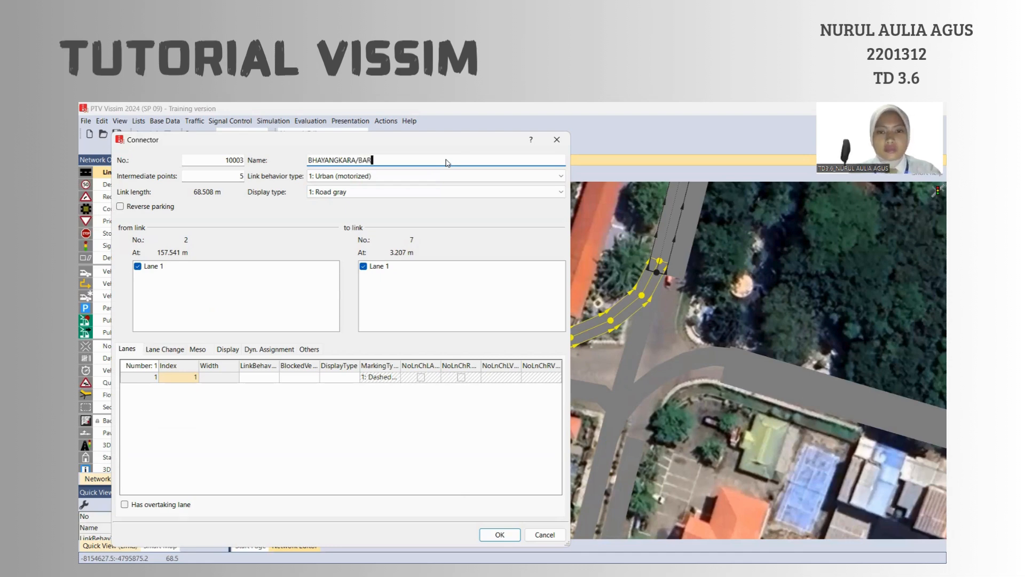
key("Return")
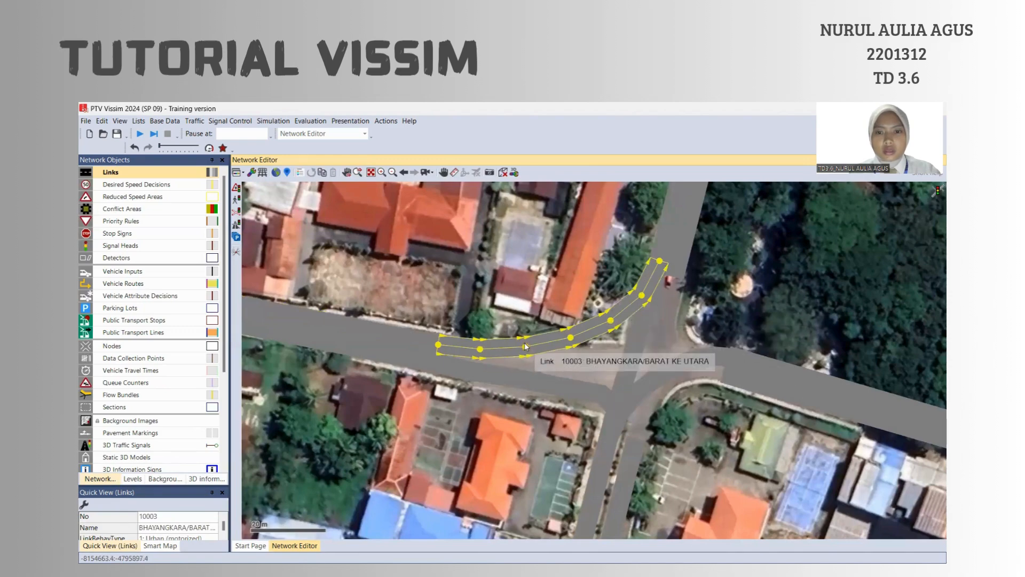
Reshape the west-to-north connector by moving its intermediate points so the curve runs through the junction around the road corner
mouse_move(526, 348)
left_mouse_down()
mouse_move(531, 362)
mouse_move(525, 353)
left_mouse_up()
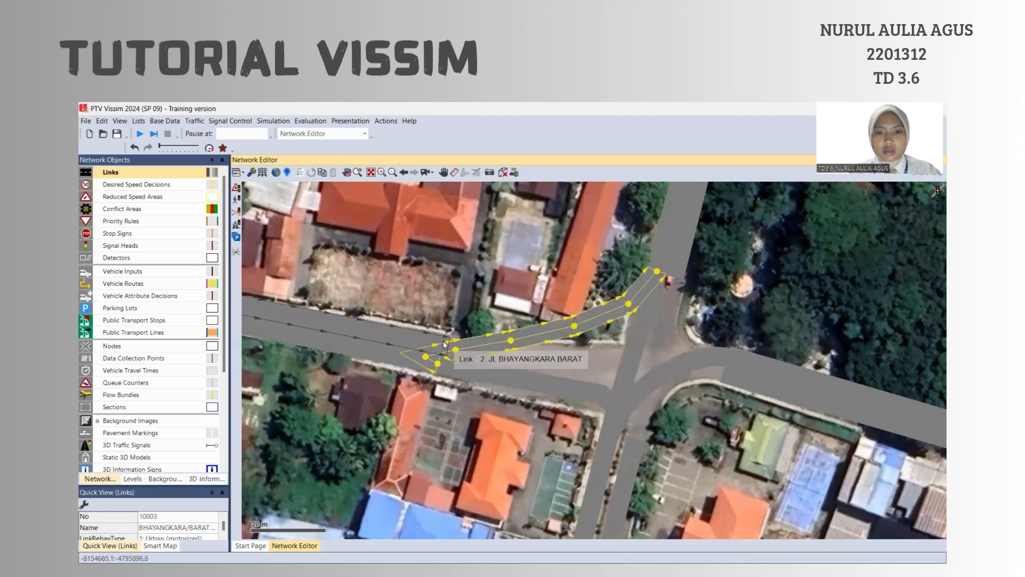
left_click(134, 148)
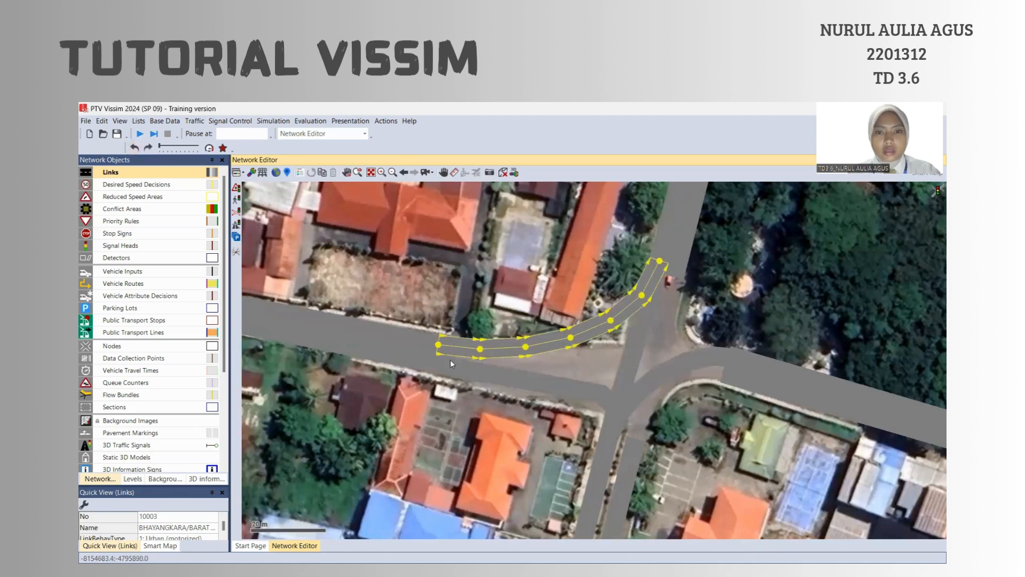
left_click_drag(525, 351, 486, 355)
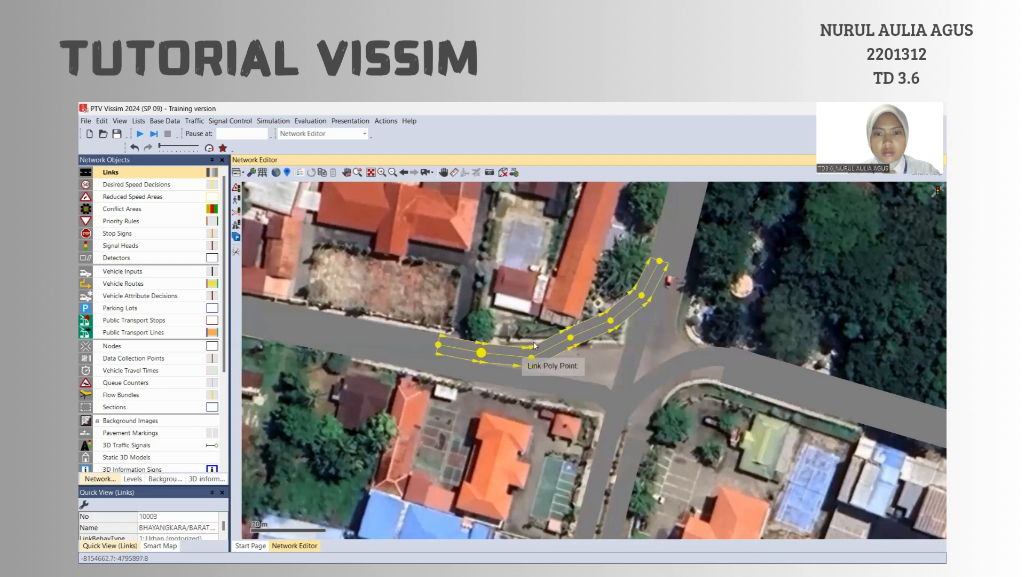
left_click_drag(573, 348, 588, 374)
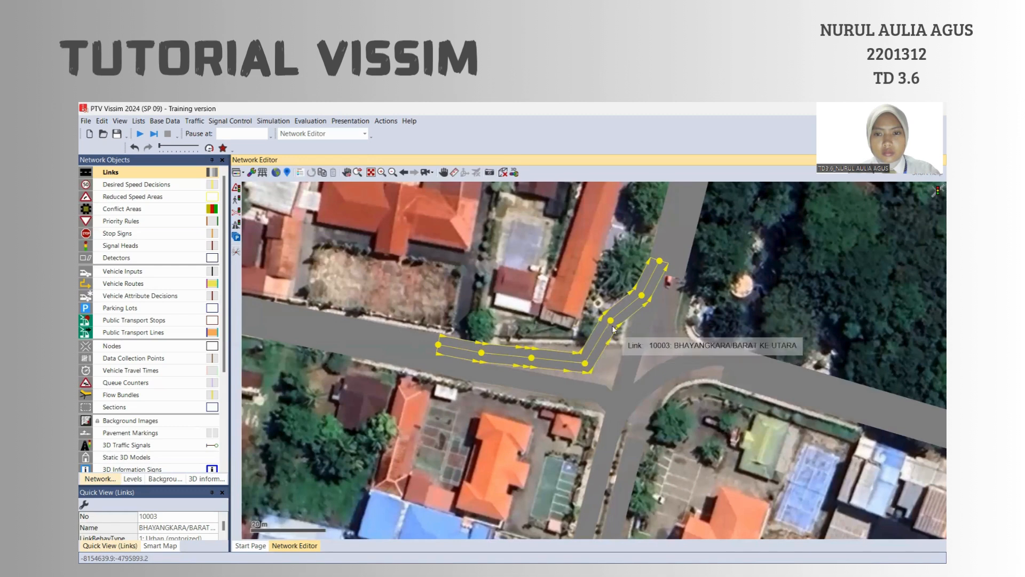
left_click_drag(614, 330, 636, 365)
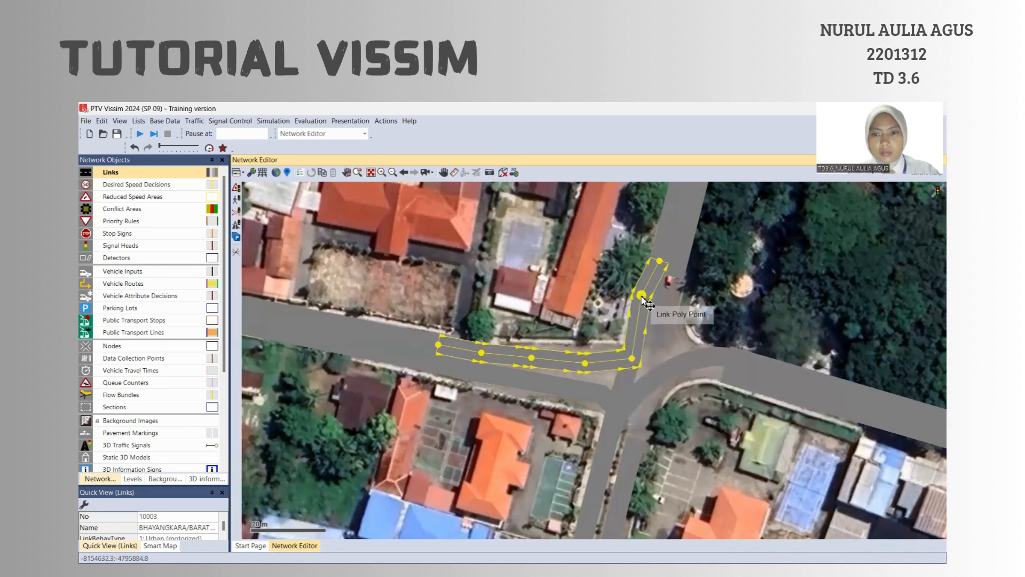
left_click_drag(642, 298, 642, 303)
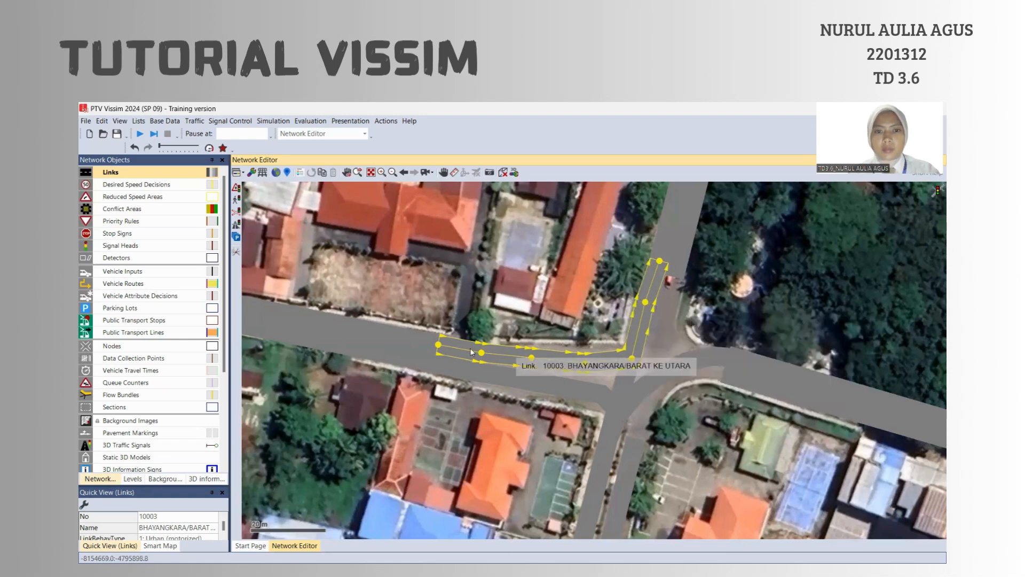
Create a connector from JL BHAYANGKARA BARAT to the eastbound JL BHAYANGKARA TIMUR link, named BHAYANGKARA/BARAT KE TIMUR
left_click(427, 345)
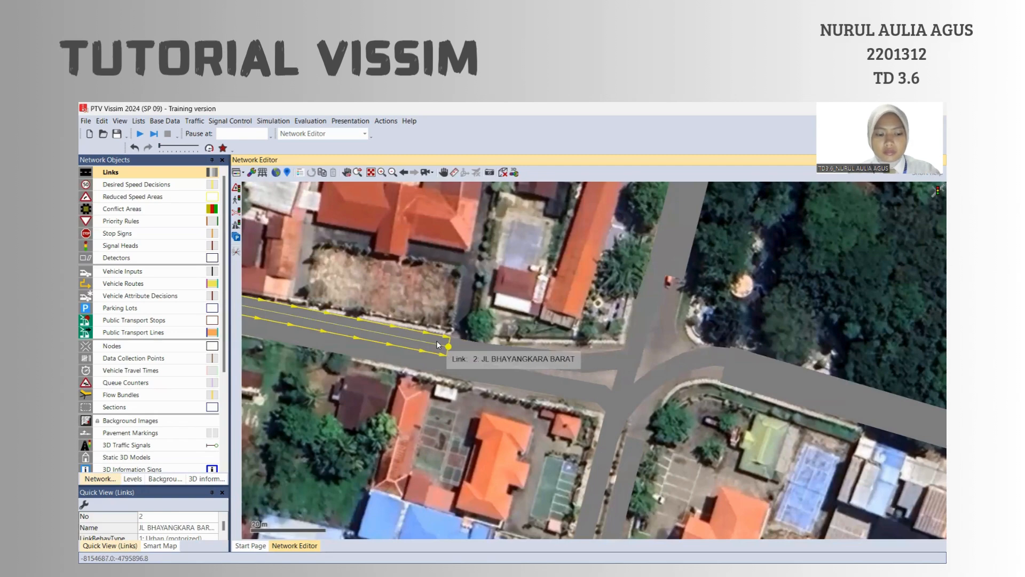
mouse_move(441, 345)
left_mouse_down()
mouse_move(529, 361)
mouse_move(740, 362)
left_mouse_up()
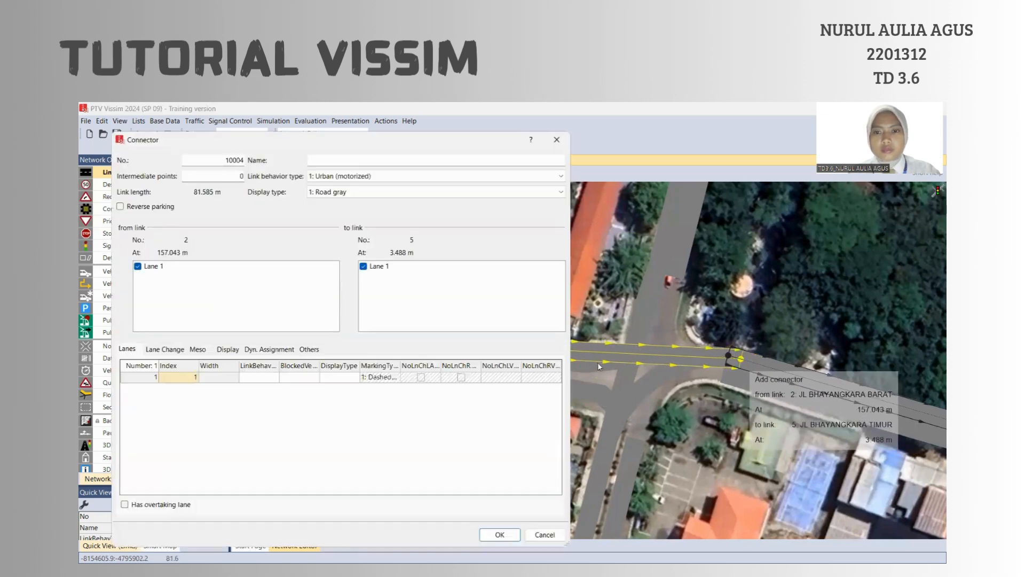
left_click(418, 161)
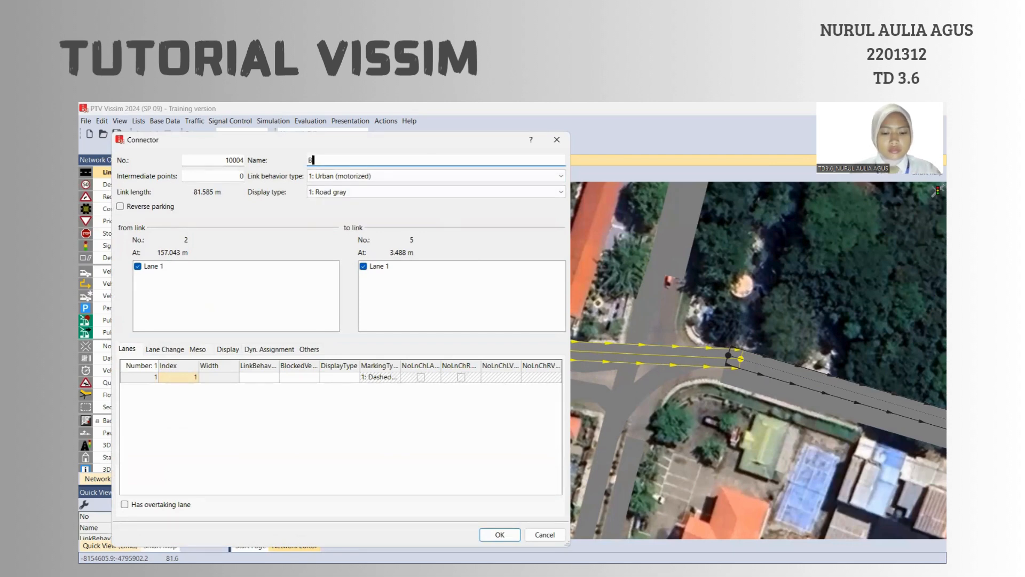
type("BHAYANGKARA/BAR")
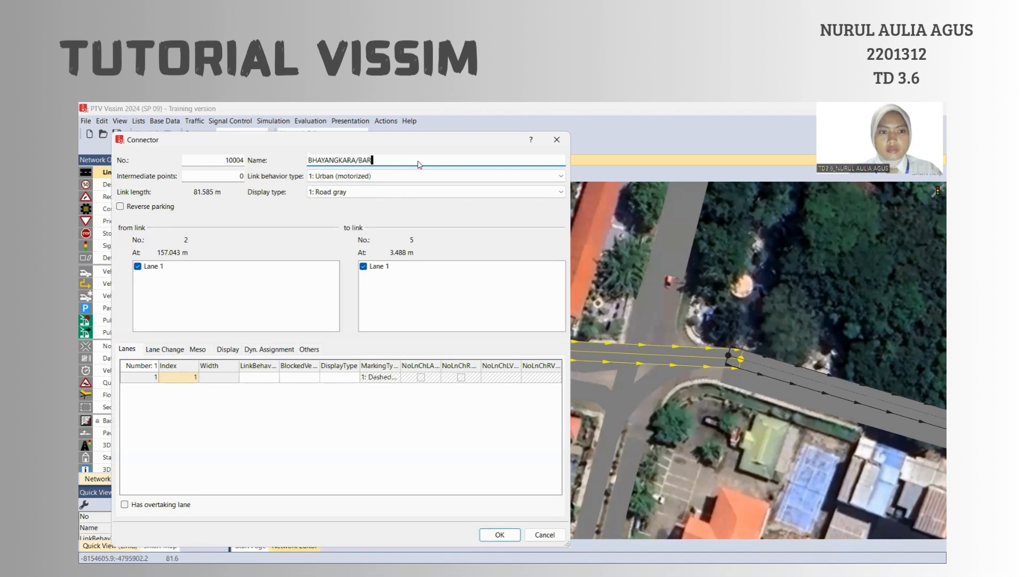
type("AT KE TIMUR")
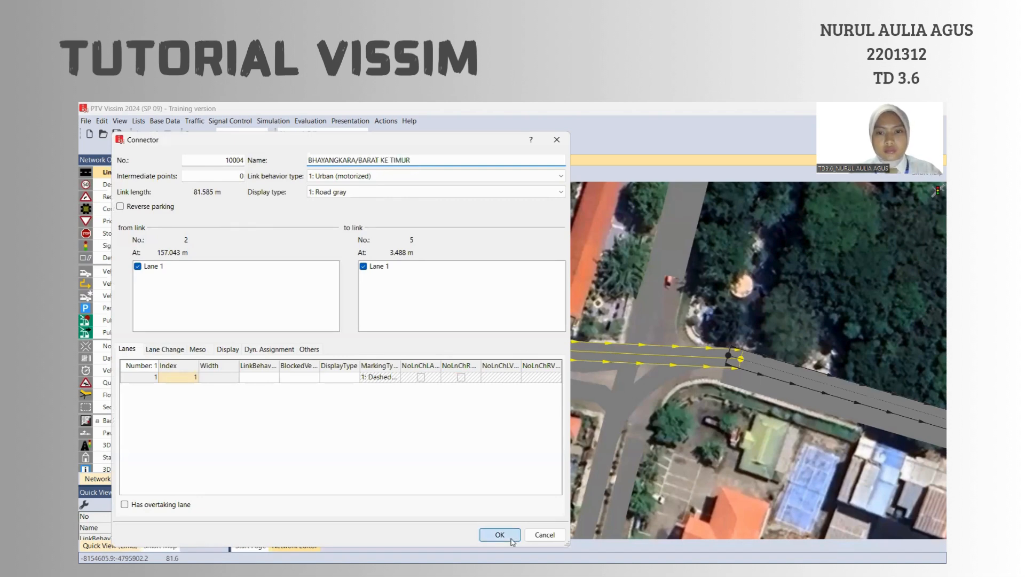
left_click(499, 535)
Add a point to the west-to-east connector and generate a spline with 4 intermediate points per segment, keeping the current points
left_click(521, 342)
right_click(509, 352)
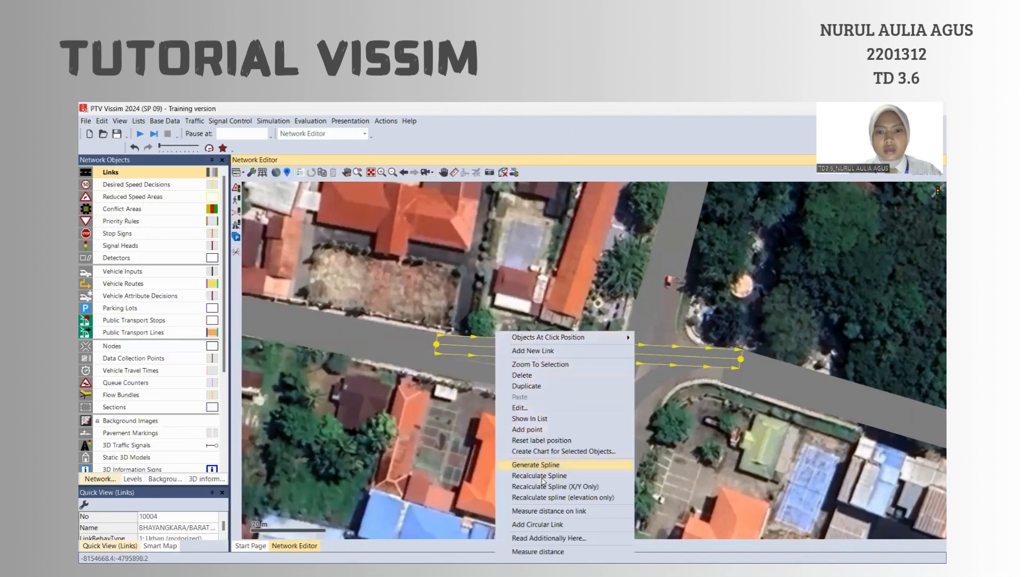
left_click(542, 429)
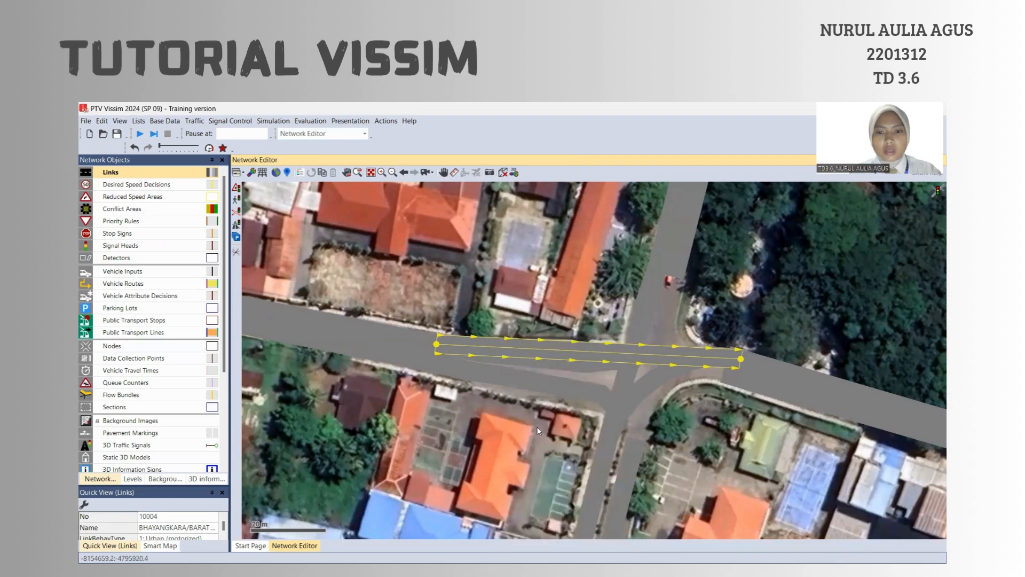
right_click(530, 348)
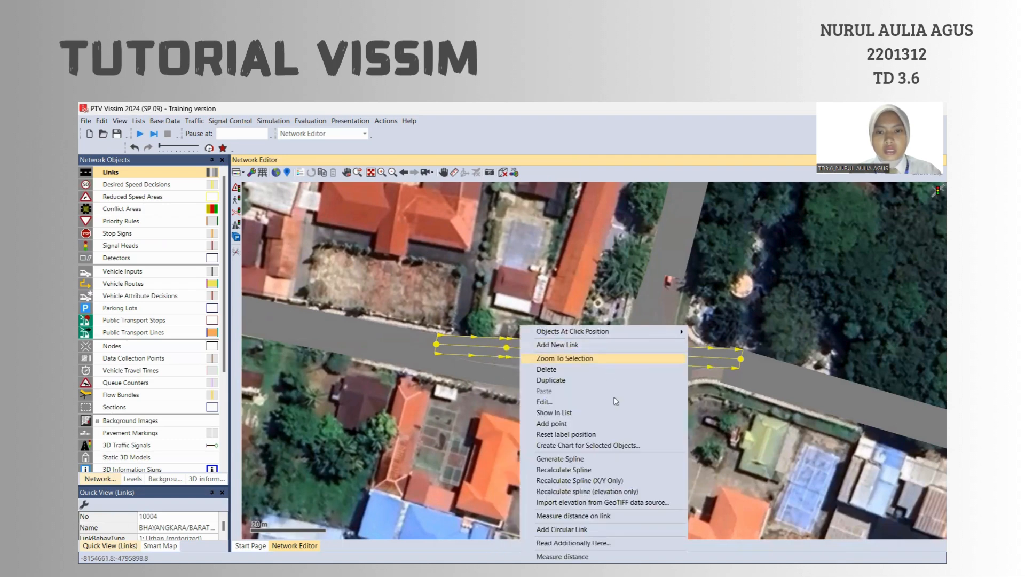
left_click(598, 461)
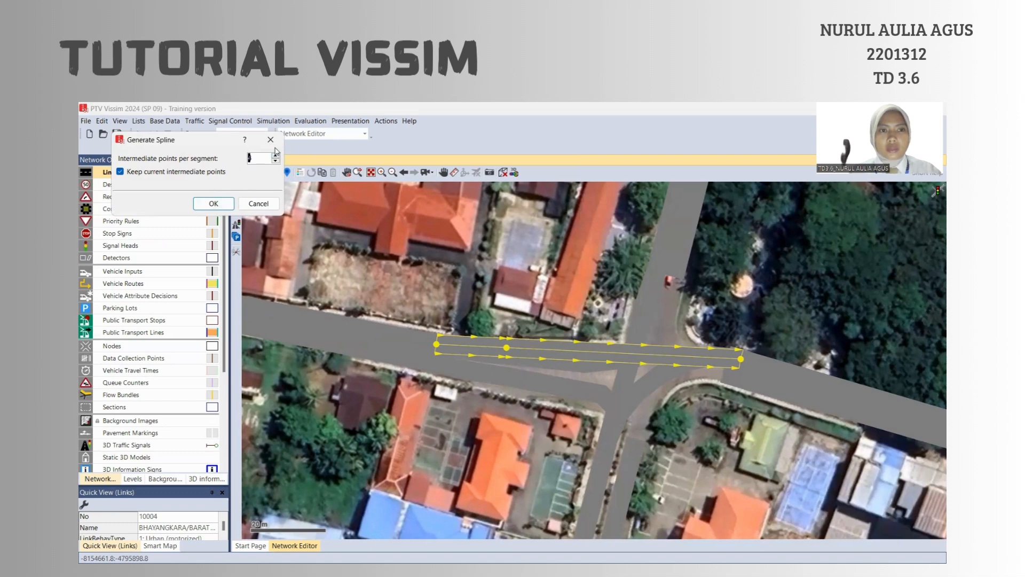
left_click(226, 204)
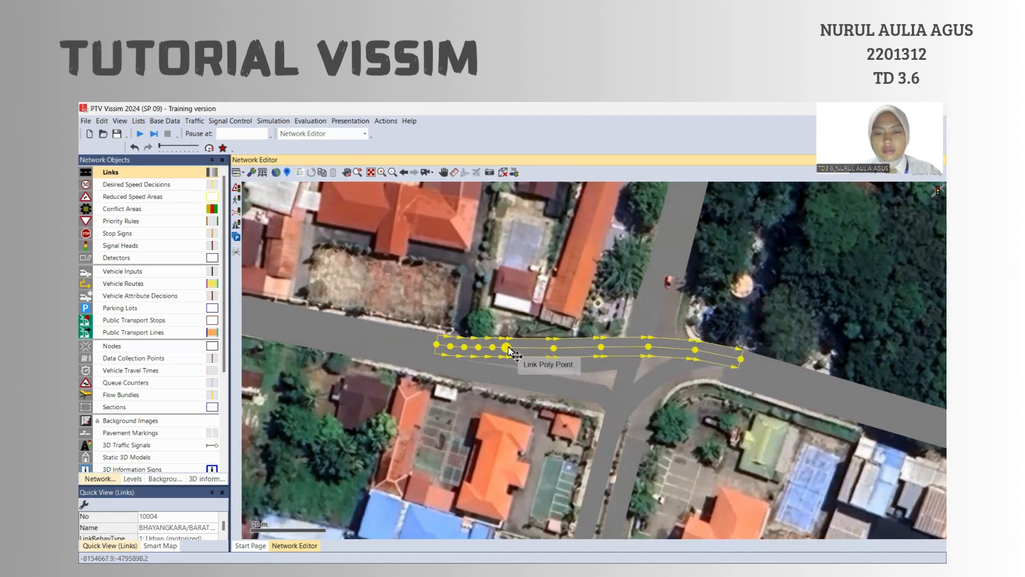
Adjust the intermediate points of the west-to-east connector to follow the road through the junction, undoing the accidental shift of the whole connector
left_click_drag(506, 349, 468, 351)
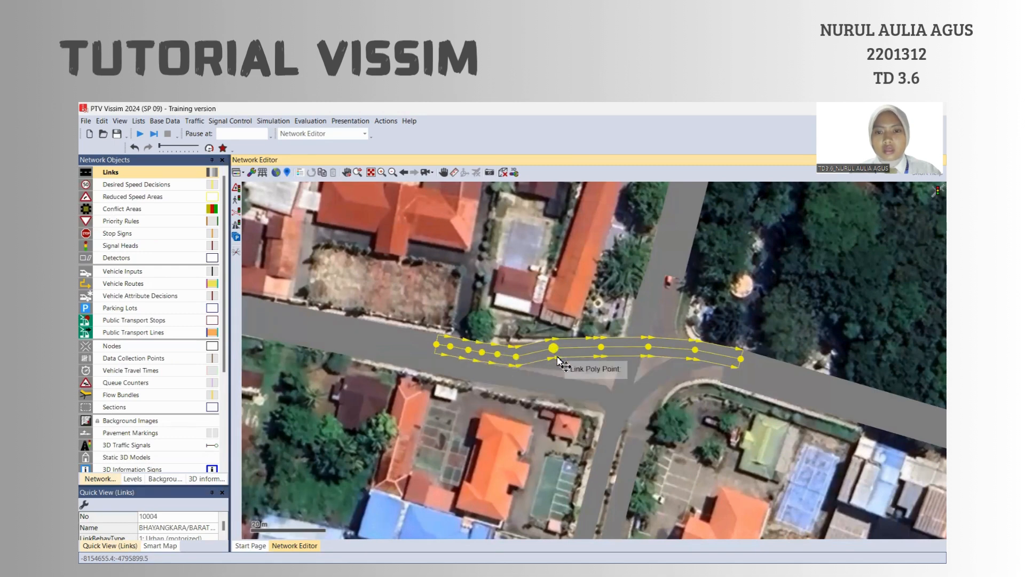
left_click_drag(557, 358, 661, 361)
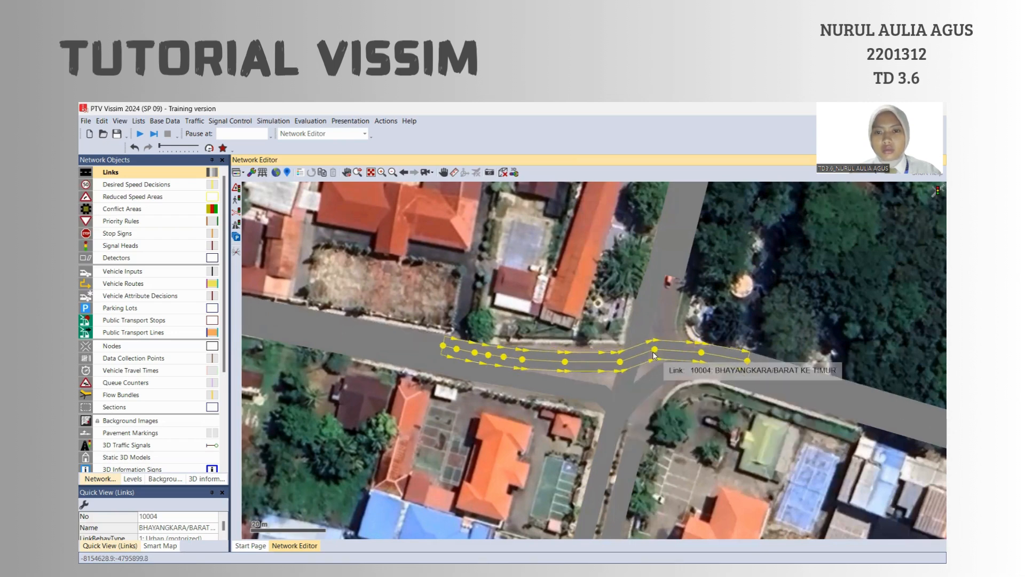
left_click(134, 150)
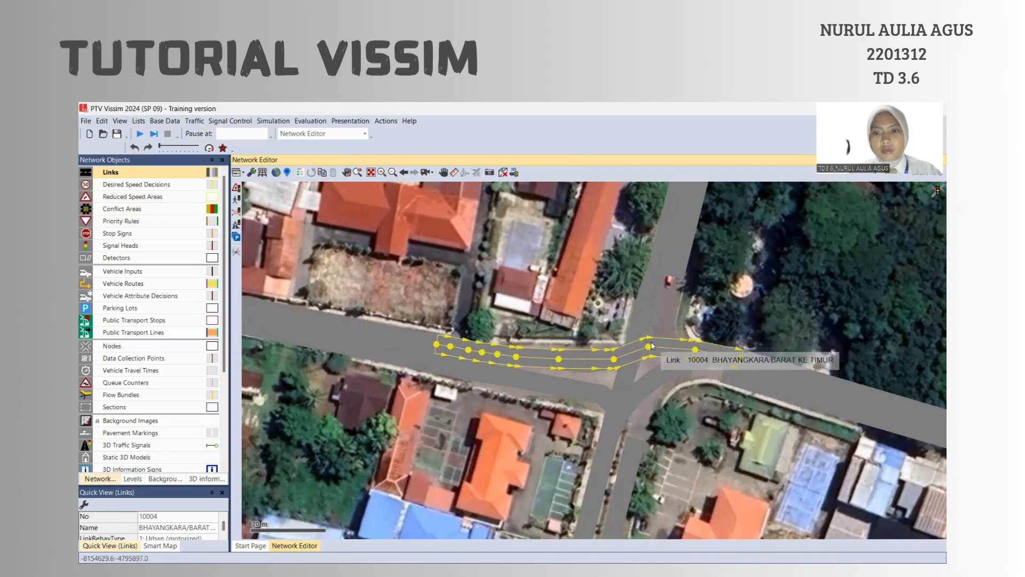
left_click_drag(652, 346, 653, 353)
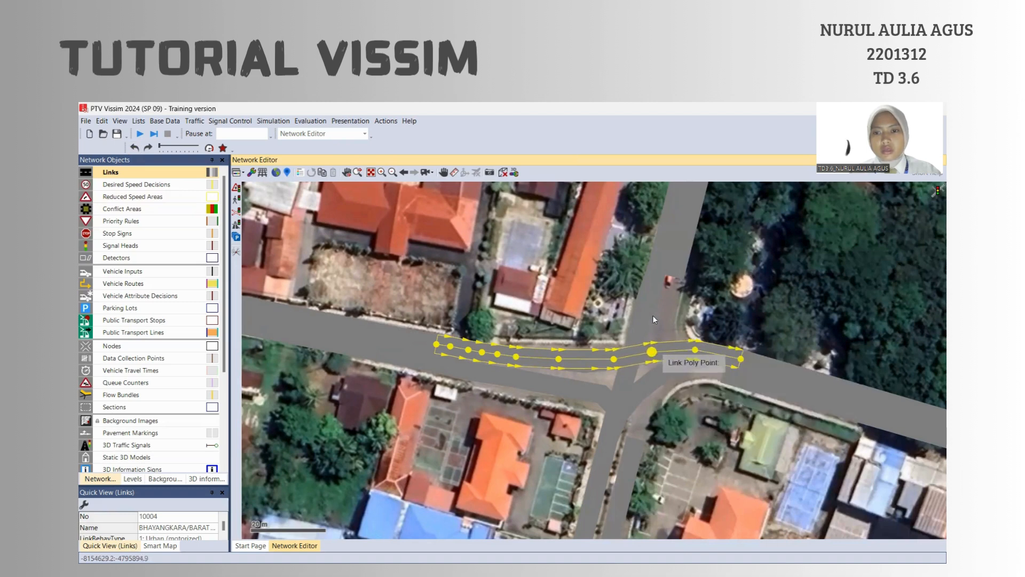
key("Delete")
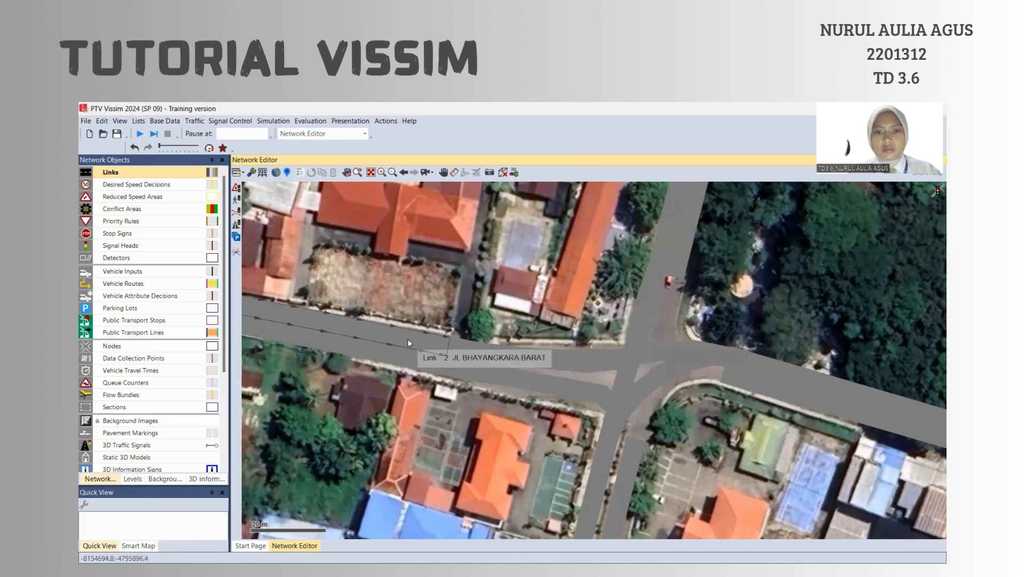
Create a connector from JL BHAYANGKARA BARAT to the southbound exit link, named BHAYANGKARA/BARAT KE SELATAN
left_click(436, 348)
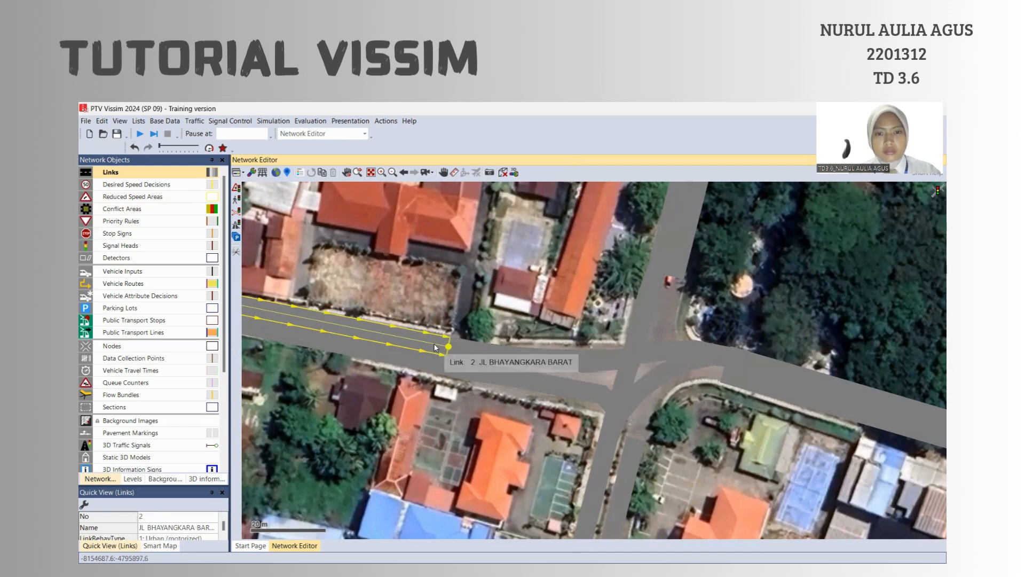
left_click_drag(435, 345, 450, 347)
left_click_drag(609, 367, 639, 450)
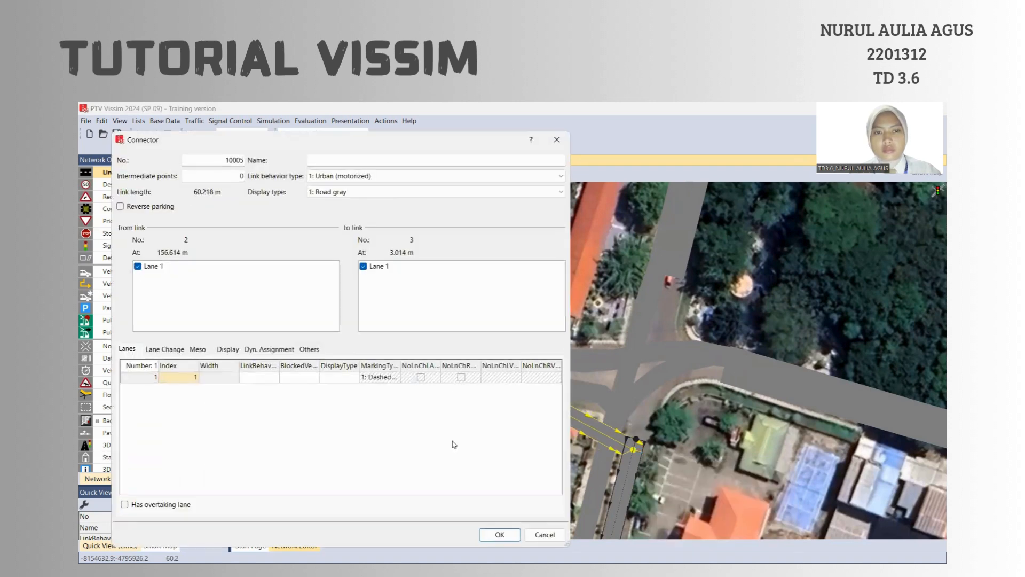
left_click(349, 159)
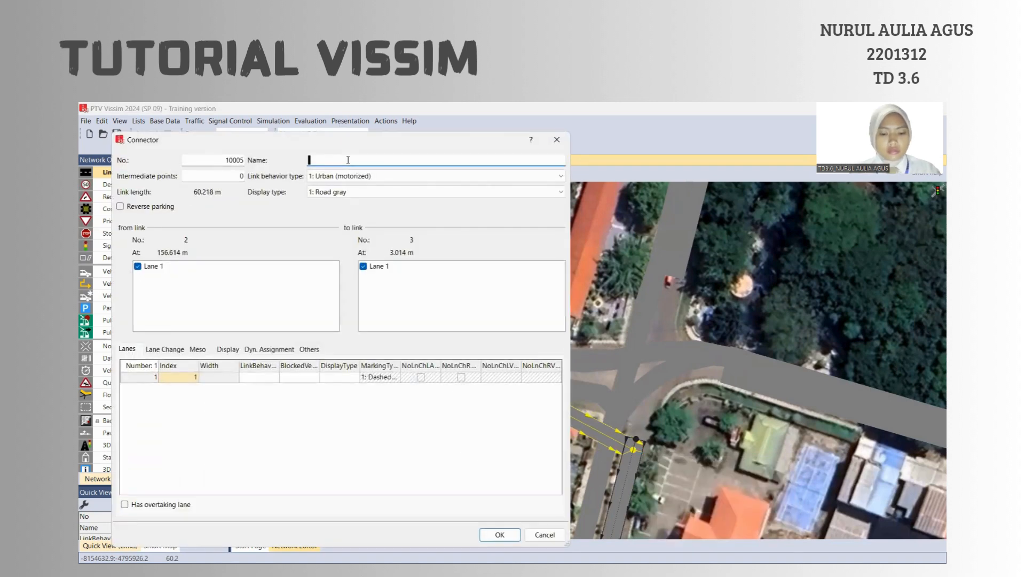
type("BH")
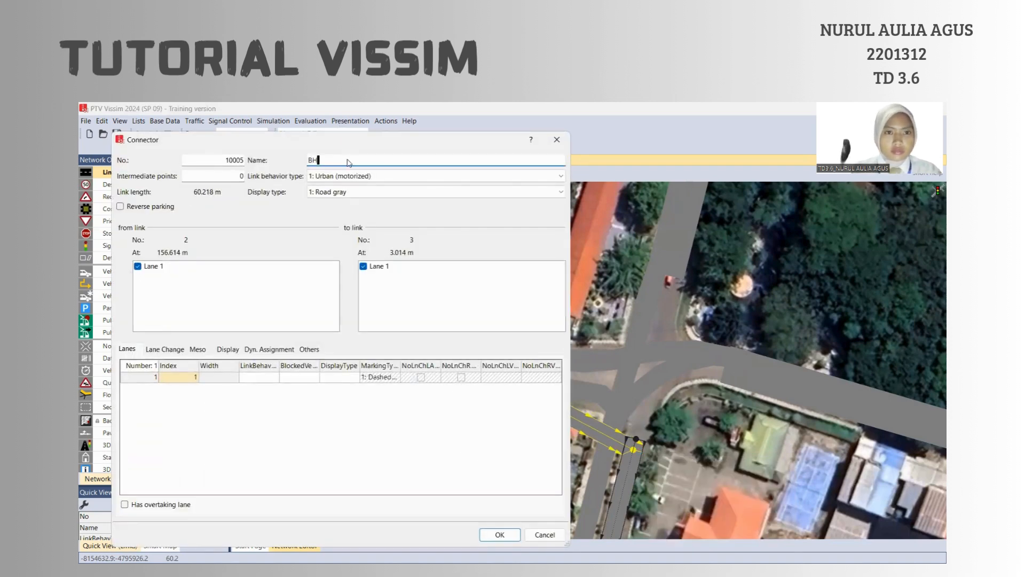
type("AYANGKARA/BARAT")
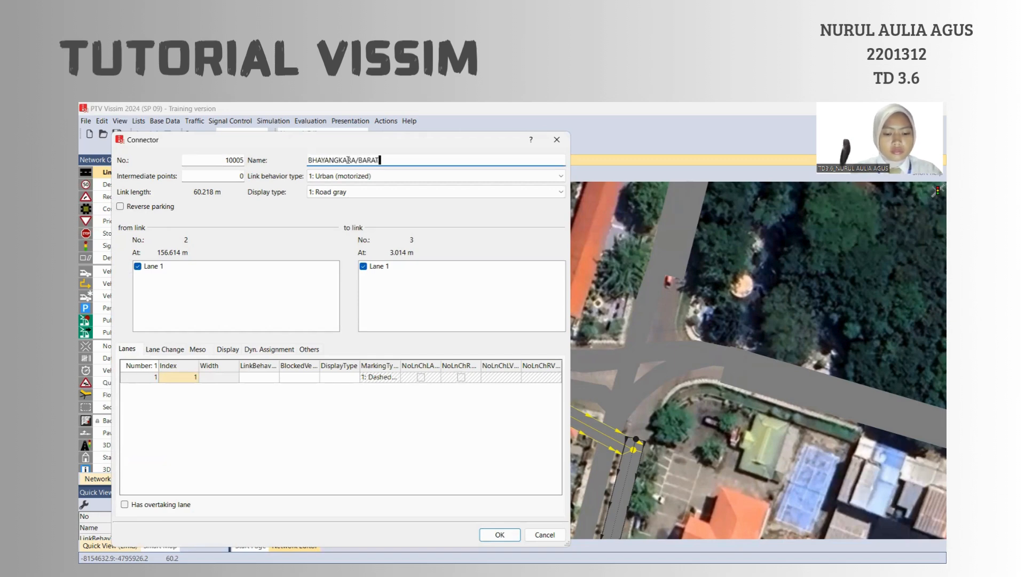
type(" KE SELATAN")
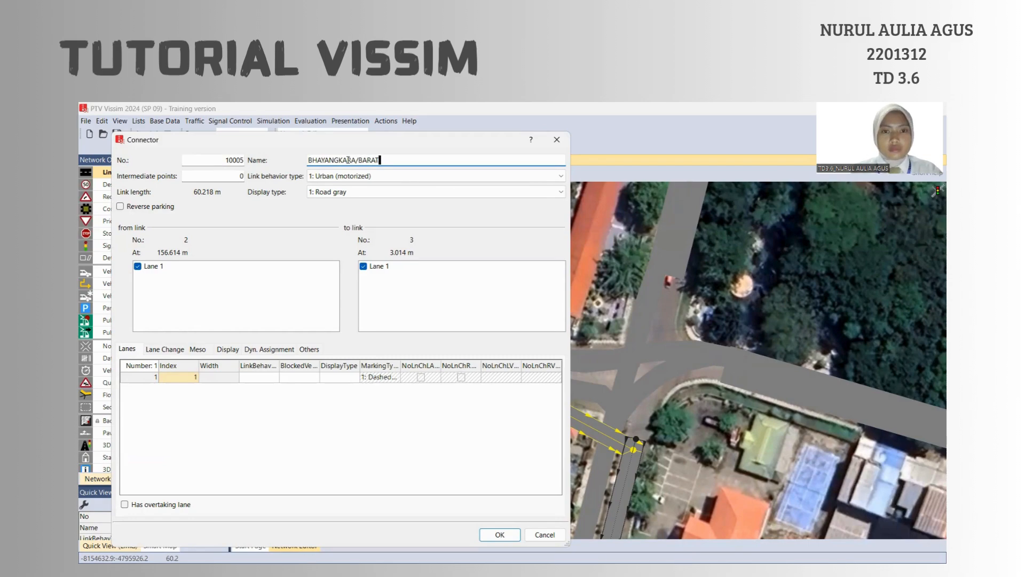
key("Return")
Generate a spline with 4 intermediate points per segment on the west-to-south connector, keeping its current intermediate points
left_click(528, 396)
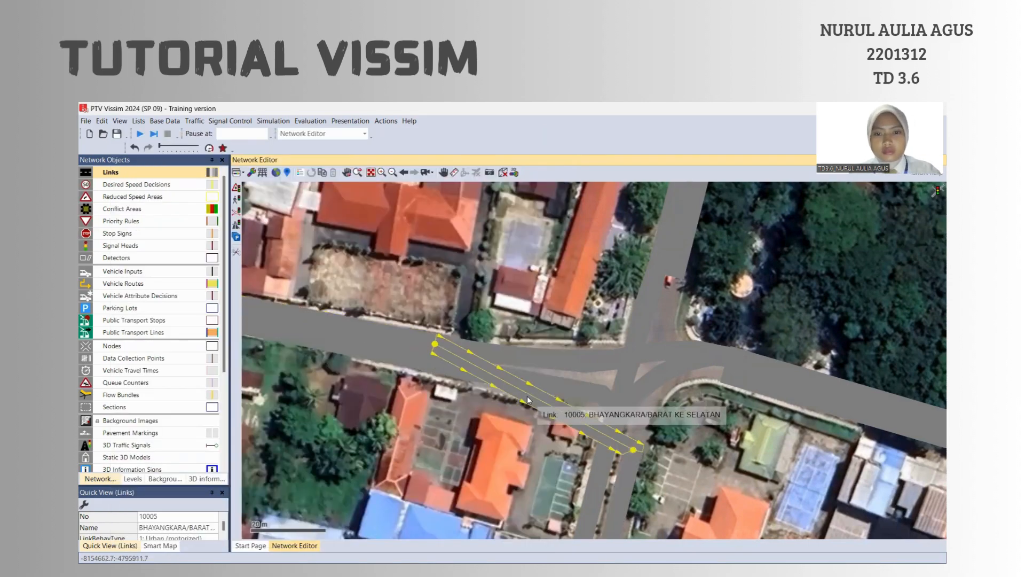
right_click(527, 395)
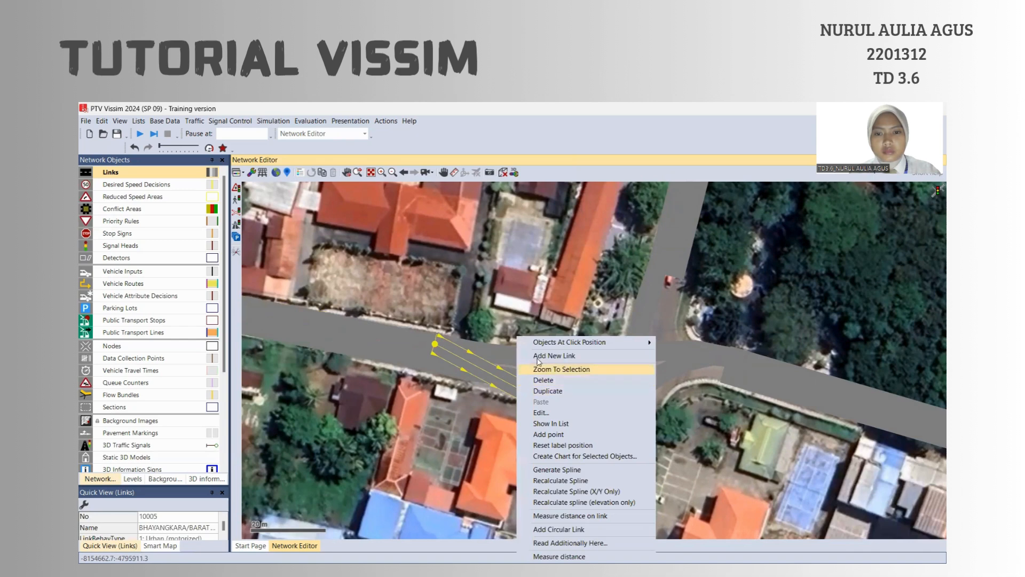
left_click(545, 471)
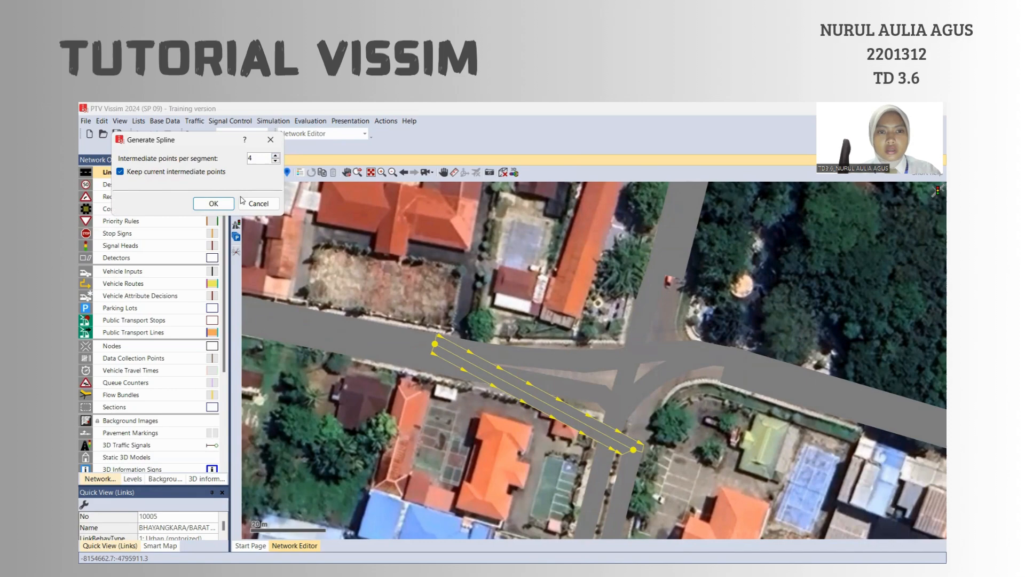
left_click(213, 203)
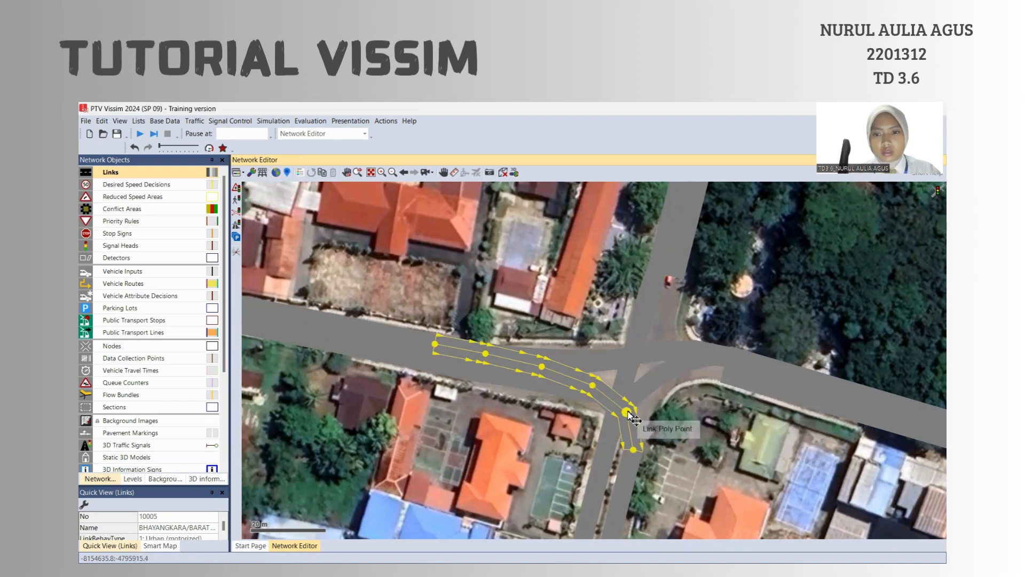
Reshape the west-to-south connector by shifting its intermediate points further into the junction, so it turns near the southbound exit
left_click_drag(628, 413, 649, 414)
left_click_drag(593, 385, 614, 377)
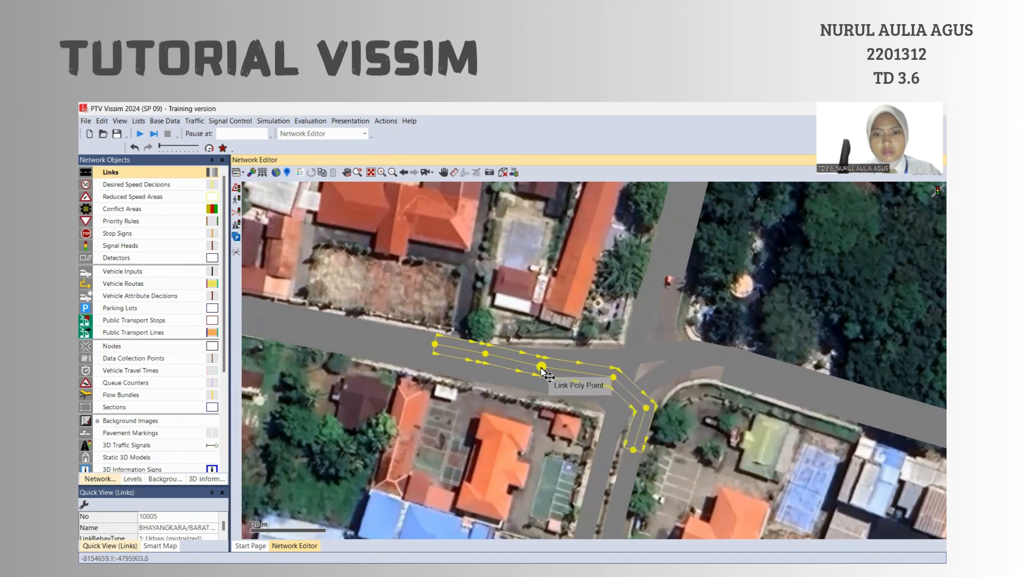
left_click_drag(543, 368, 585, 367)
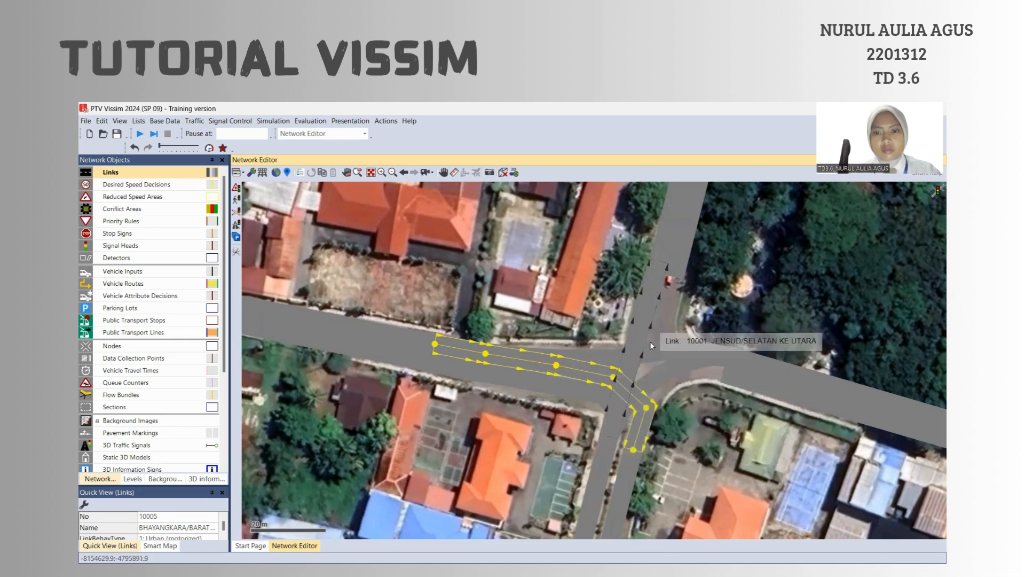
Create a connector from the northern approach link to the eastbound exit link, named BUNG TOMO/UTARA KE TIMUR
left_click(675, 258)
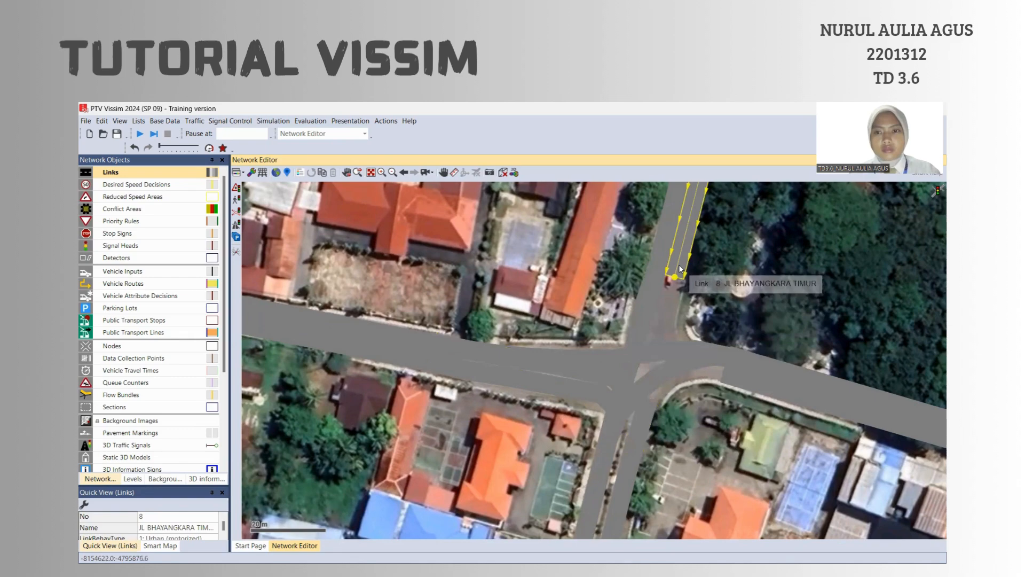
mouse_move(678, 264)
left_mouse_down()
mouse_move(706, 351)
mouse_move(741, 367)
mouse_move(722, 356)
left_mouse_up()
left_click(401, 160)
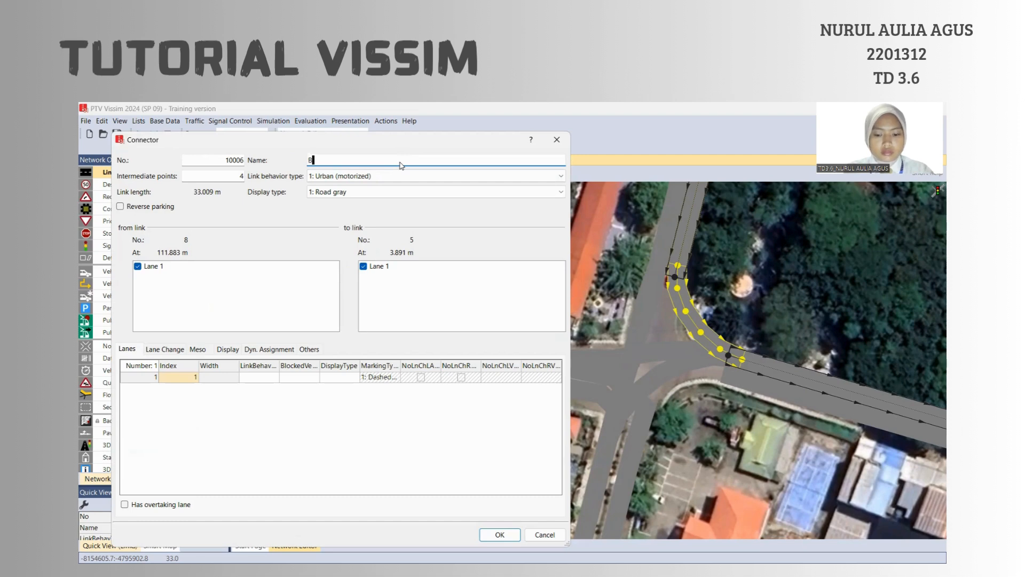
type("BUNG TOMO/")
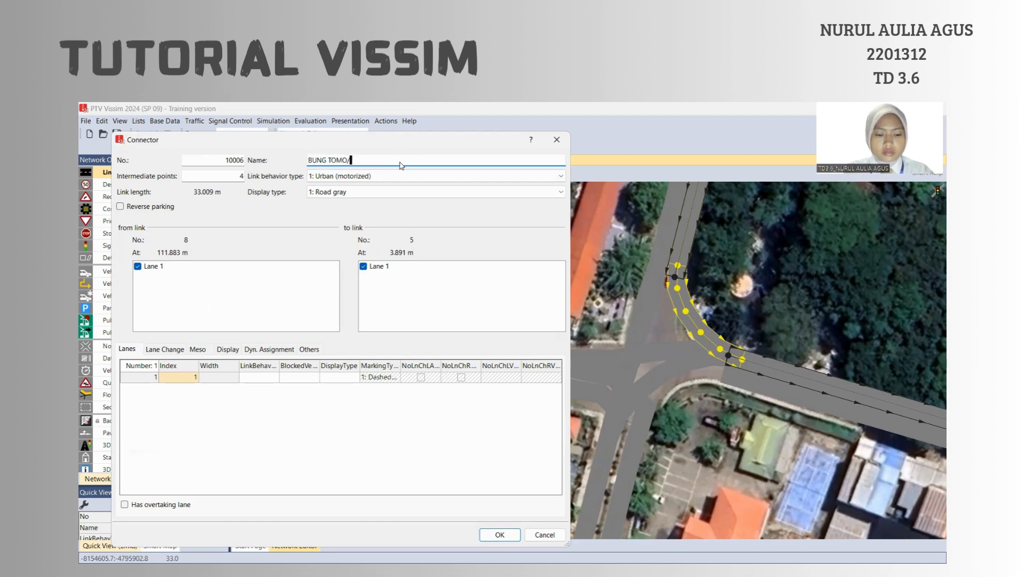
type("UTAR")
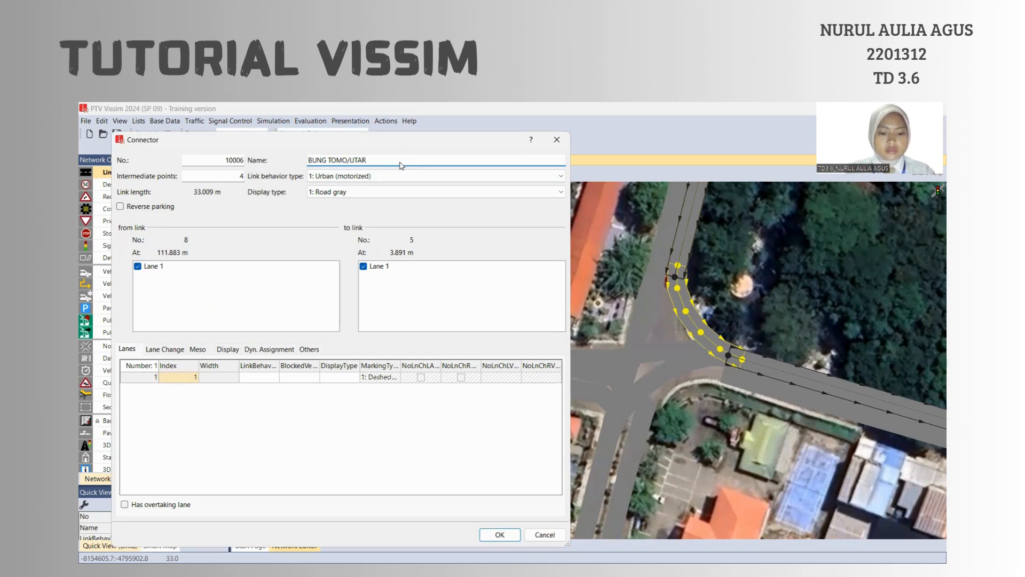
type("A KE T")
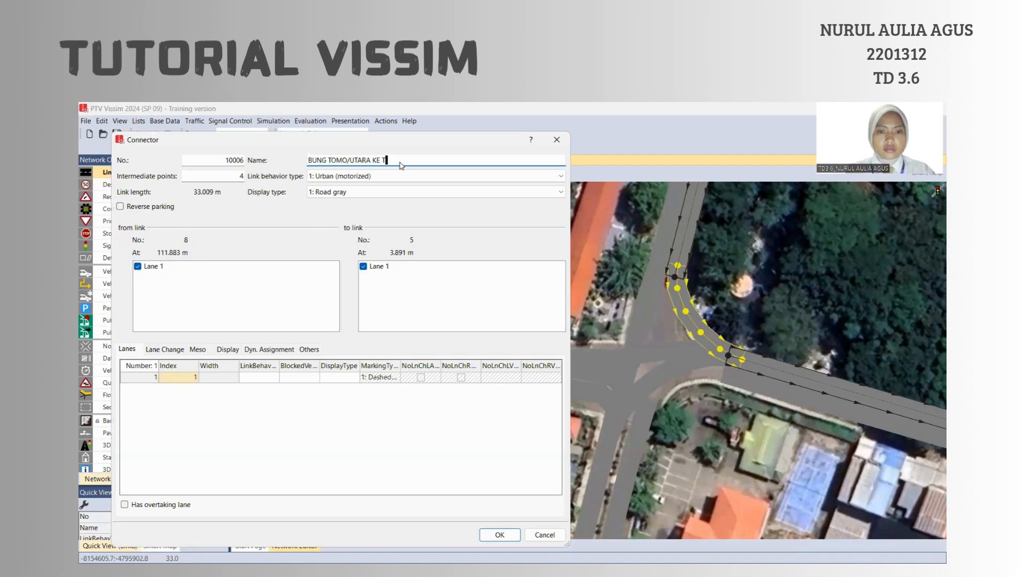
type("IMUR")
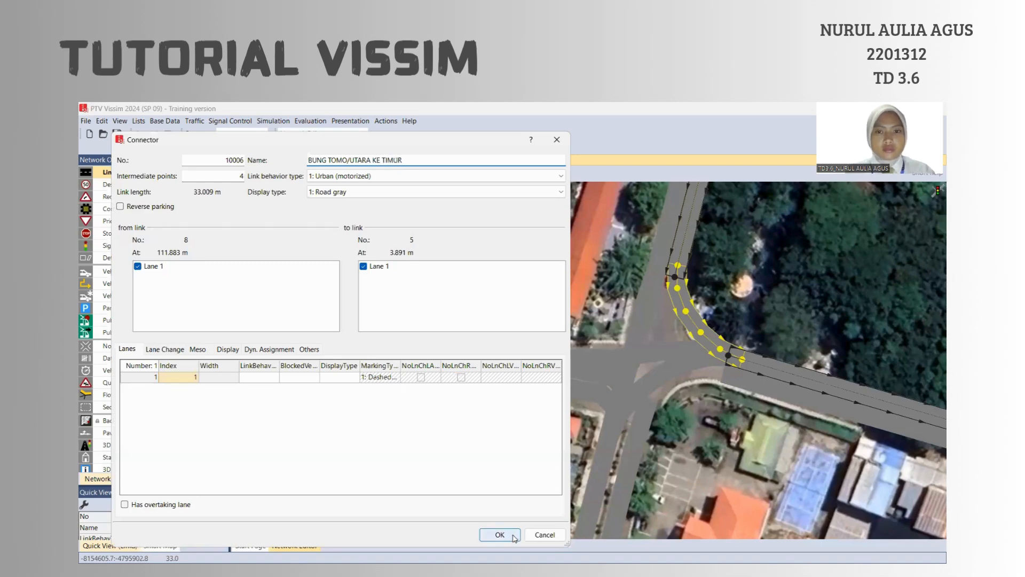
left_click(500, 534)
Move the intermediate points of the north-to-east connector so its curve stays on the road around the junction corner
left_click(697, 322)
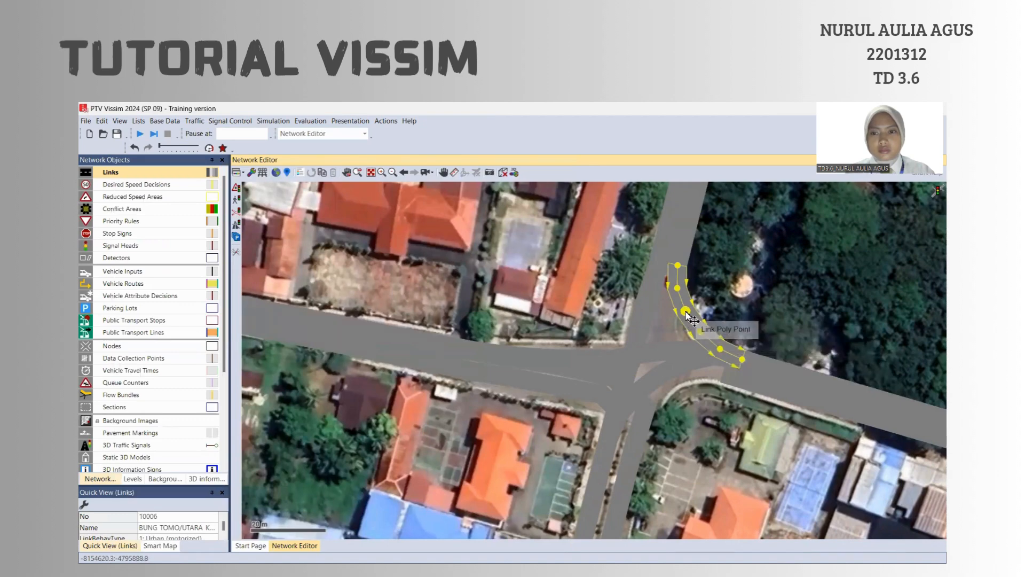
left_click_drag(686, 311, 671, 331)
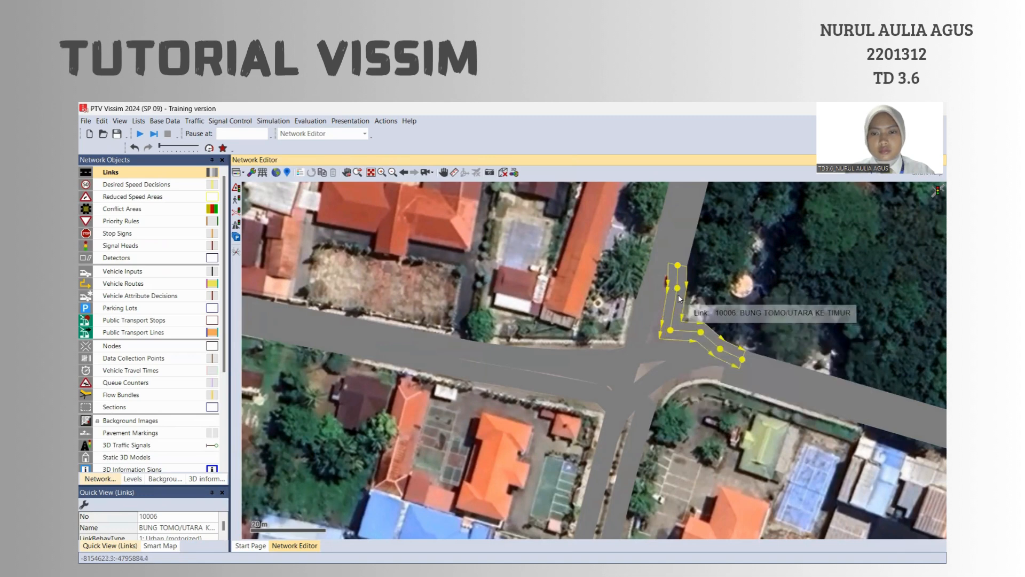
left_click_drag(668, 299, 662, 327)
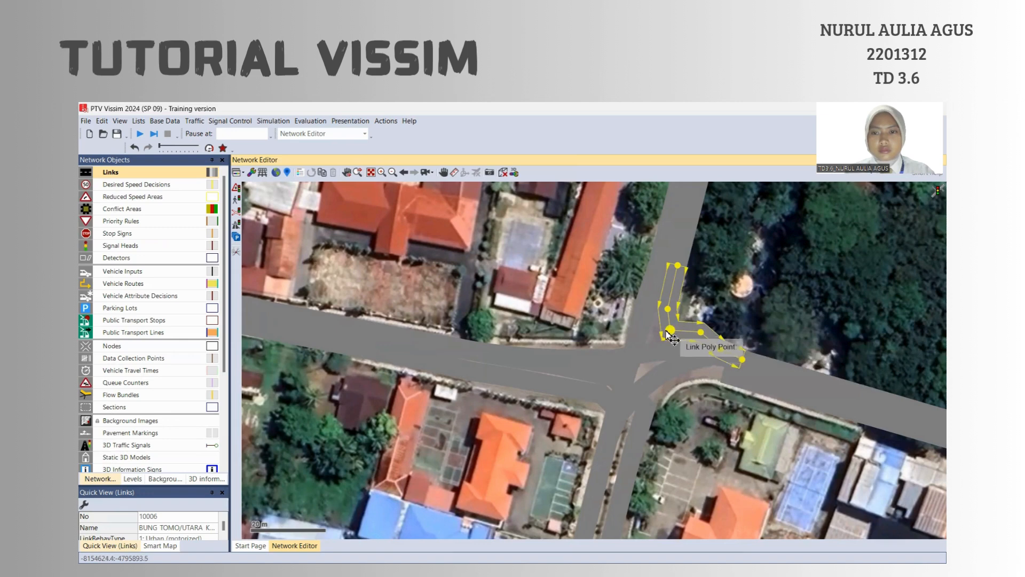
left_click_drag(669, 330, 657, 340)
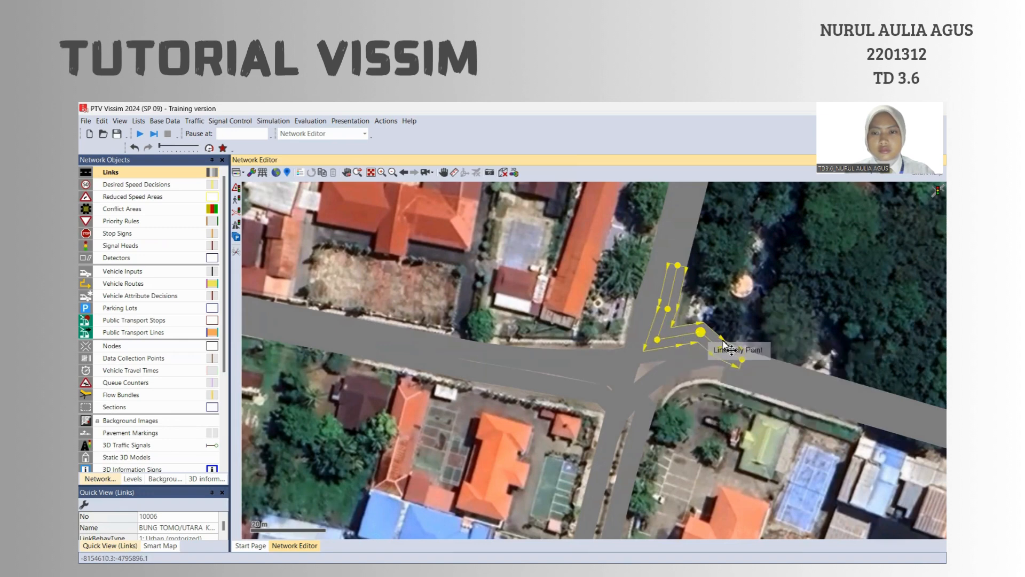
left_click_drag(724, 342, 679, 345)
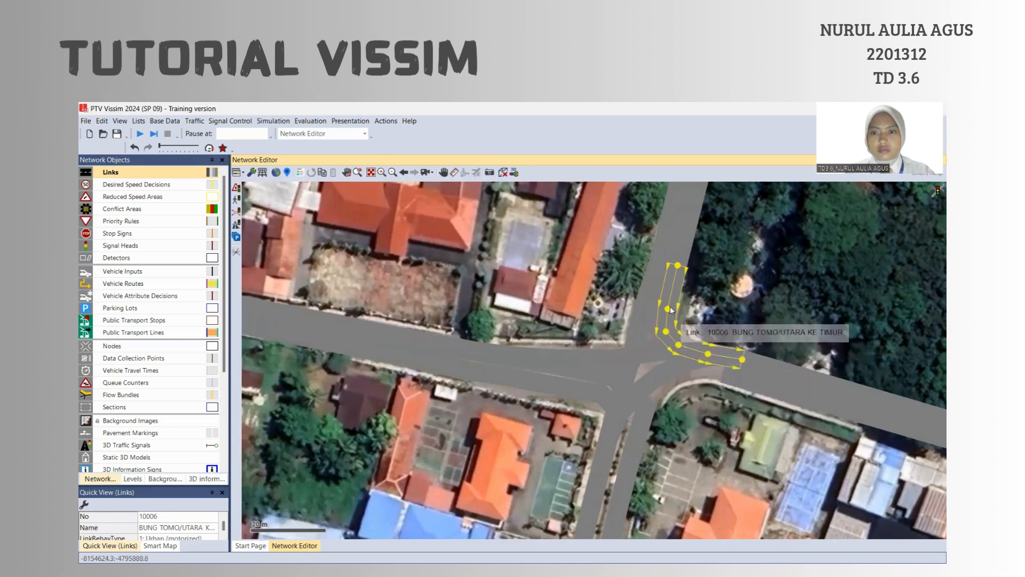
Create a connector from the northern approach link straight across to the southbound exit link, named BUNG TOMO/UTARA KE SELATAN
left_click(678, 262)
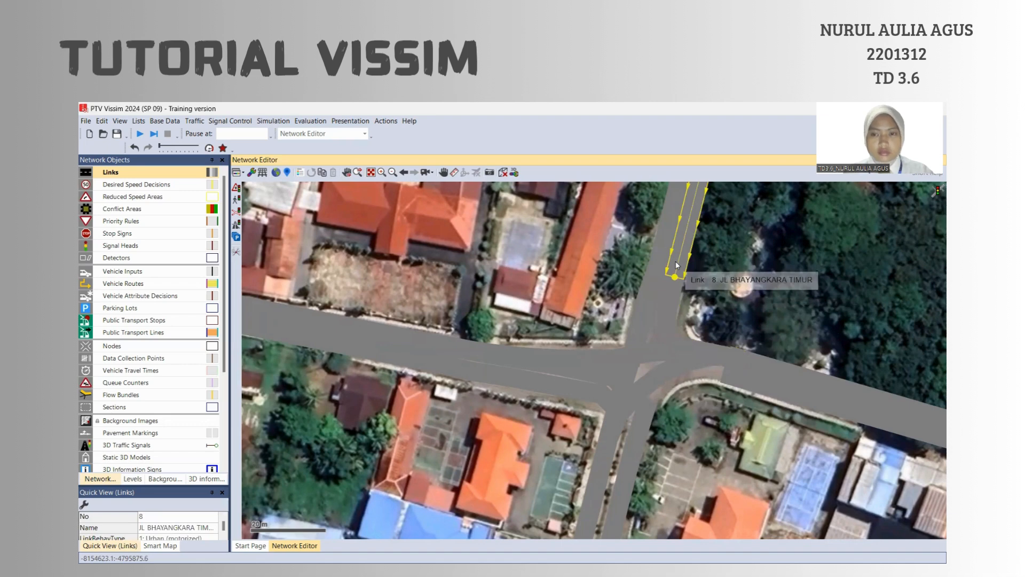
left_click_drag(676, 270, 629, 455)
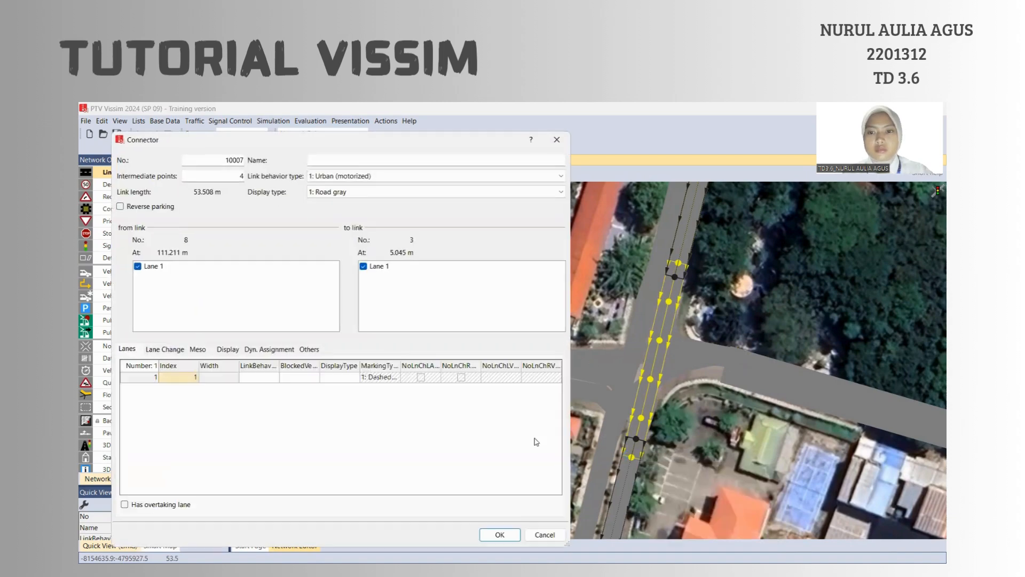
left_click(452, 161)
type("B")
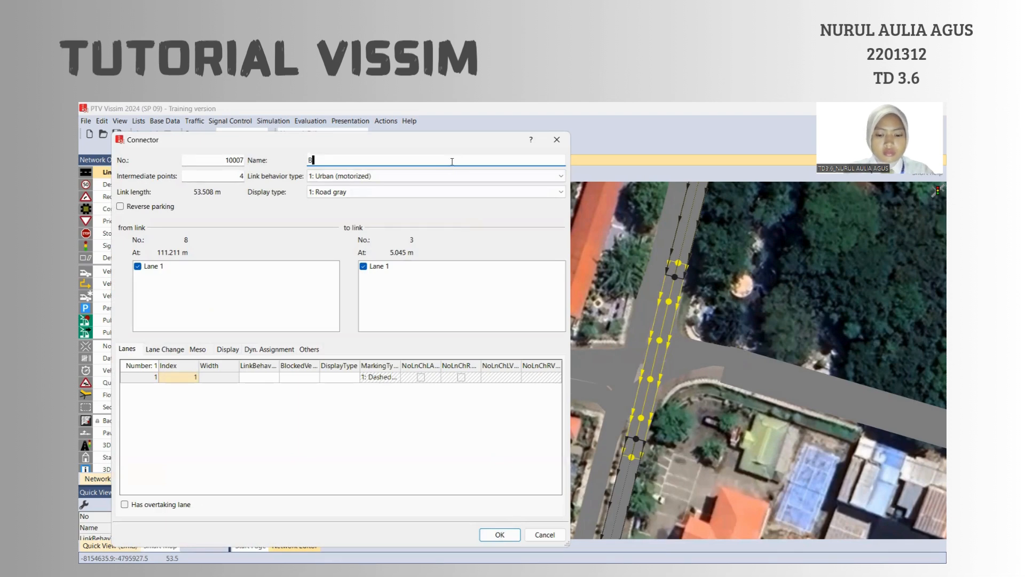
type("UNG TOMO/U")
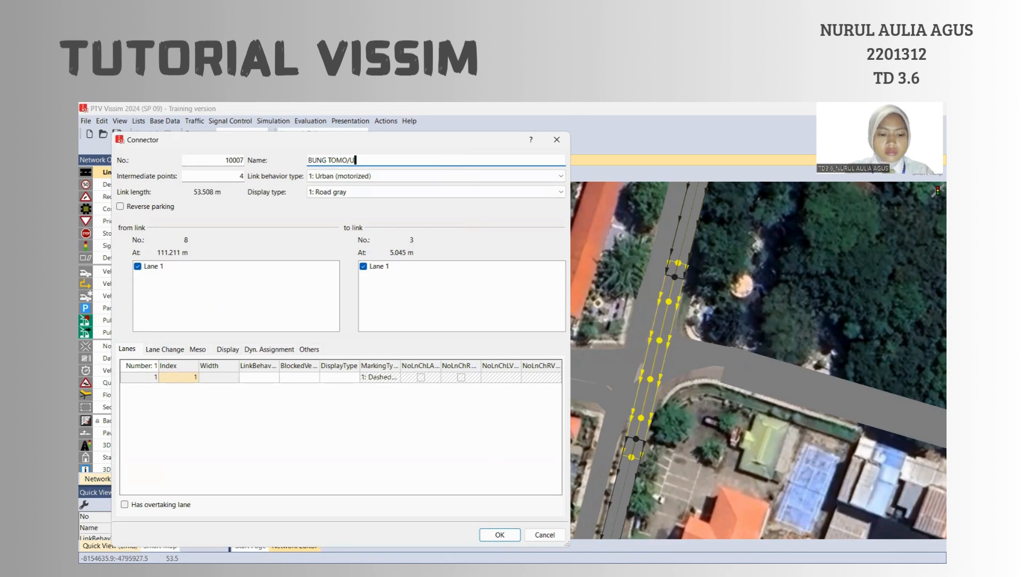
type("TARA KE SELATAN")
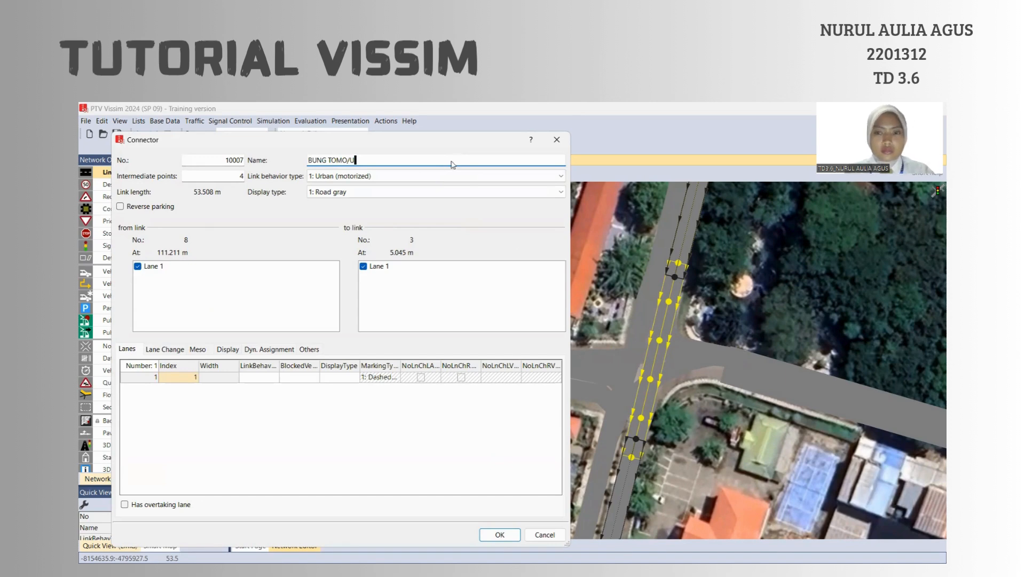
key("Return")
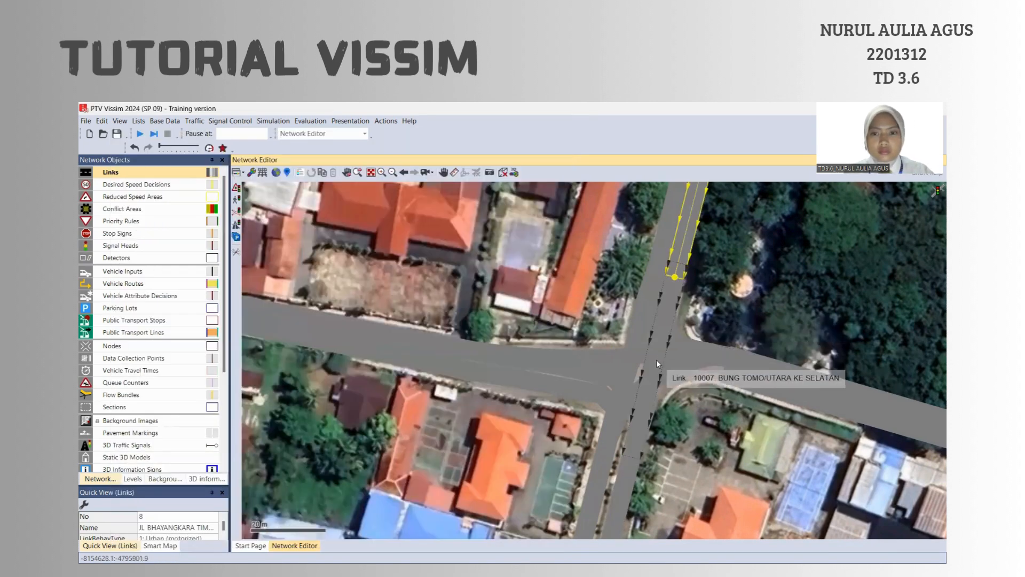
left_click(657, 363)
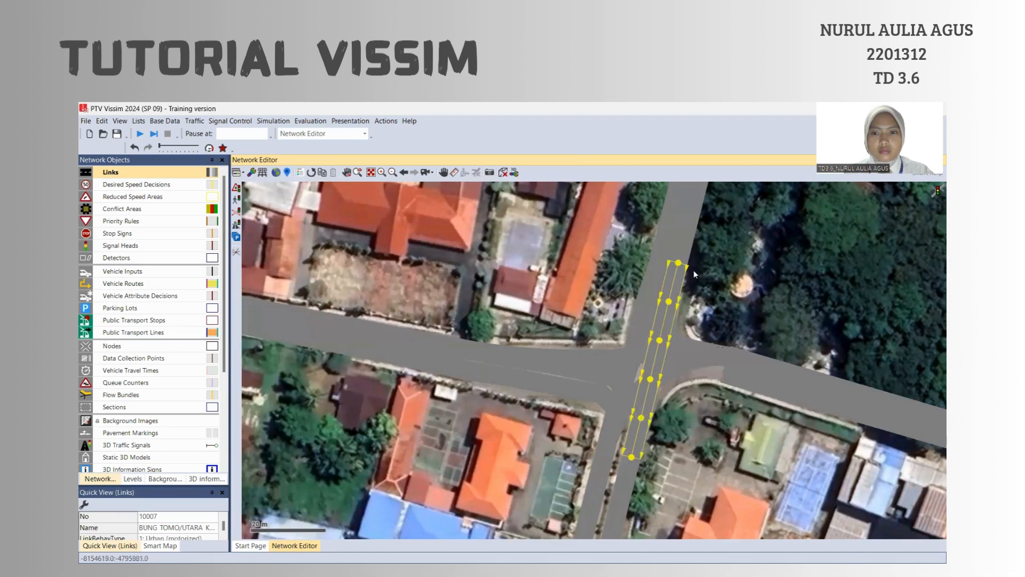
Create a connector from the northern approach link to the westbound exit link, named BUNG TOMO/UTARA KE BARAT
left_click(678, 264)
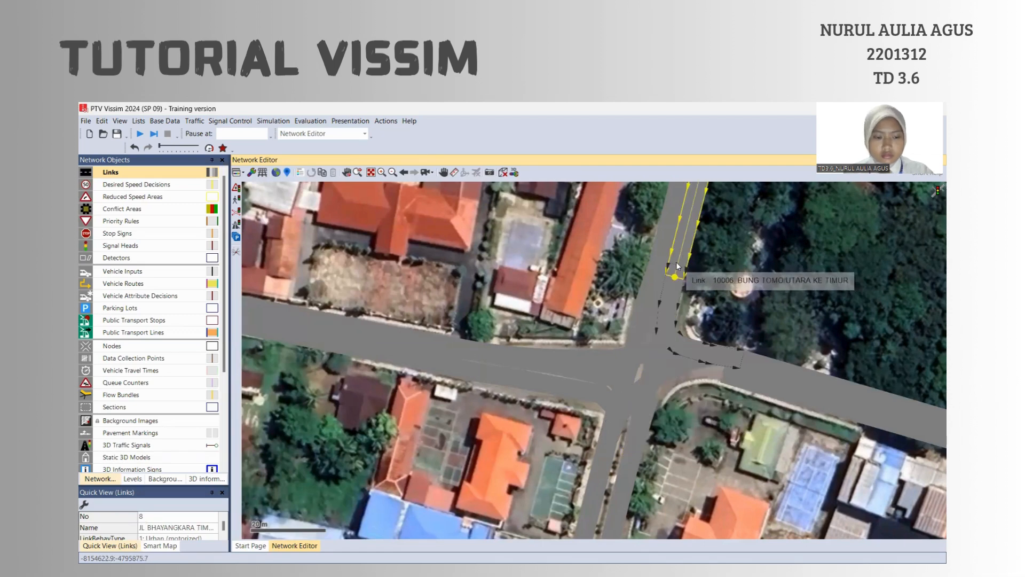
mouse_move(677, 262)
left_mouse_down()
mouse_move(669, 310)
mouse_move(601, 383)
mouse_move(421, 360)
left_mouse_up()
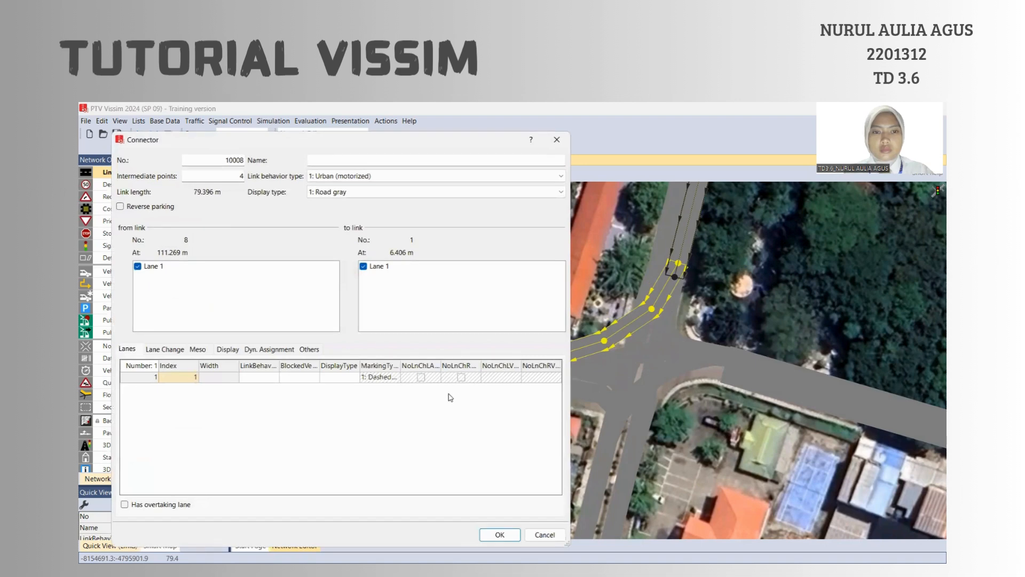
left_click(465, 156)
type("BU")
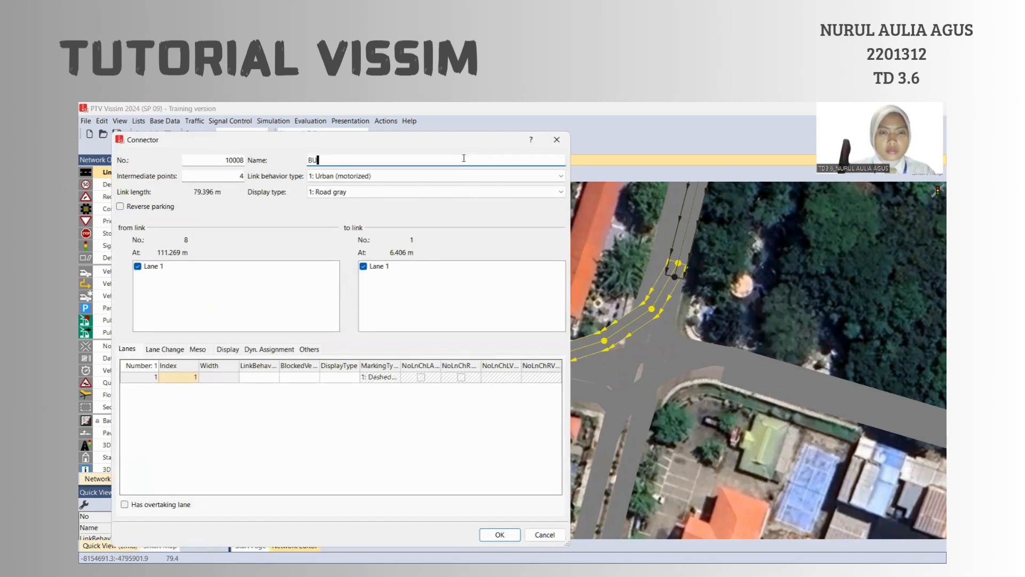
type("NG TOMO/")
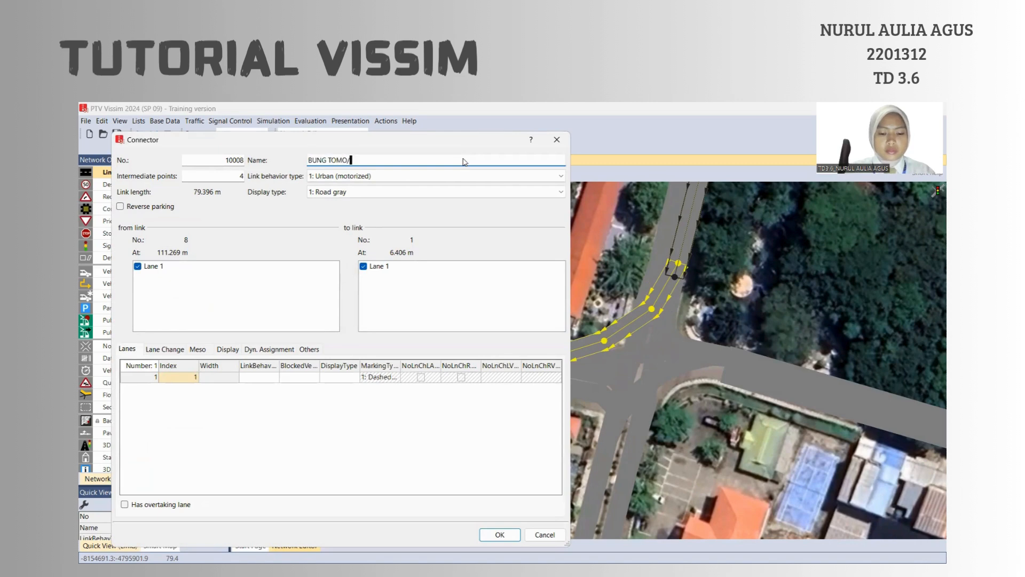
type("UTARA")
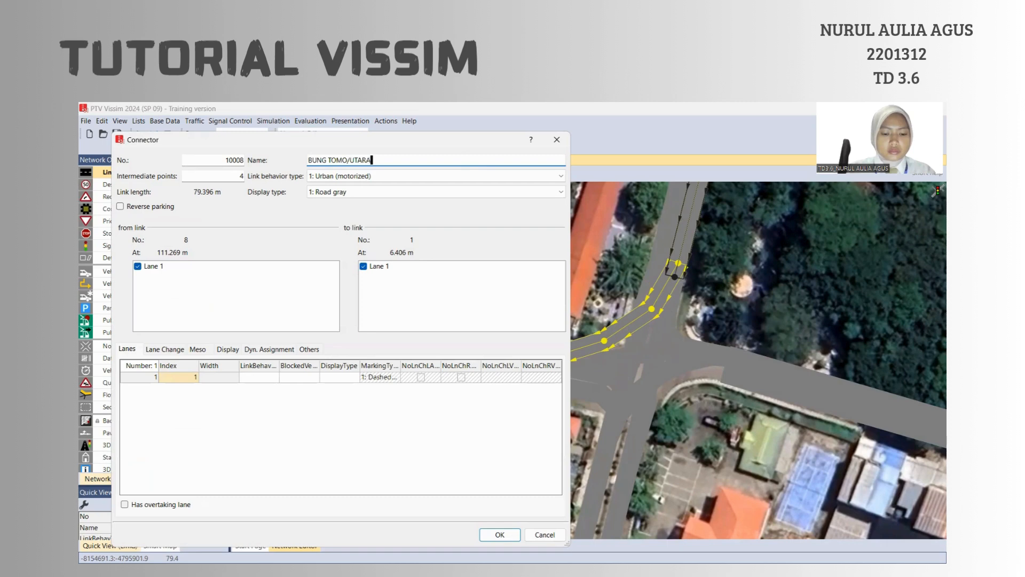
type(" KE BARAT")
key("Return")
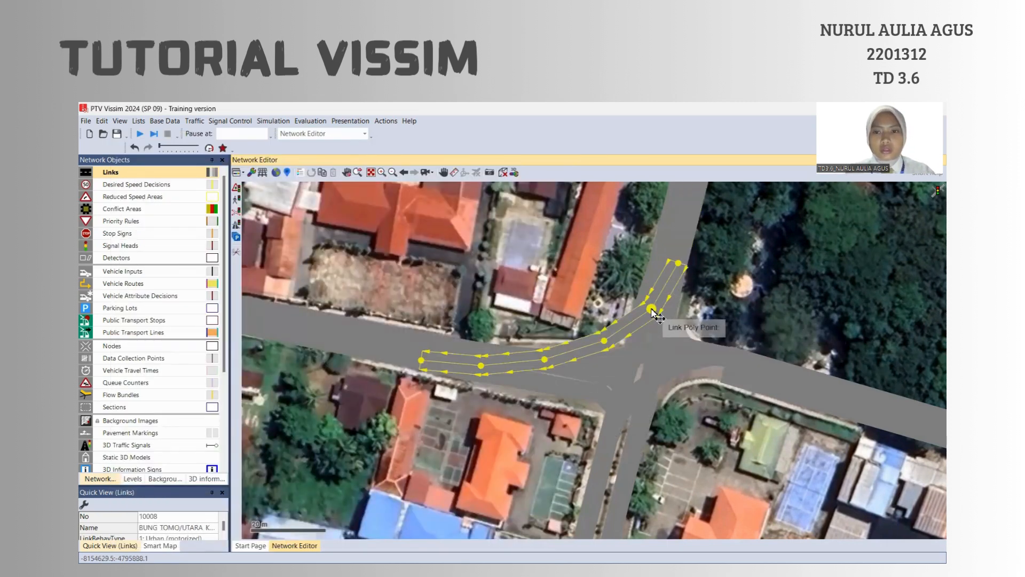
Move the intermediate points of the north-to-west connector so it crosses the junction centre and follows the westbound lane
left_click_drag(656, 319, 665, 332)
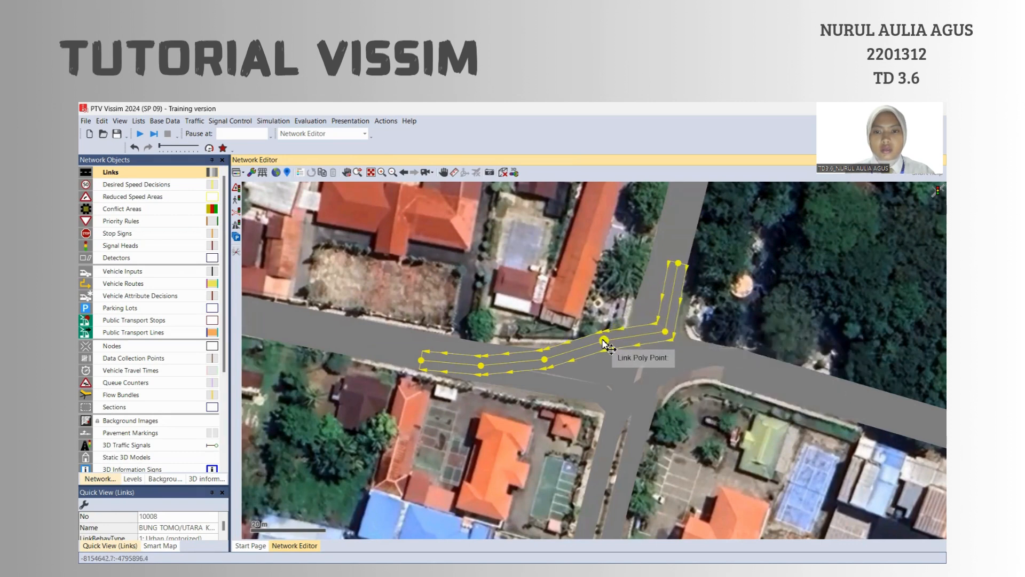
left_click_drag(605, 340, 647, 375)
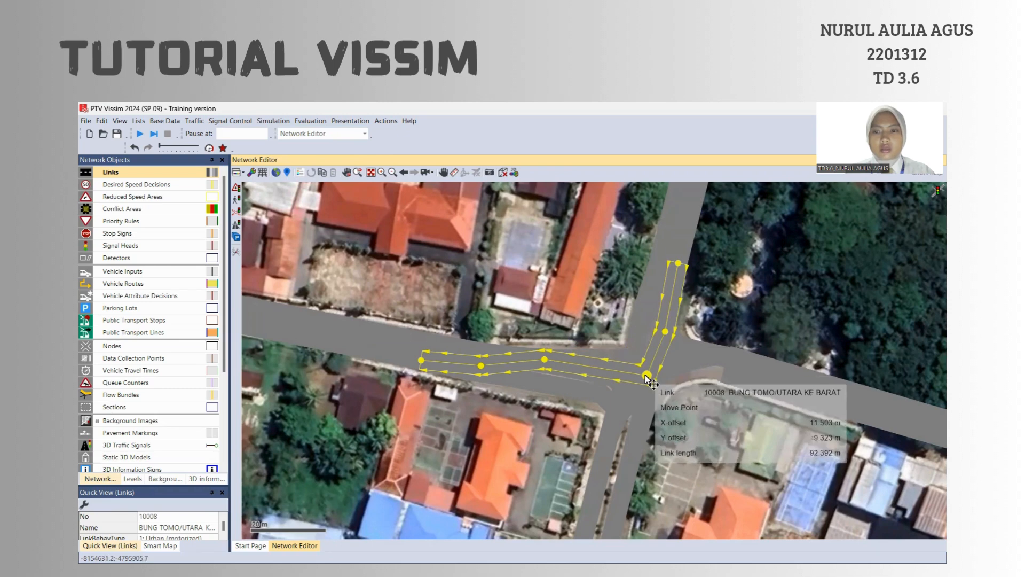
left_click_drag(544, 360, 554, 389)
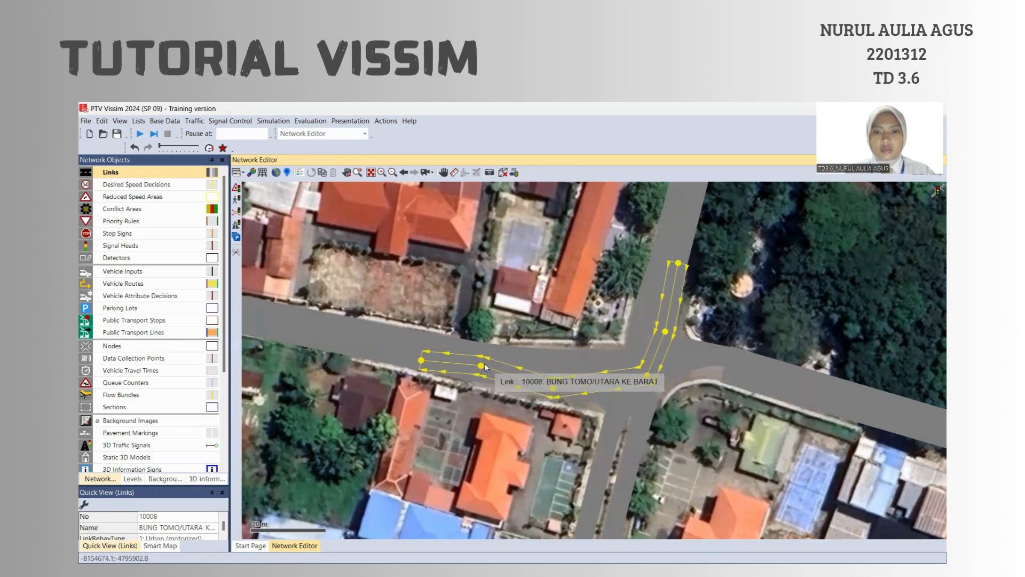
left_click_drag(482, 366, 487, 376)
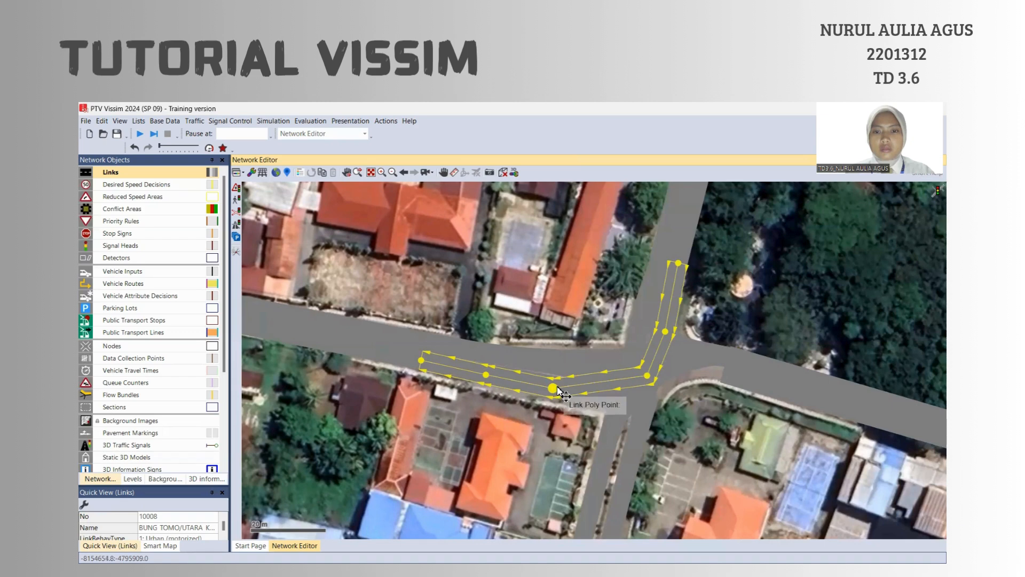
left_click_drag(554, 389, 563, 388)
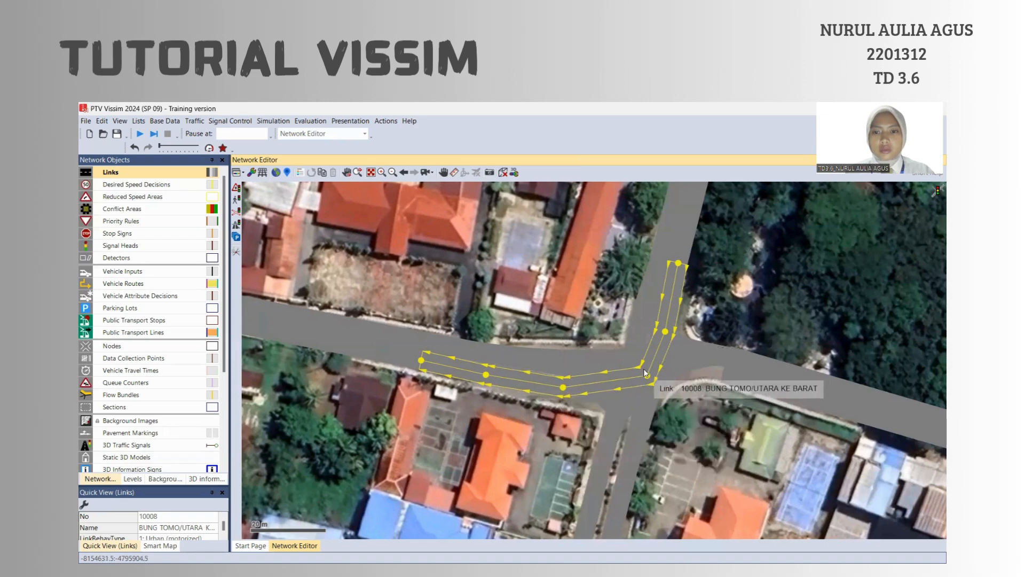
left_click_drag(648, 377, 641, 384)
Create a connector from the eastern approach link to the northbound exit link, named BHAYANGKARA II/TIMUR KE BARAT
left_click(733, 376)
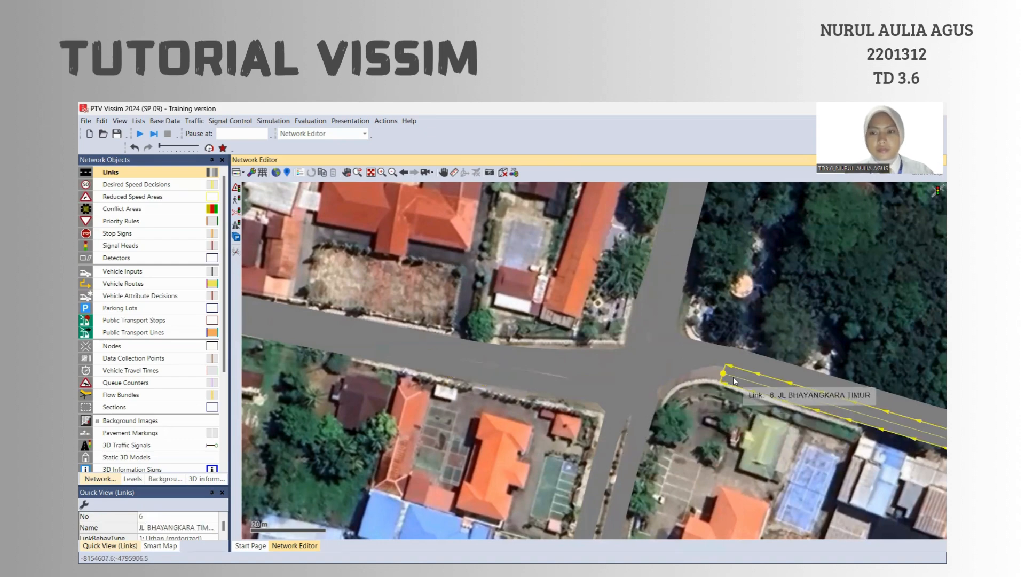
mouse_move(732, 377)
left_mouse_down()
mouse_move(647, 367)
mouse_move(641, 289)
mouse_move(656, 252)
mouse_move(689, 262)
left_mouse_up()
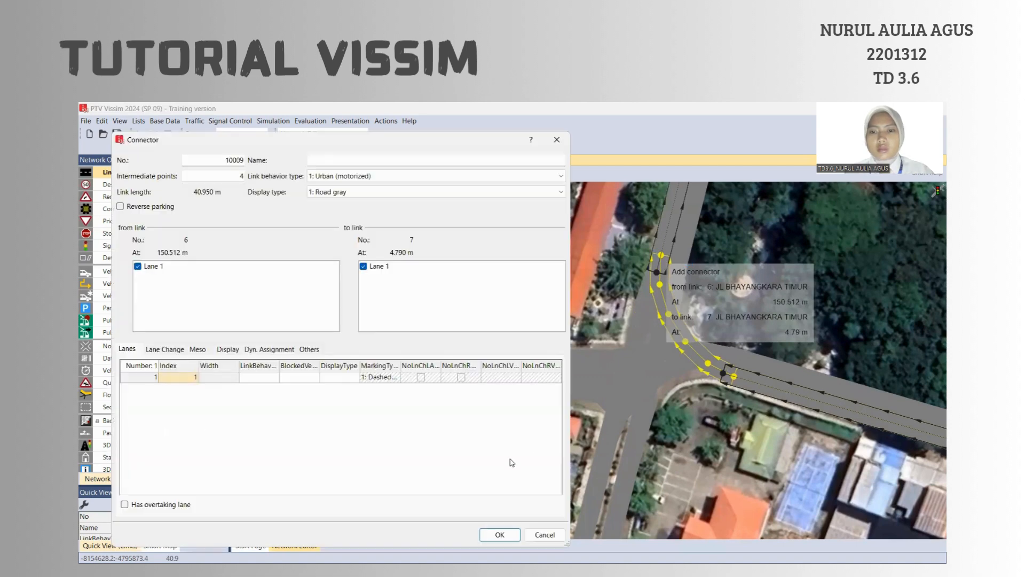
left_click(401, 160)
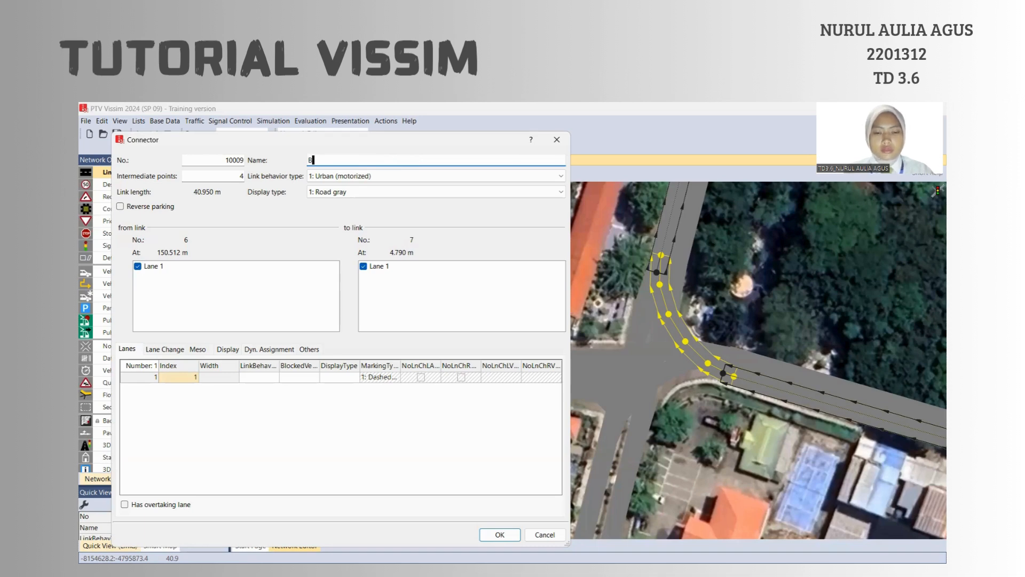
type("HAYANGKARA II/BAR")
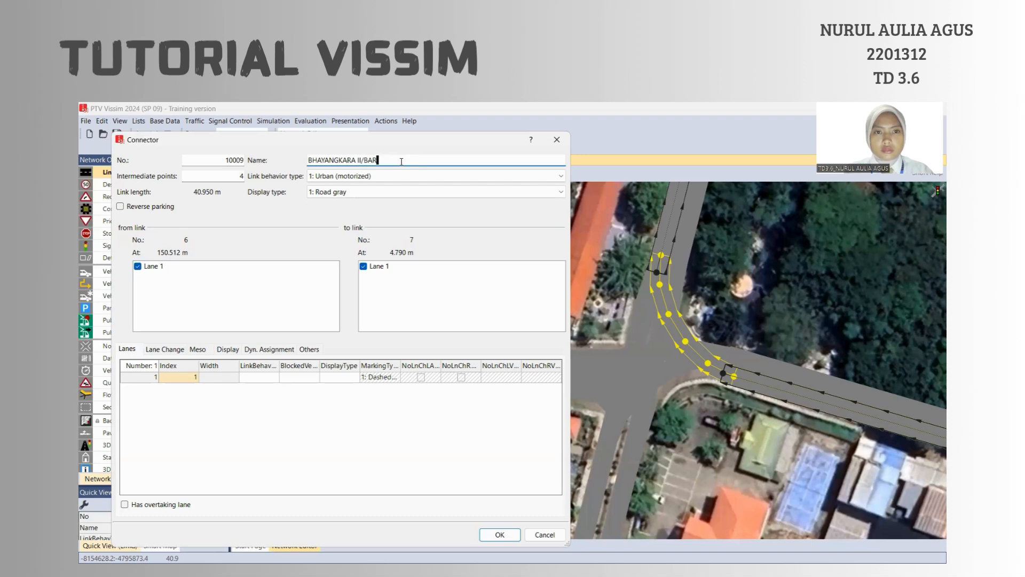
type("TI")
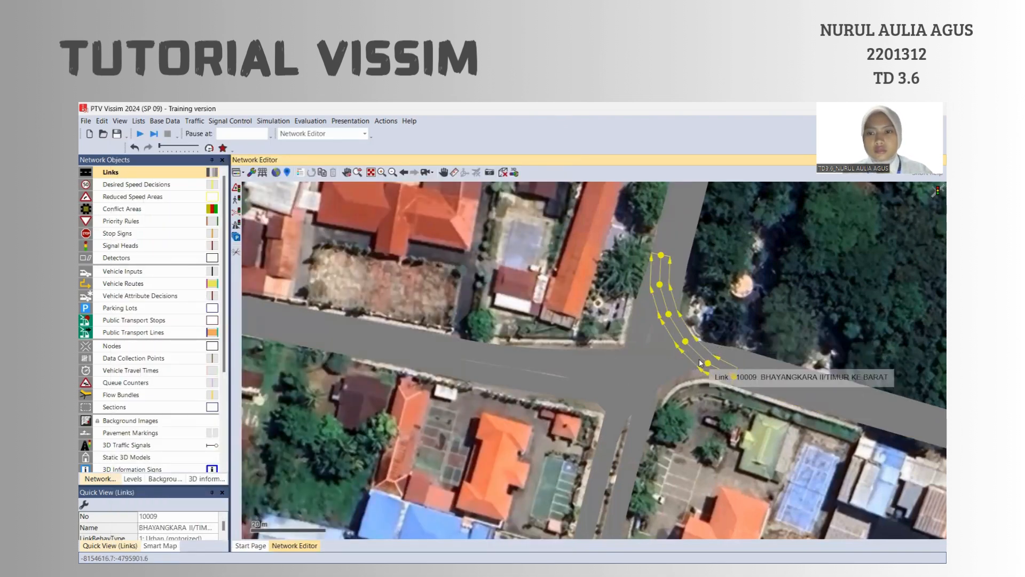
Move the intermediate points of the east-to-north connector so it enters the junction centre and bends up into the northbound lane
left_click_drag(706, 364, 660, 357)
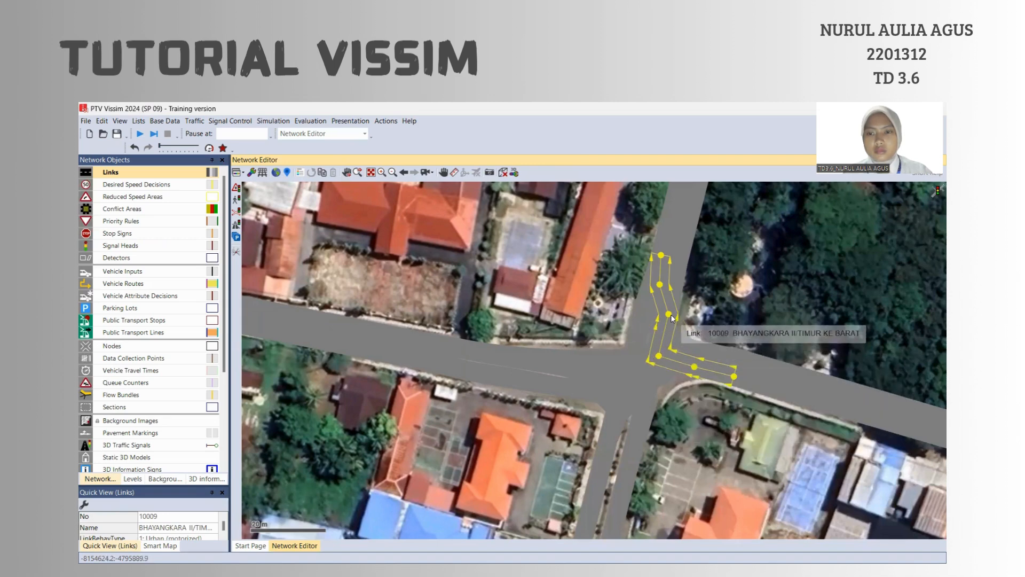
left_click_drag(645, 321, 640, 325)
left_click_drag(660, 287, 647, 295)
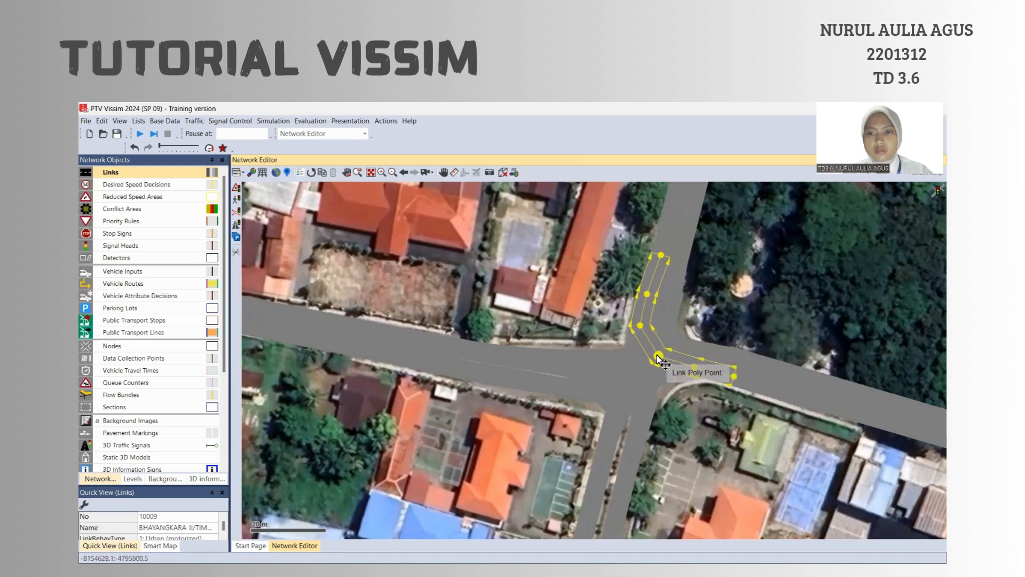
left_click_drag(656, 357, 639, 336)
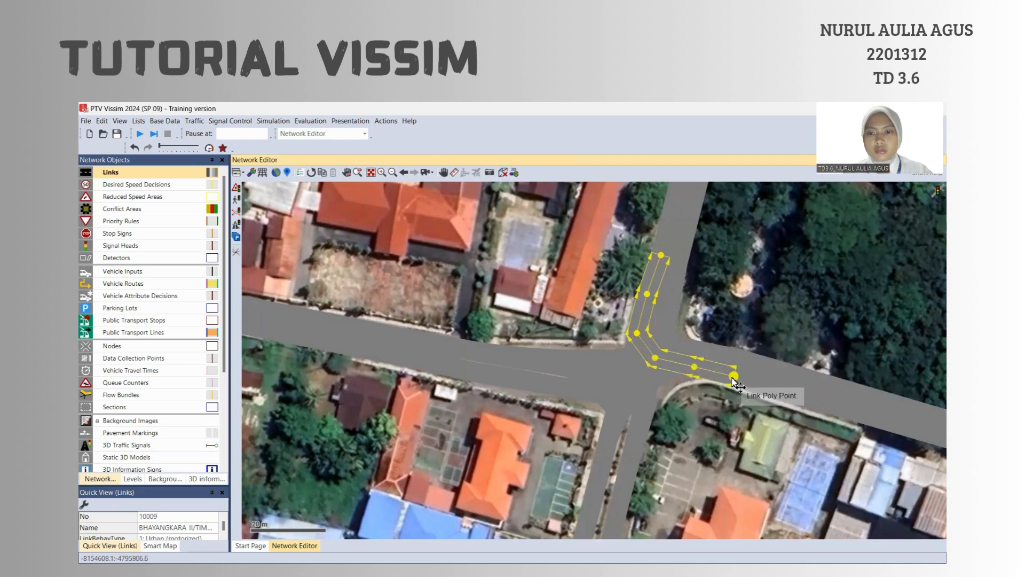
Create a connector from the eastern approach link to the southbound exit link, named BHAYANGKARA II/TIMUR KE SELATAN
left_click(739, 381)
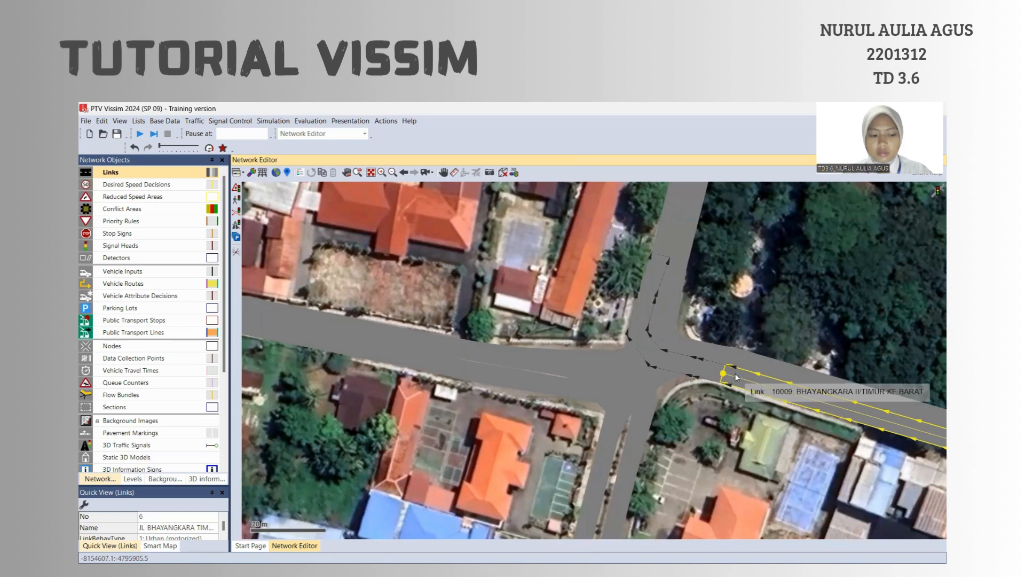
mouse_move(736, 377)
left_mouse_down()
mouse_move(642, 426)
mouse_move(630, 455)
left_mouse_up()
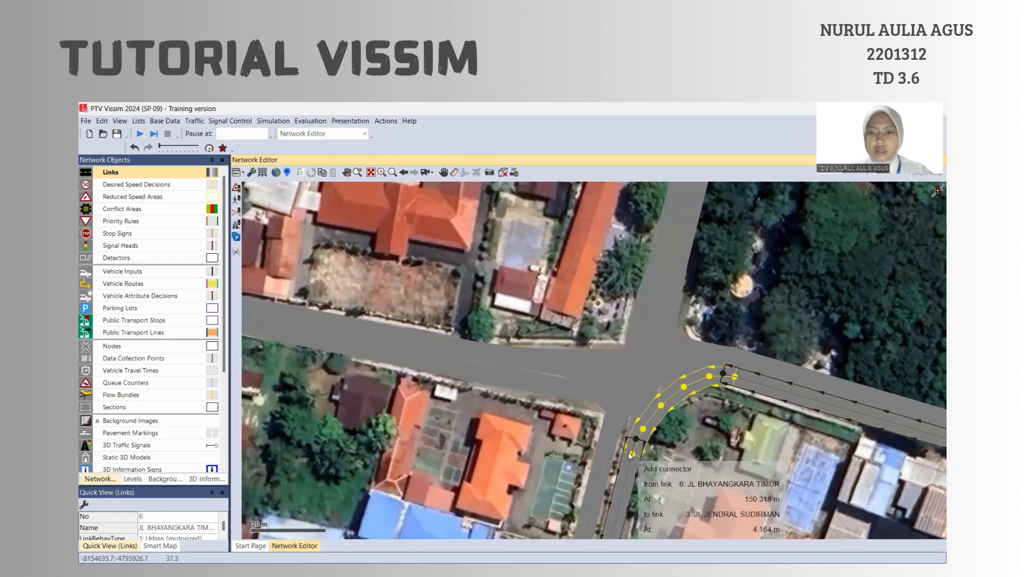
left_click_drag(629, 452, 629, 452)
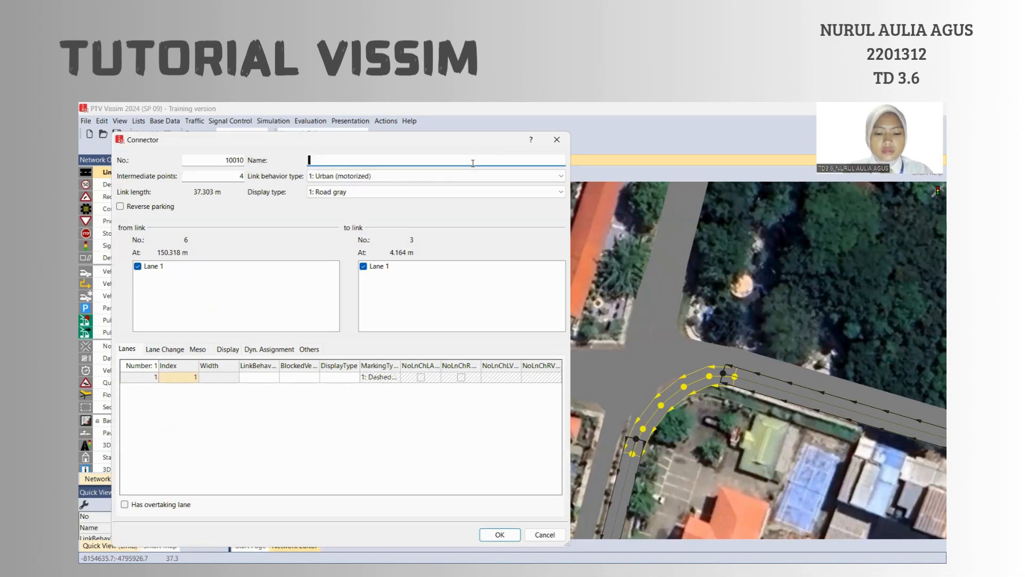
type("BHA")
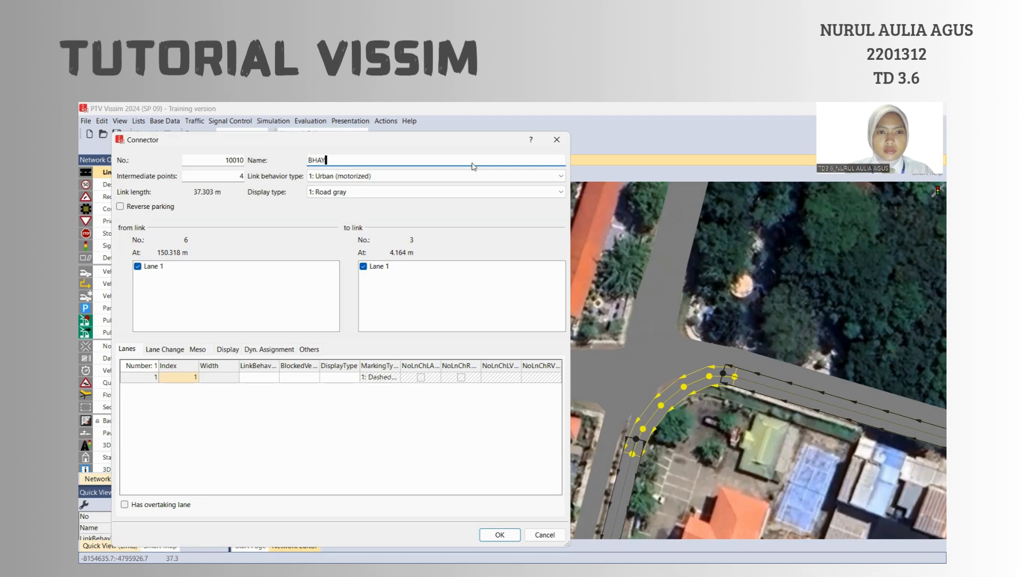
type("Y")
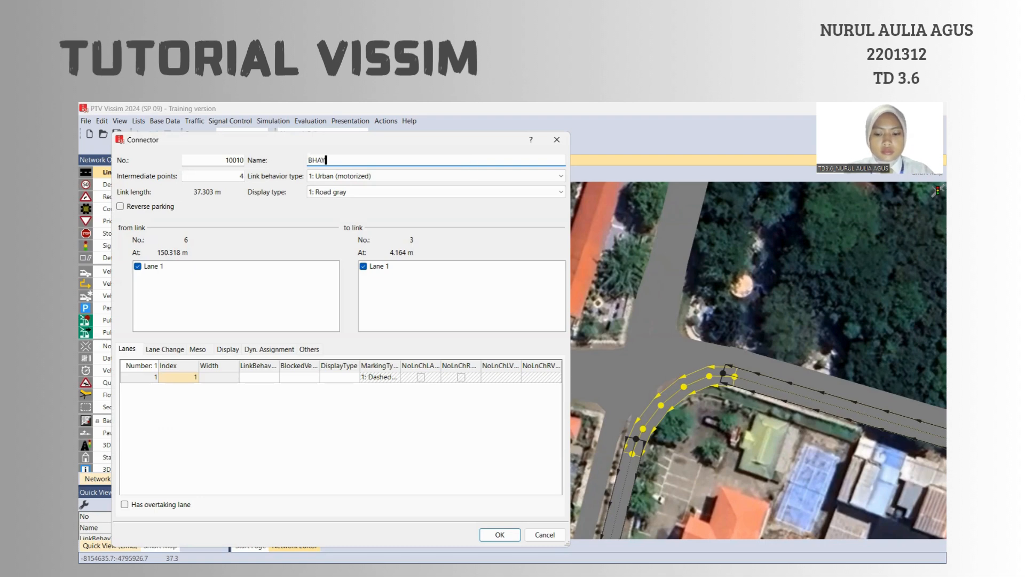
type("ANGKARA II")
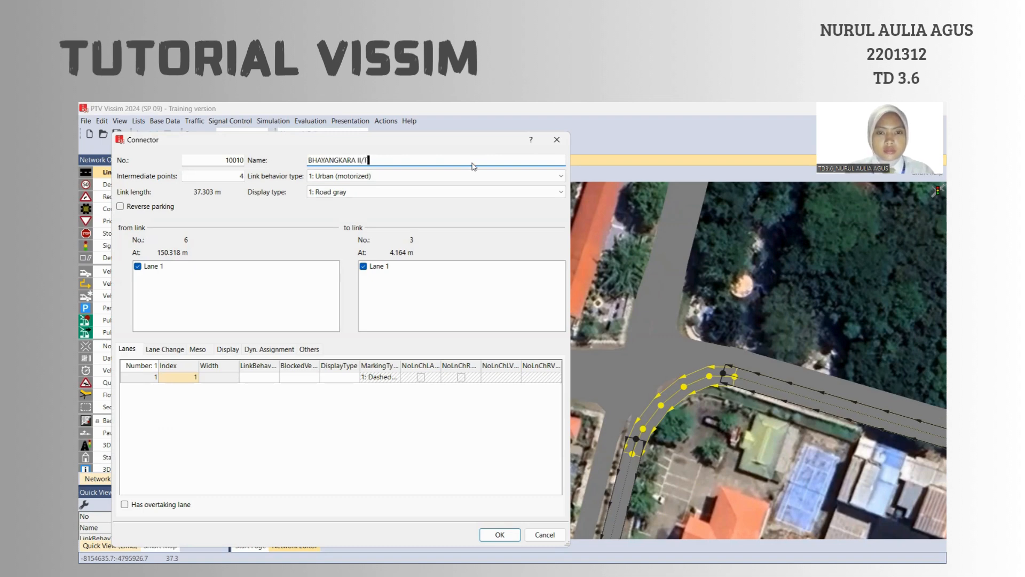
type("/T")
key("Return")
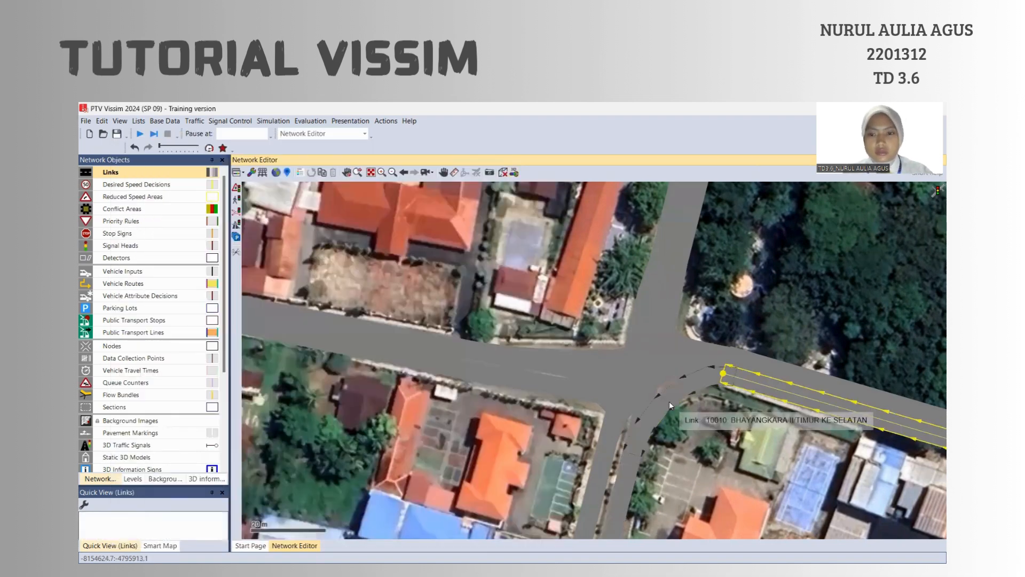
Move the intermediate points of the east-to-south connector to round the junction corner on the road, undoing the shift of the whole connector
left_click(669, 402)
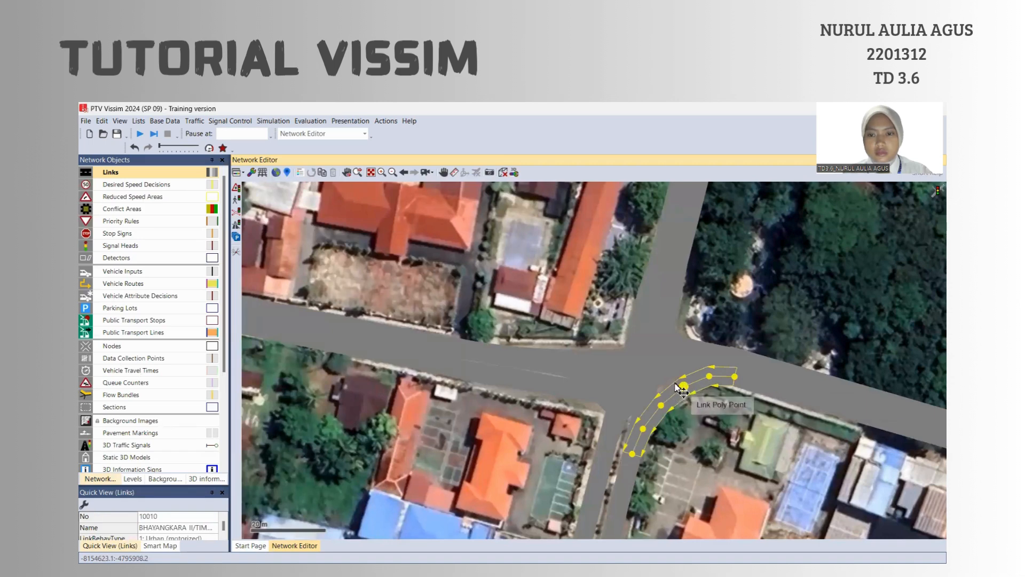
left_click_drag(682, 387, 635, 430)
left_click_drag(710, 378, 644, 403)
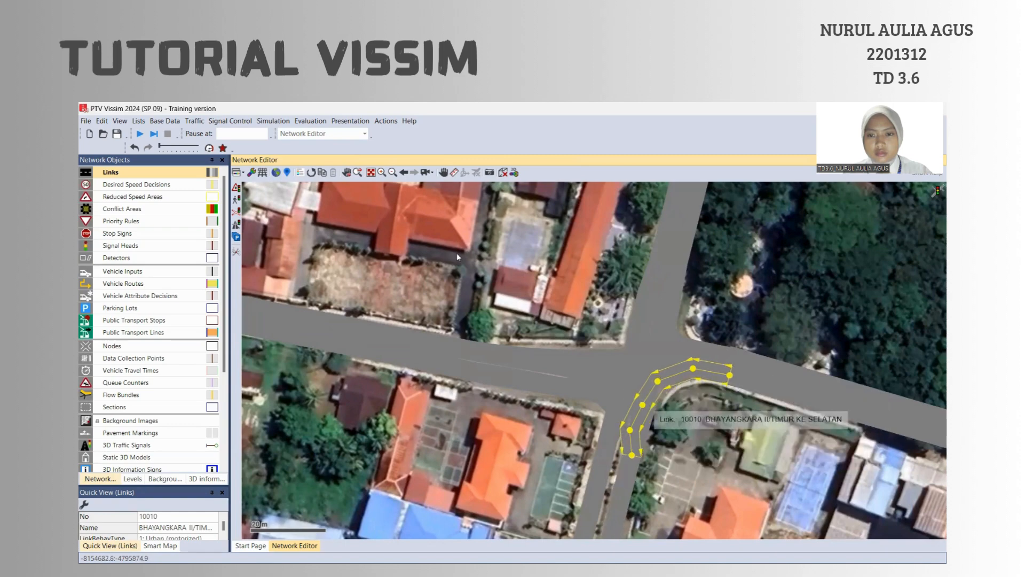
left_click(135, 148)
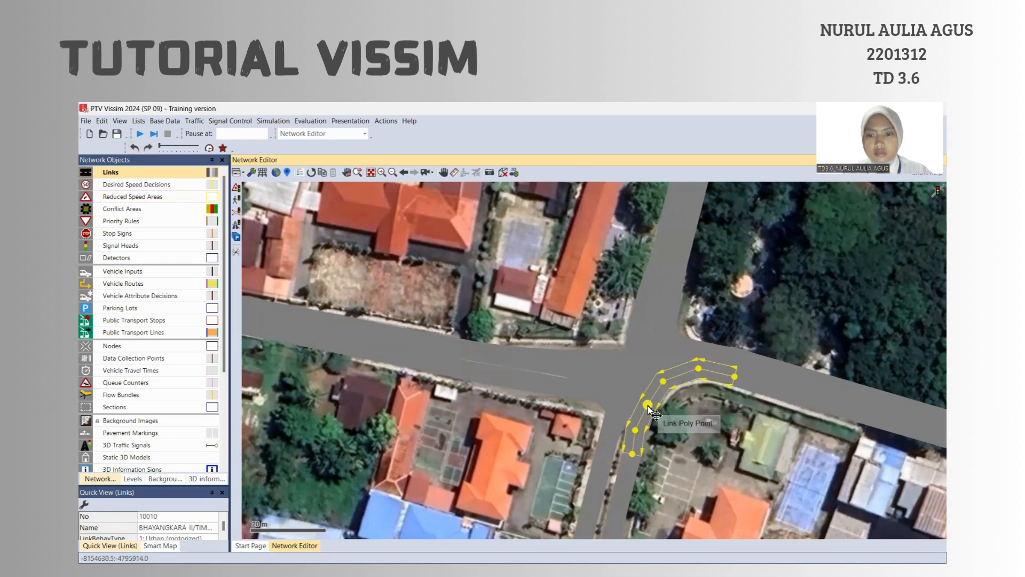
left_click_drag(648, 406, 644, 406)
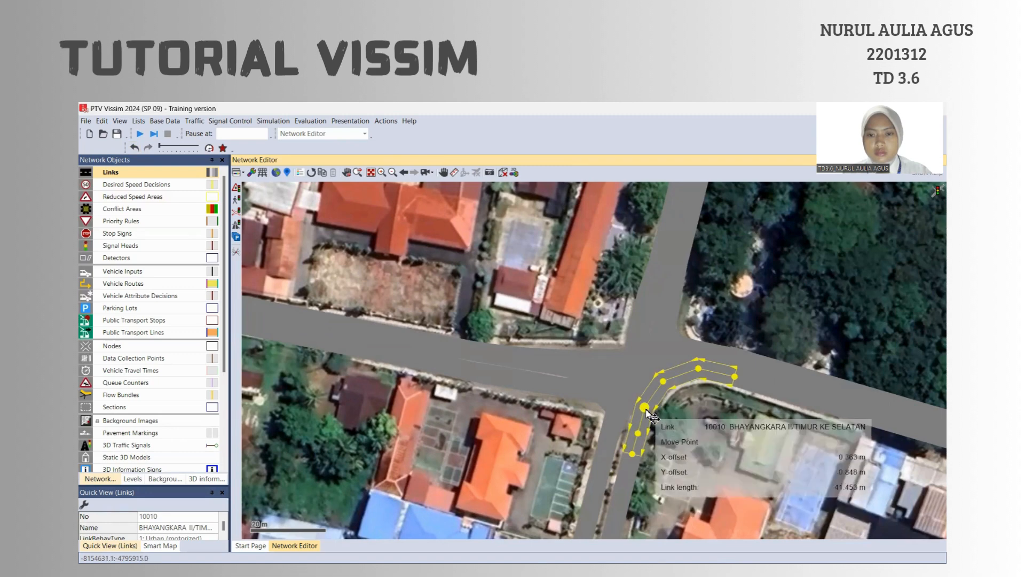
Create a connector from the eastern approach link straight across to the westbound exit link, named BHAYANGKARA II/TIMUR KE BARAT
left_click(751, 380)
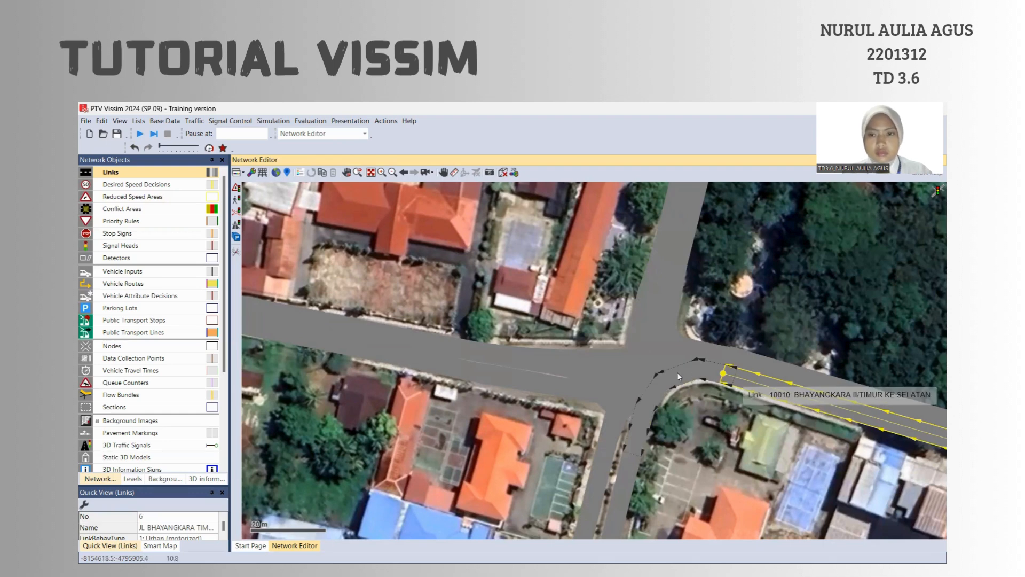
left_click_drag(729, 374, 424, 368)
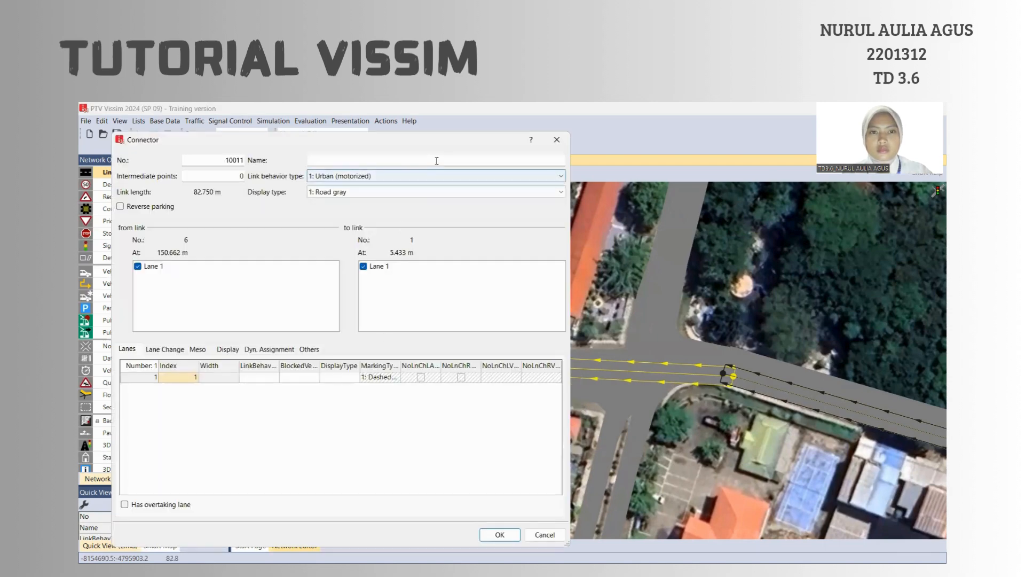
left_click(436, 160)
type("BHAYANGKARA II/TIMUR KE BARAT")
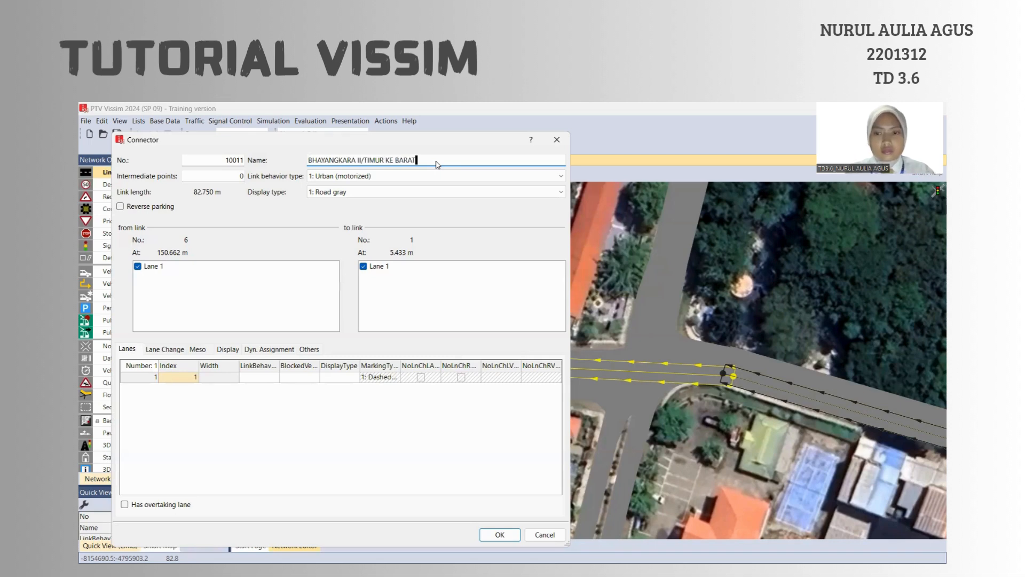
key("Return")
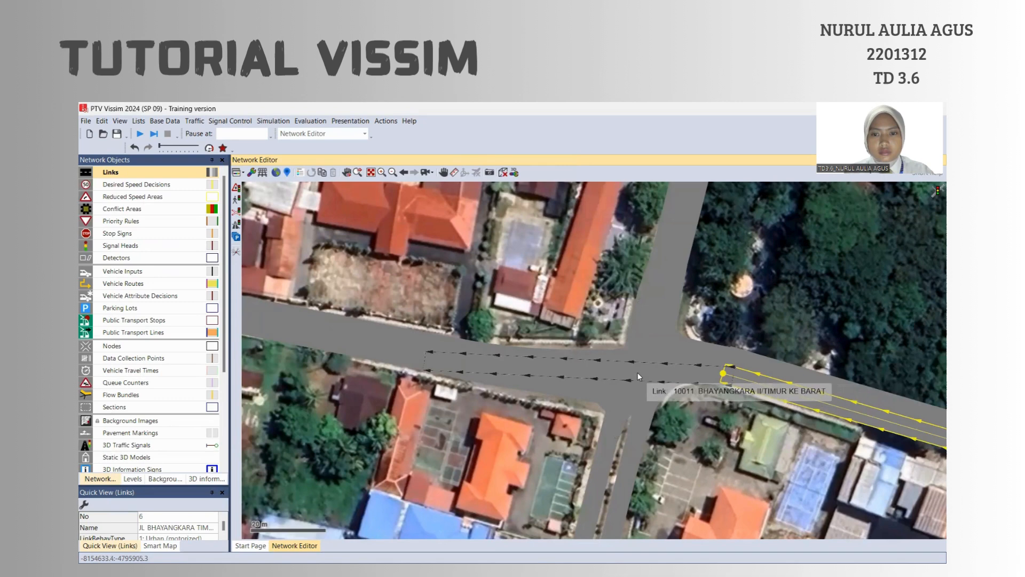
Switch the network to wireframe display and generate a spline with 3 intermediate points per segment on the east-to-west connector
left_click(640, 372)
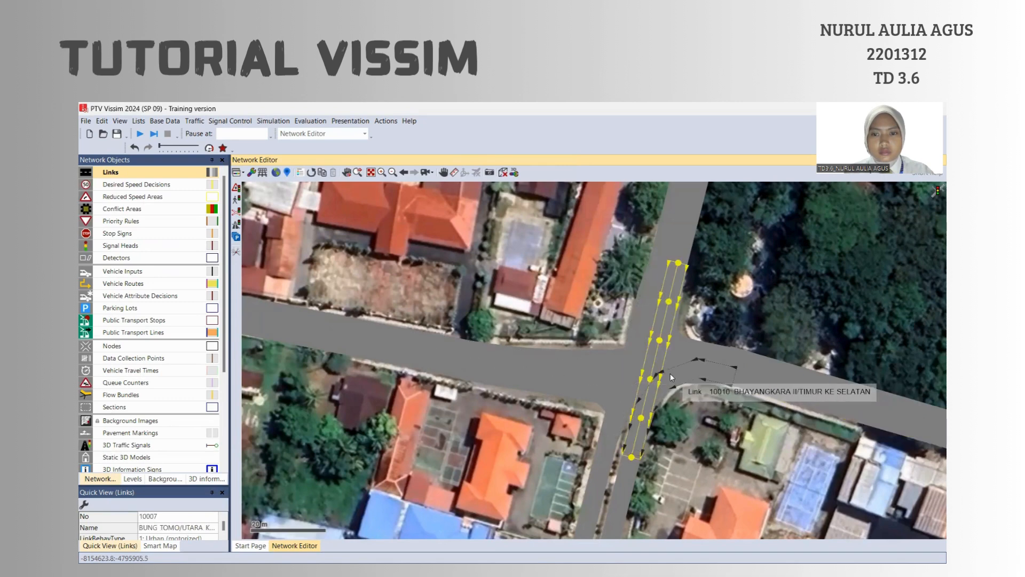
left_click(262, 172)
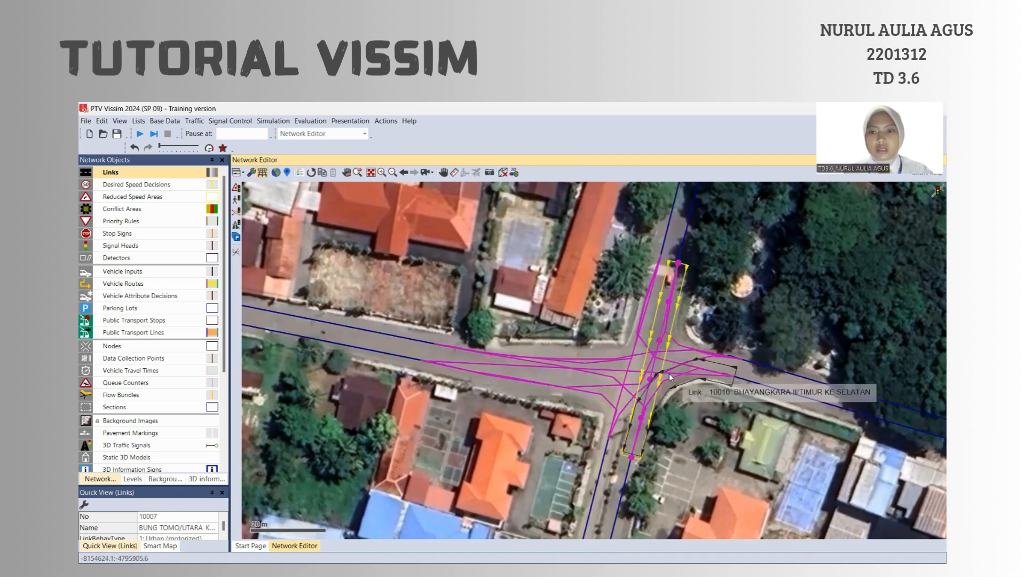
left_click(427, 361)
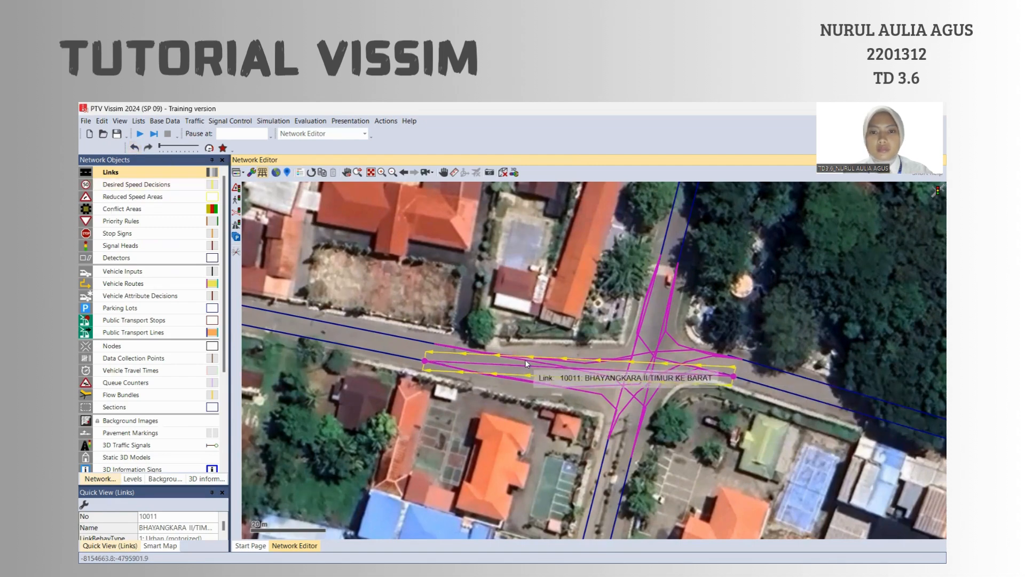
right_click(520, 337)
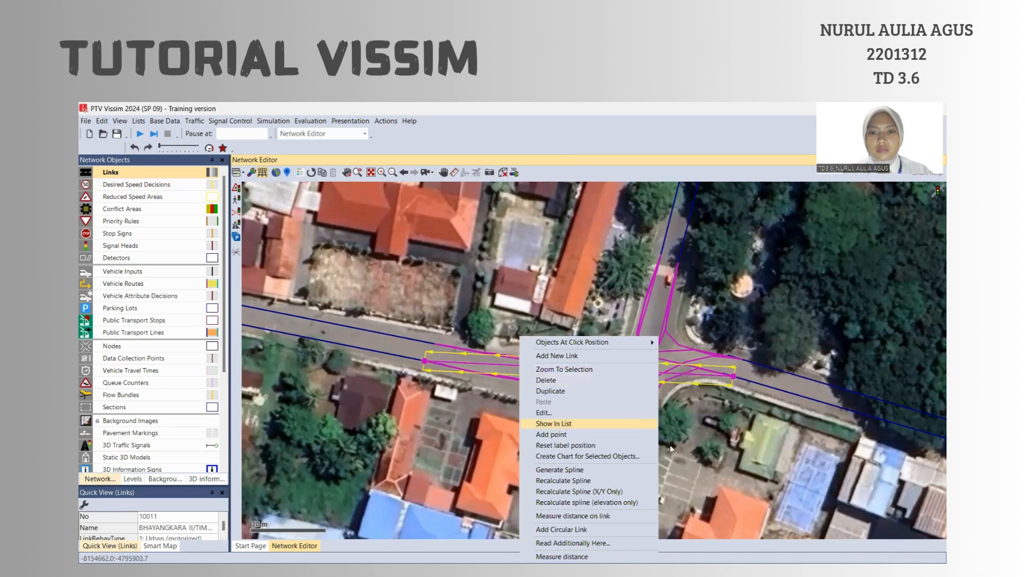
left_click(645, 469)
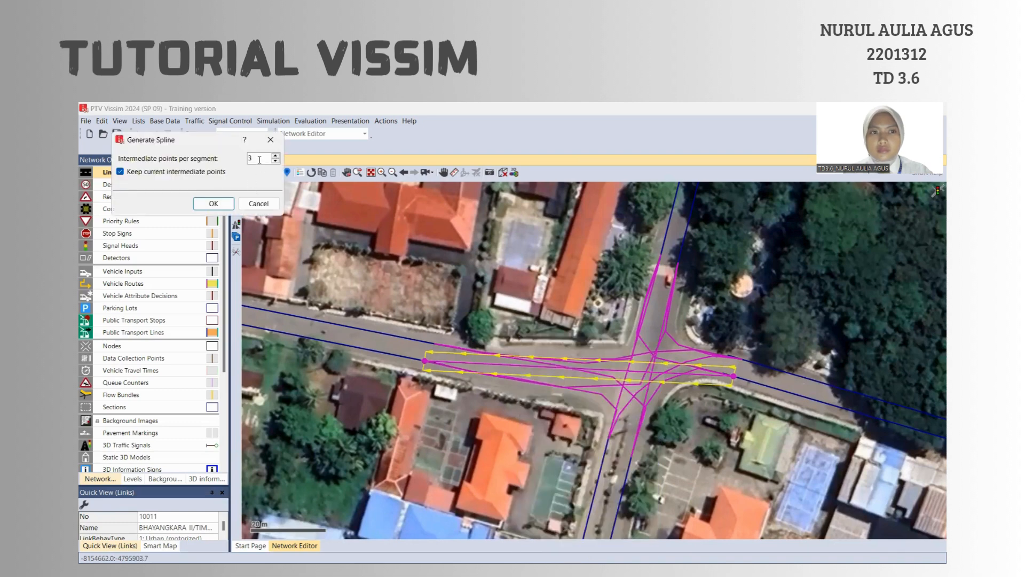
left_click(213, 202)
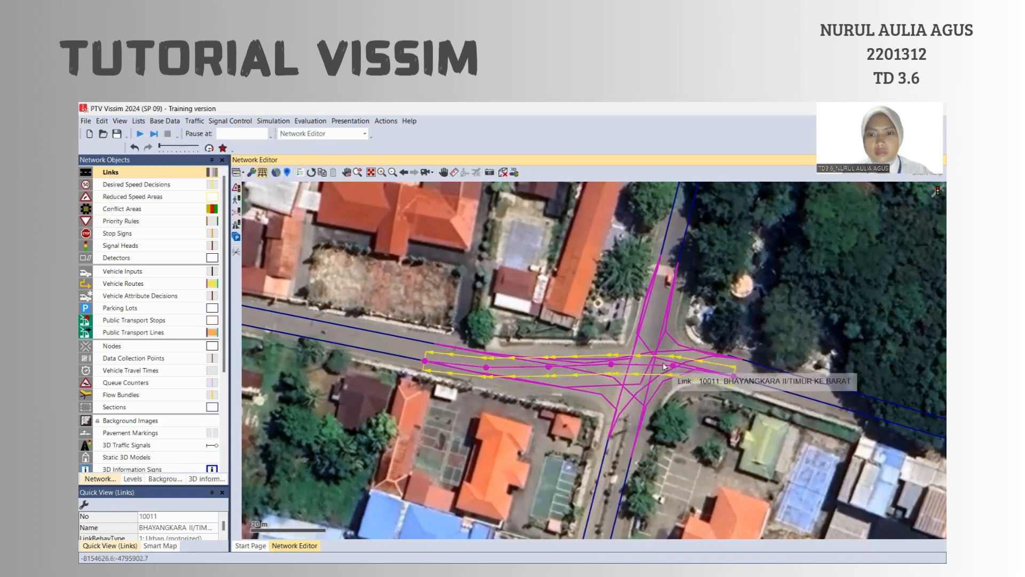
Add a point to the east-to-west connector and move its intermediate points so it follows the westbound lane through the junction
left_click_drag(673, 366, 687, 373)
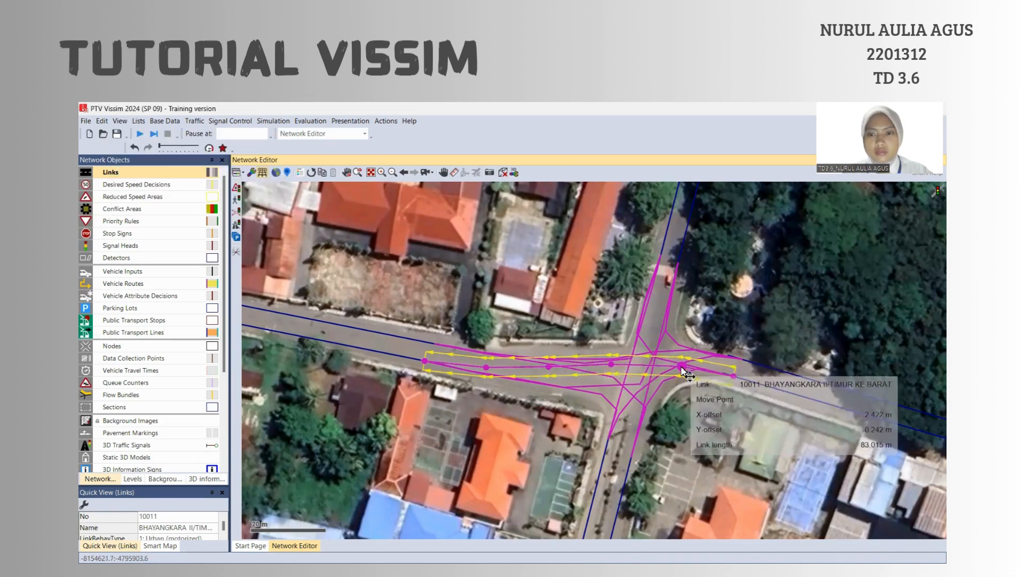
right_click(632, 369)
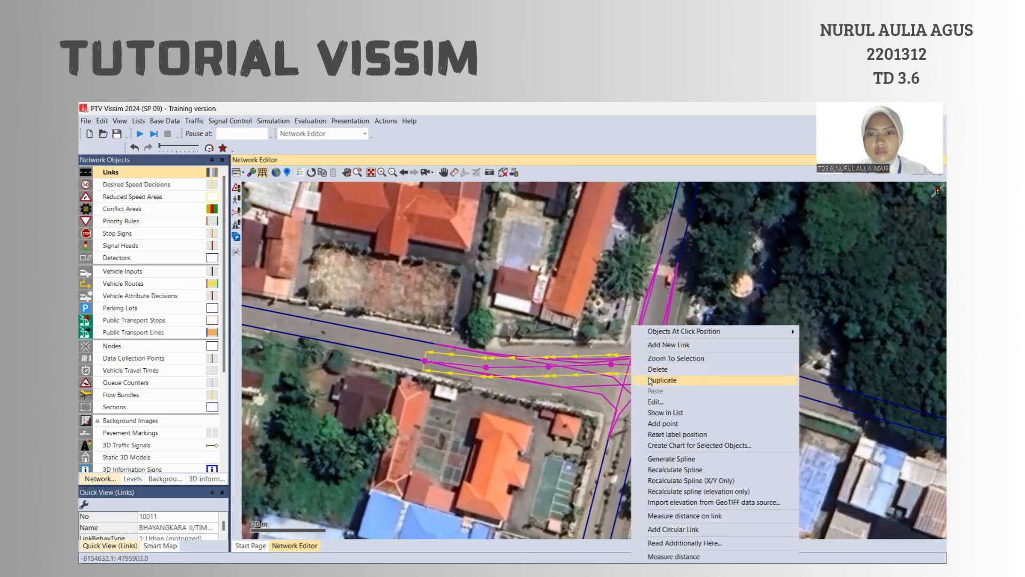
left_click(670, 424)
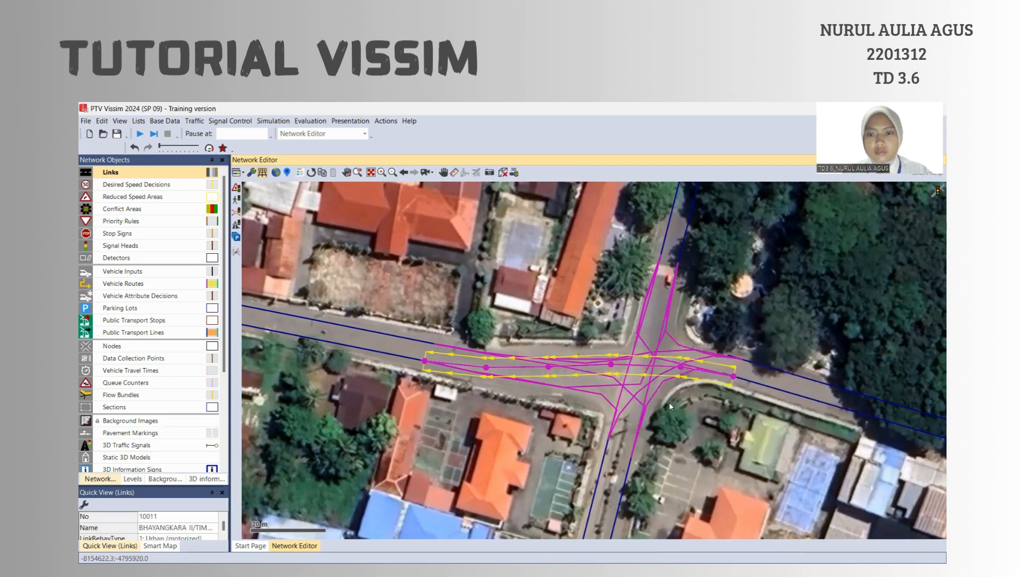
left_click_drag(638, 370, 480, 372)
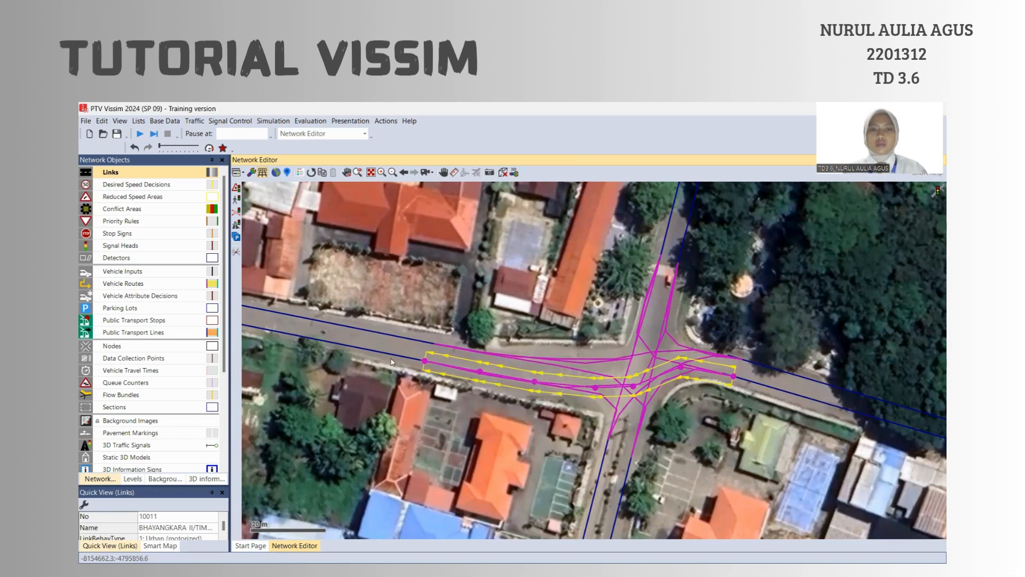
left_click(599, 255)
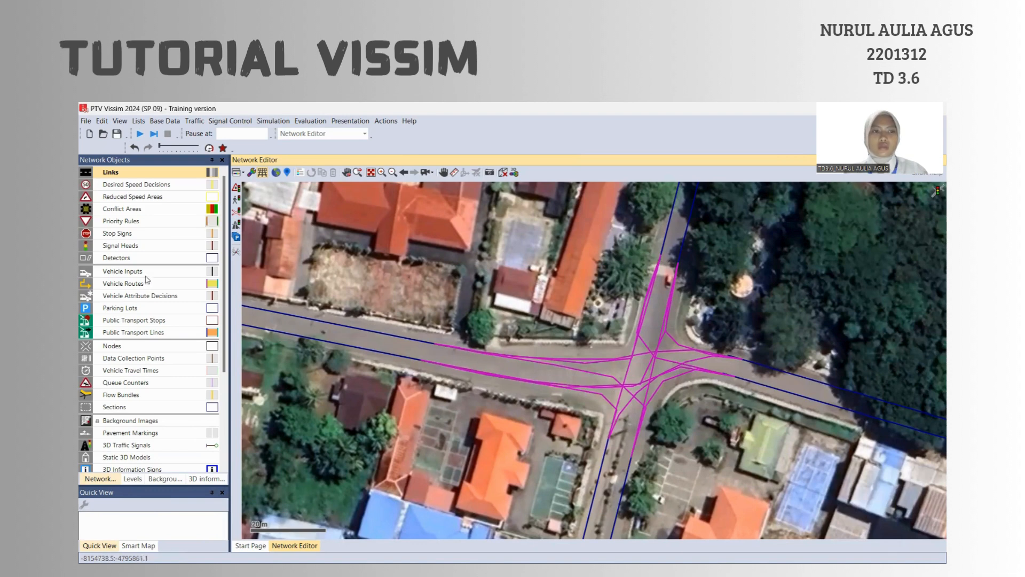
right_click(527, 267)
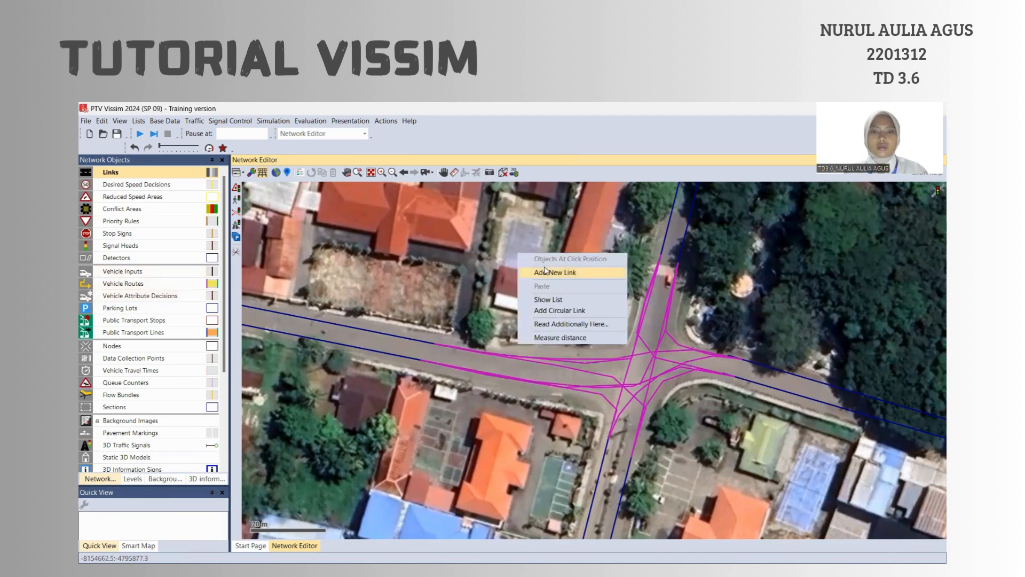
left_click(158, 276)
left_click(159, 276)
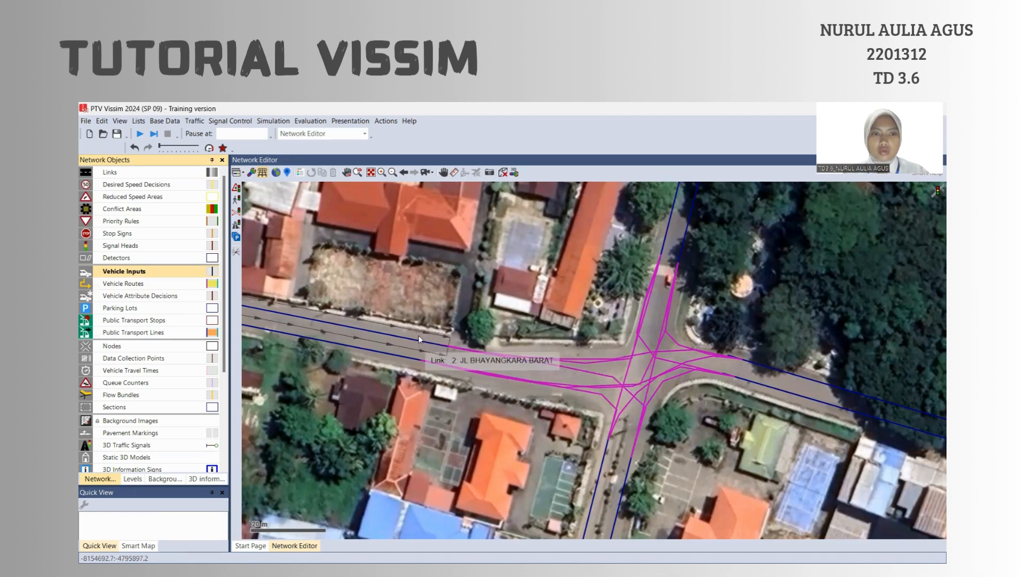
left_click_drag(423, 294, 817, 462)
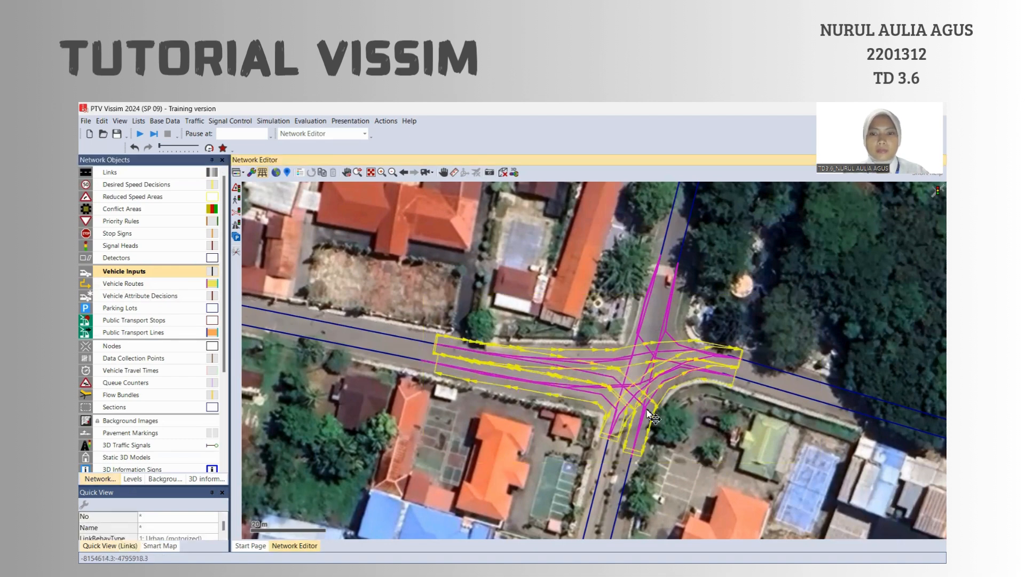
left_click(110, 172)
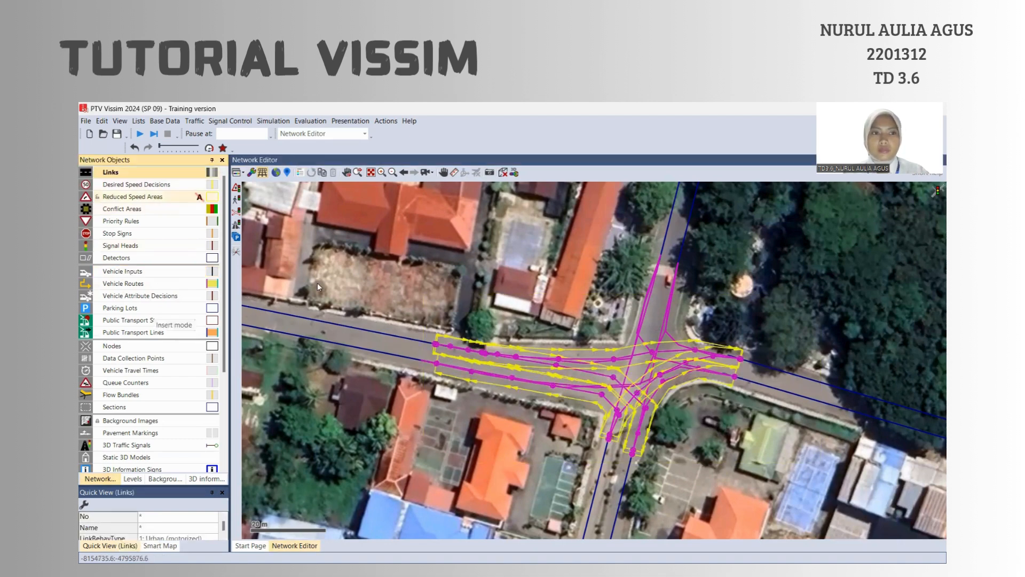
left_click(473, 309)
left_click_drag(385, 267, 912, 514)
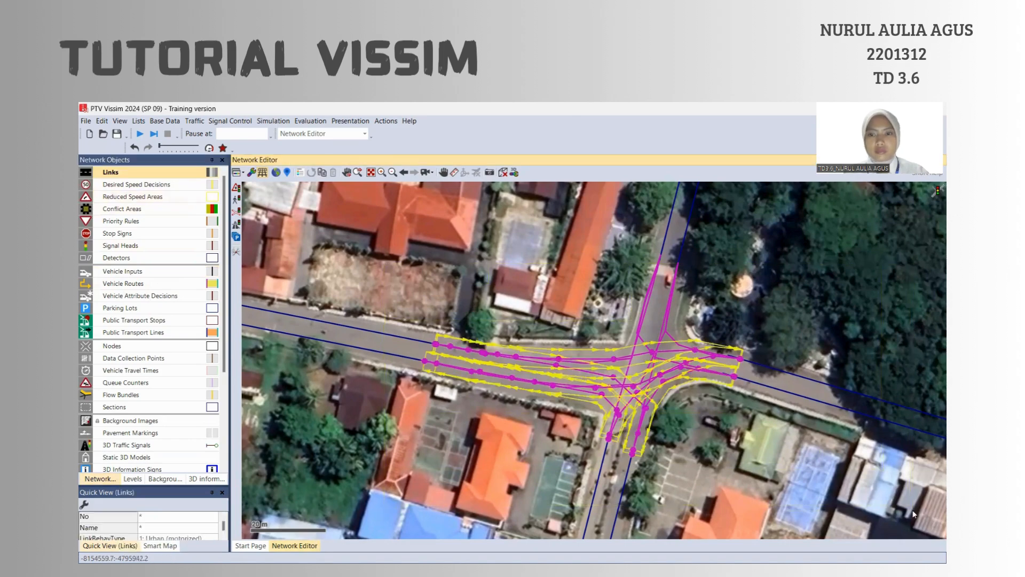
Open the list of links and check the numbers and names of all links and connectors, then close it
right_click(694, 433)
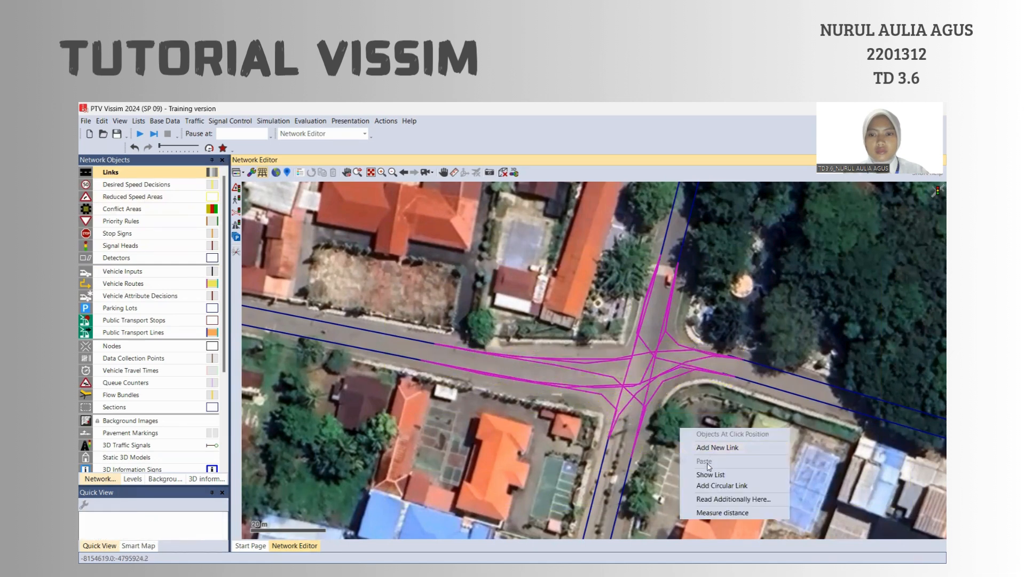
left_click(710, 474)
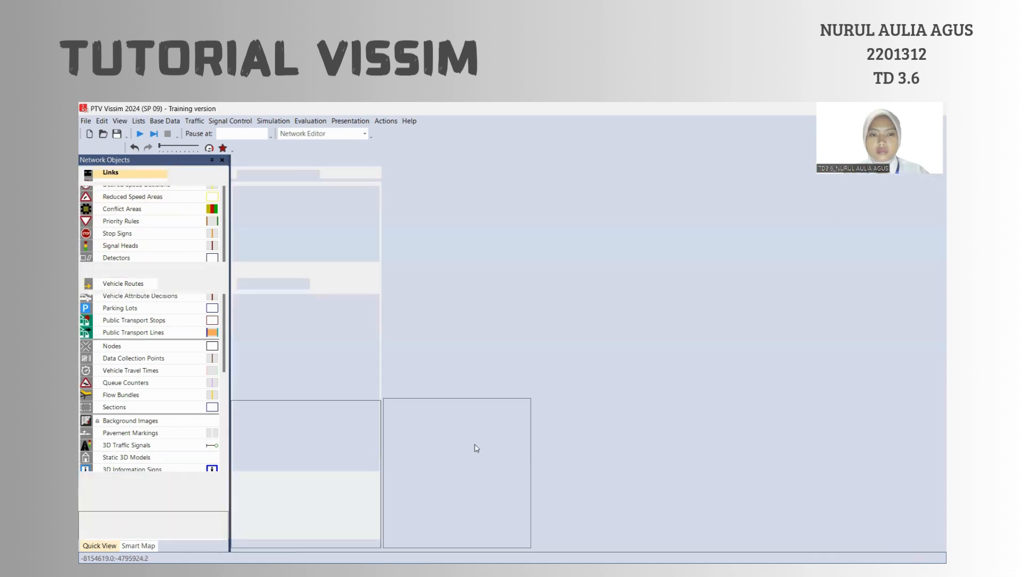
scroll(396, 486, "down", 4)
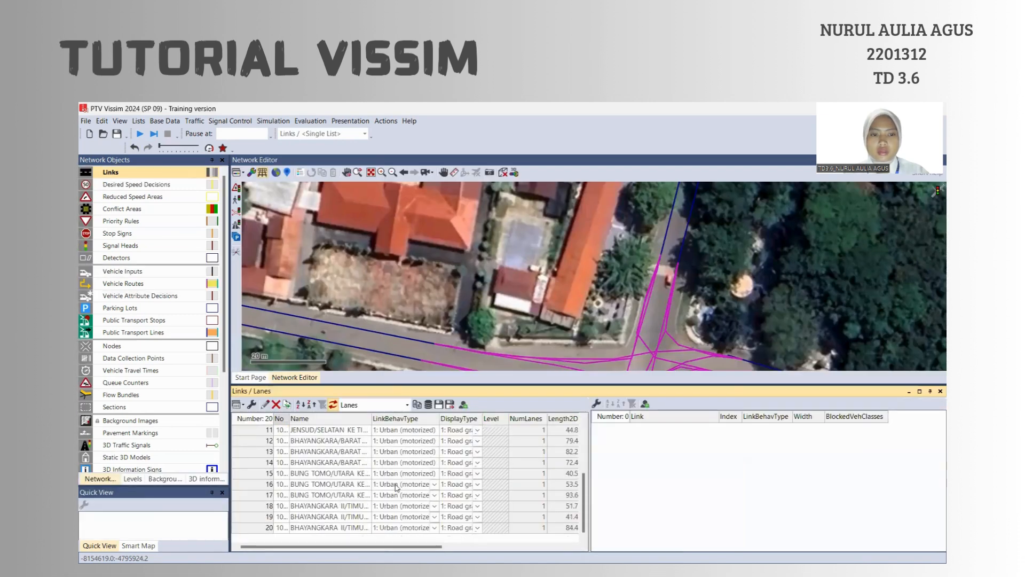
scroll(397, 484, "up", 4)
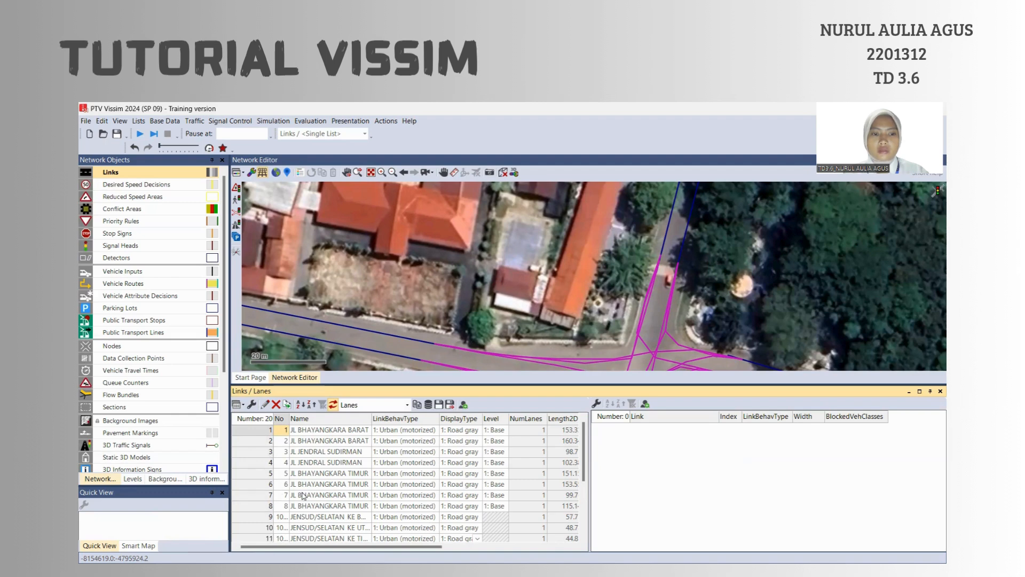
scroll(303, 496, "down", 1)
scroll(301, 500, "down", 3)
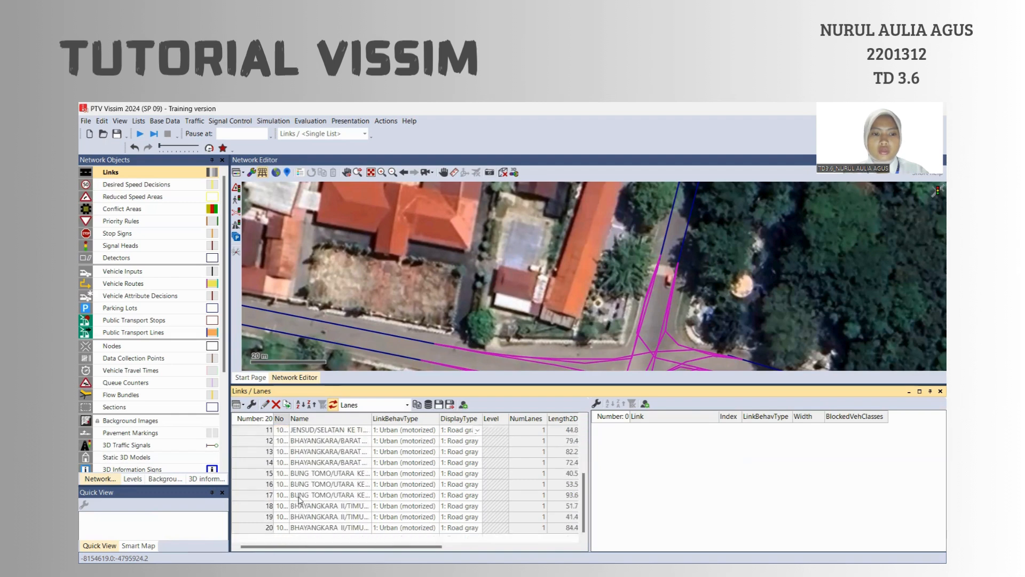
scroll(294, 477, "up", 1)
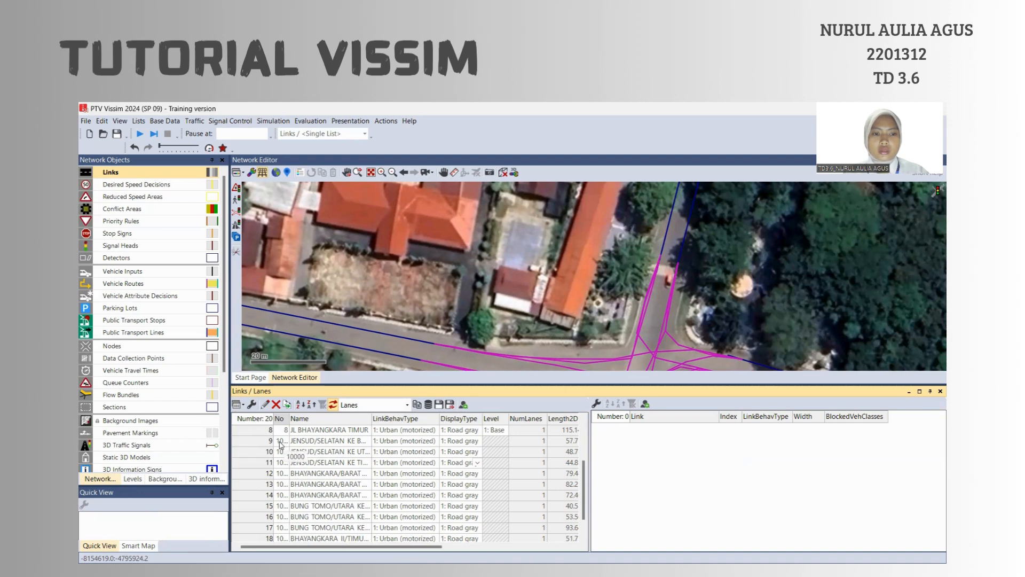
scroll(275, 457, "down", 1)
scroll(258, 504, "up", 2)
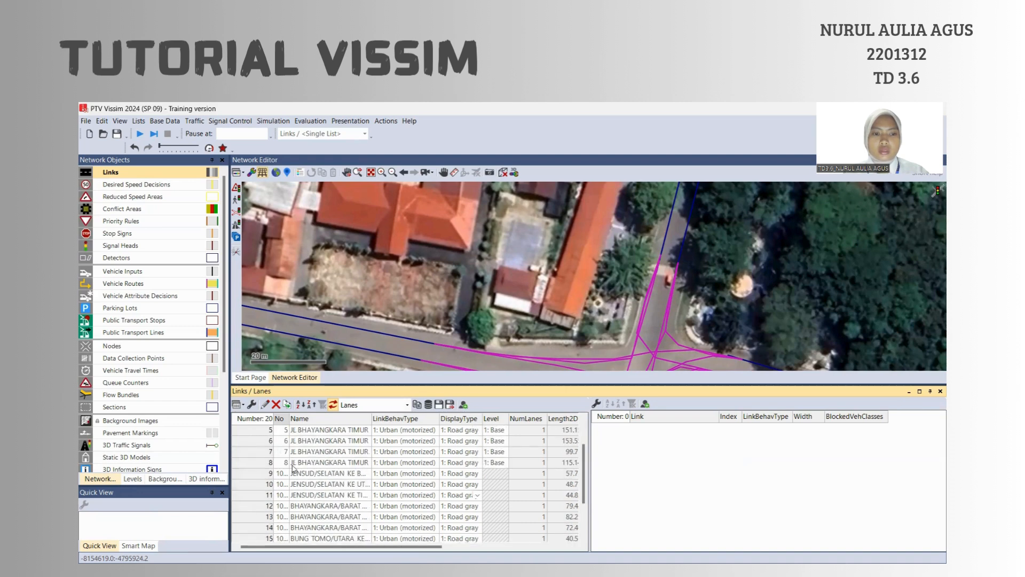
left_click(932, 392)
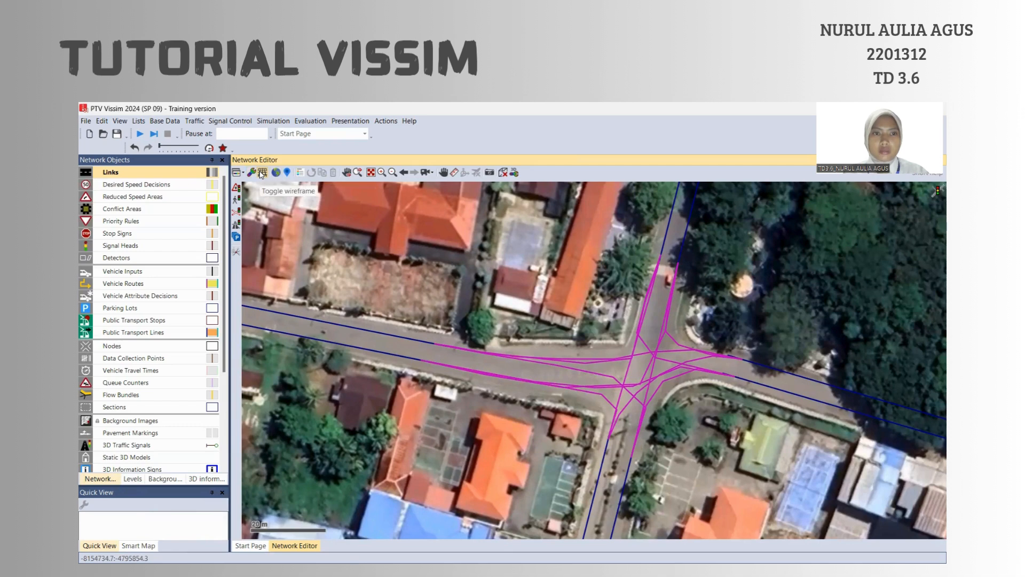
Turn off the wireframe display and make vehicle inputs the active network object type
left_click(262, 172)
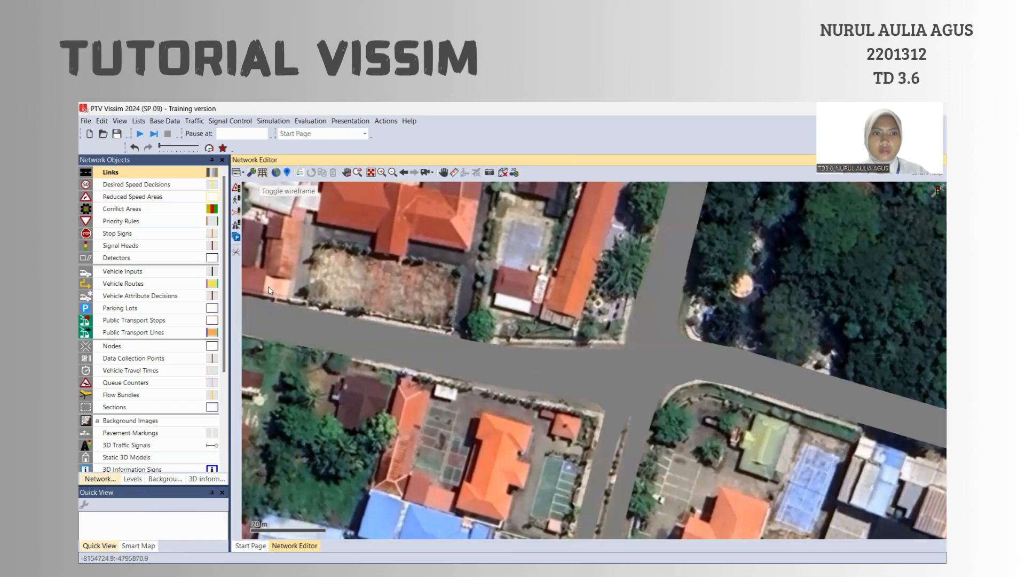
left_click(158, 271)
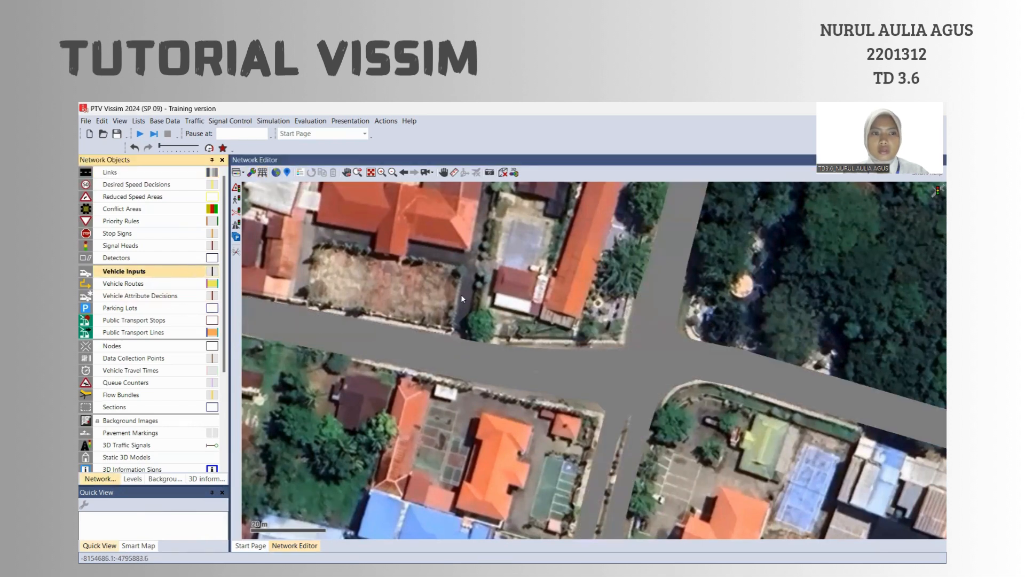
right_click(565, 321)
left_click(525, 404)
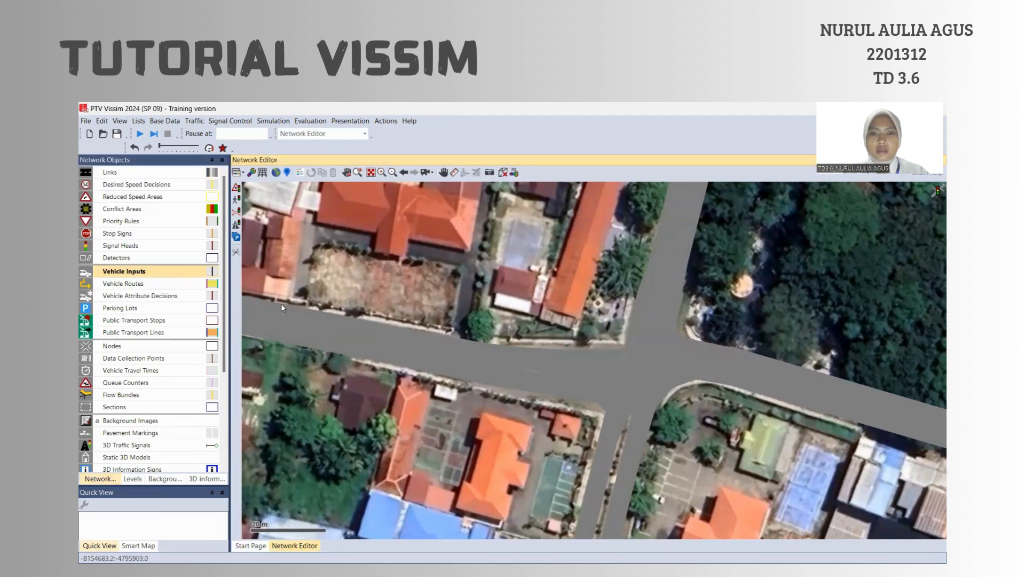
left_click(149, 274)
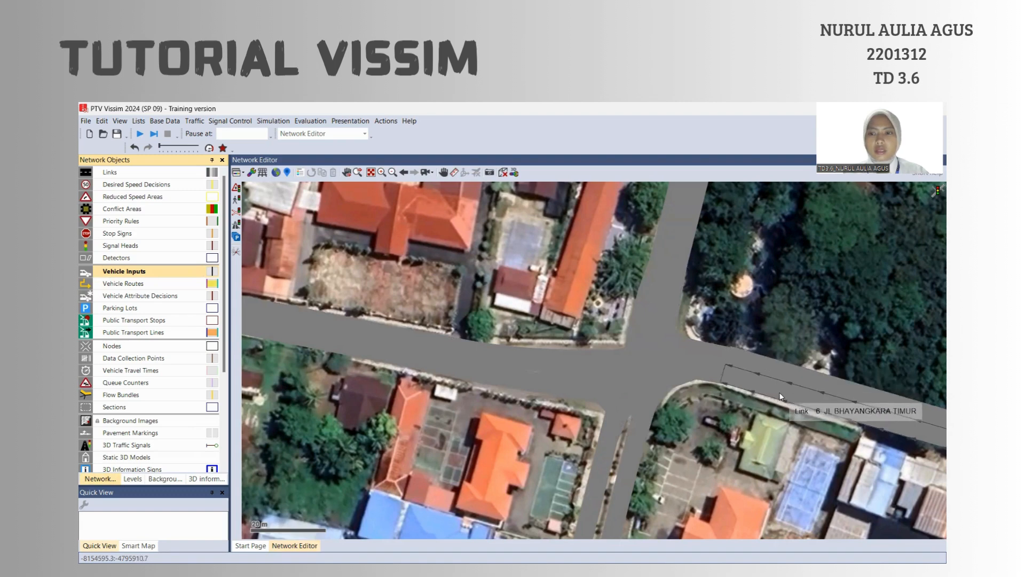
Add a vehicle input on the southern approach link JL JENDRAL SUDIRMAN with a volume of 600
left_click(597, 447)
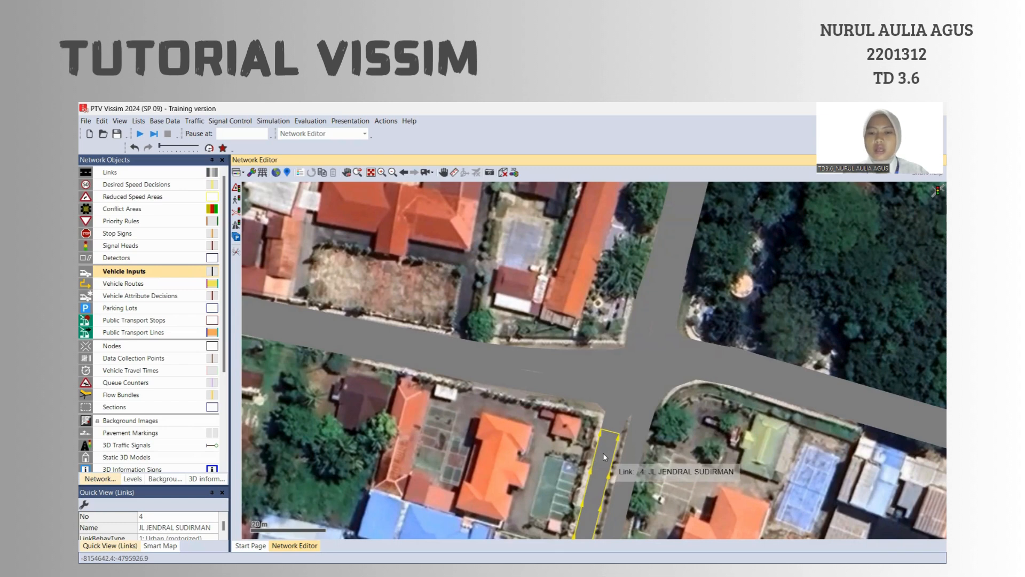
right_click(604, 453)
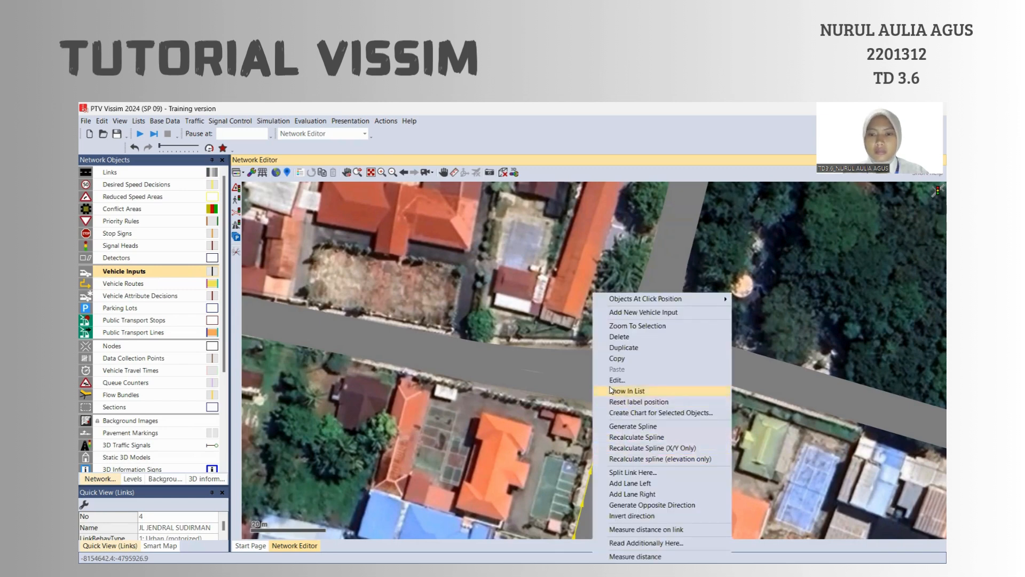
left_click(624, 313)
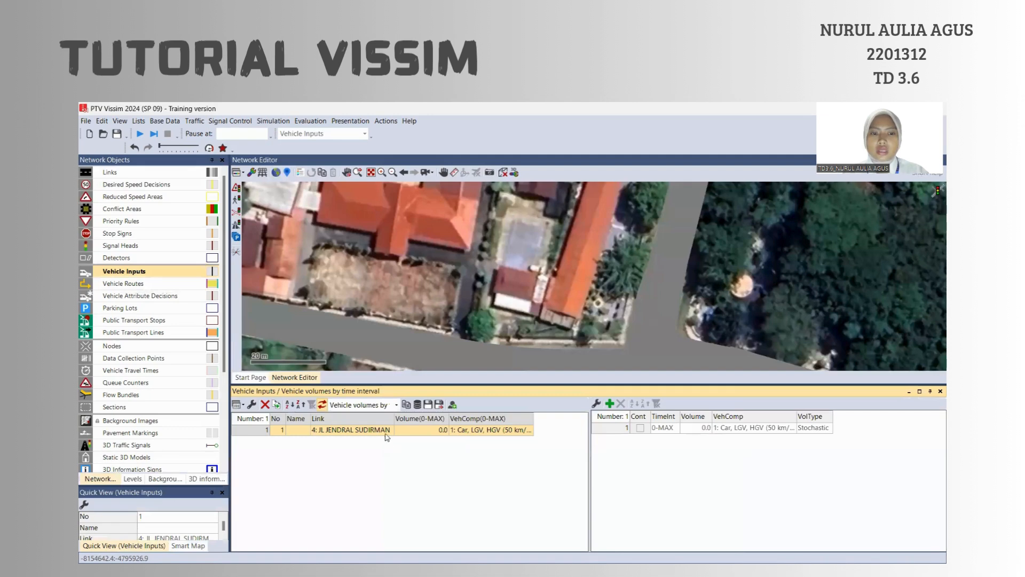
left_click(439, 433)
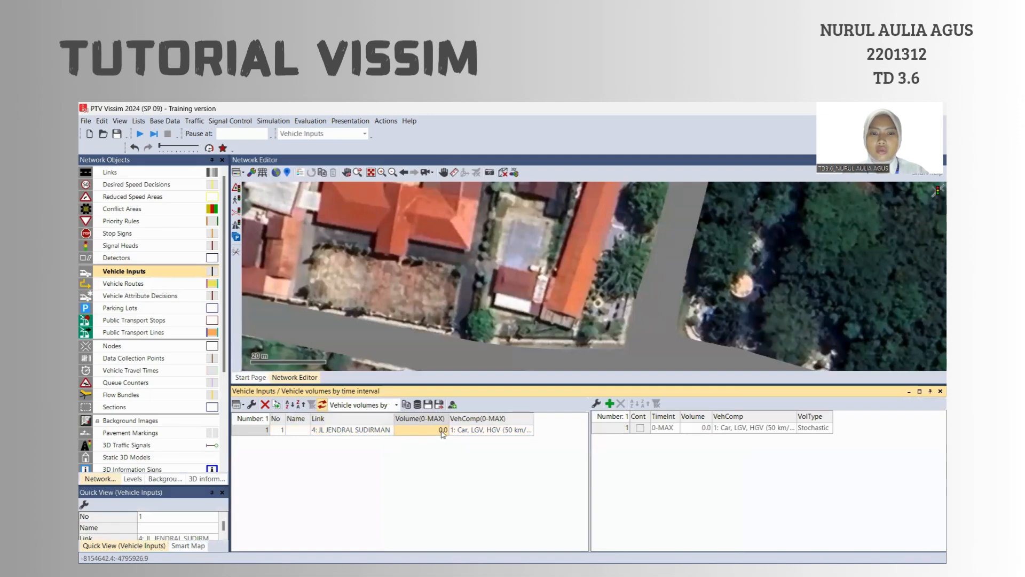
left_click(442, 432)
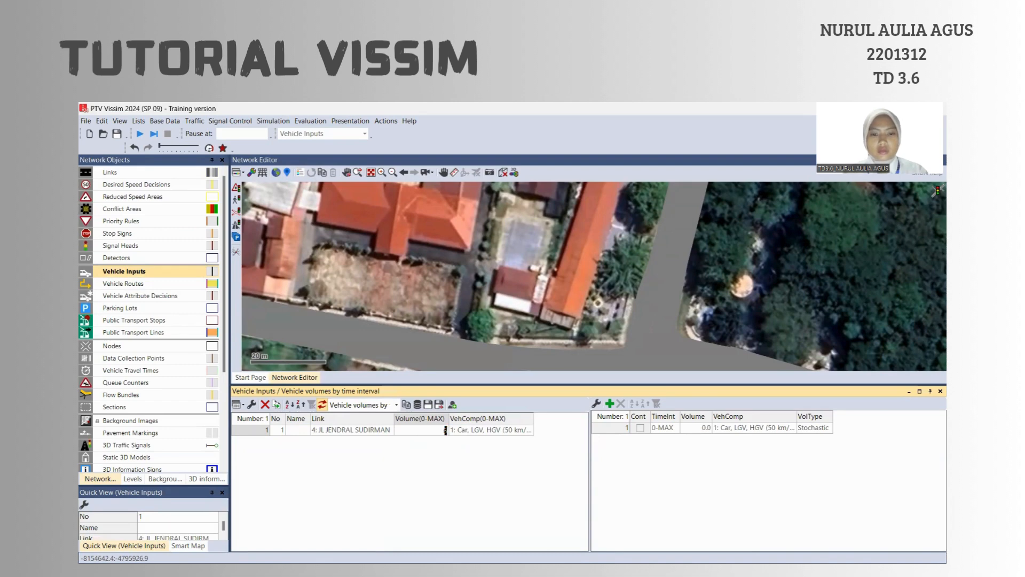
key("Return")
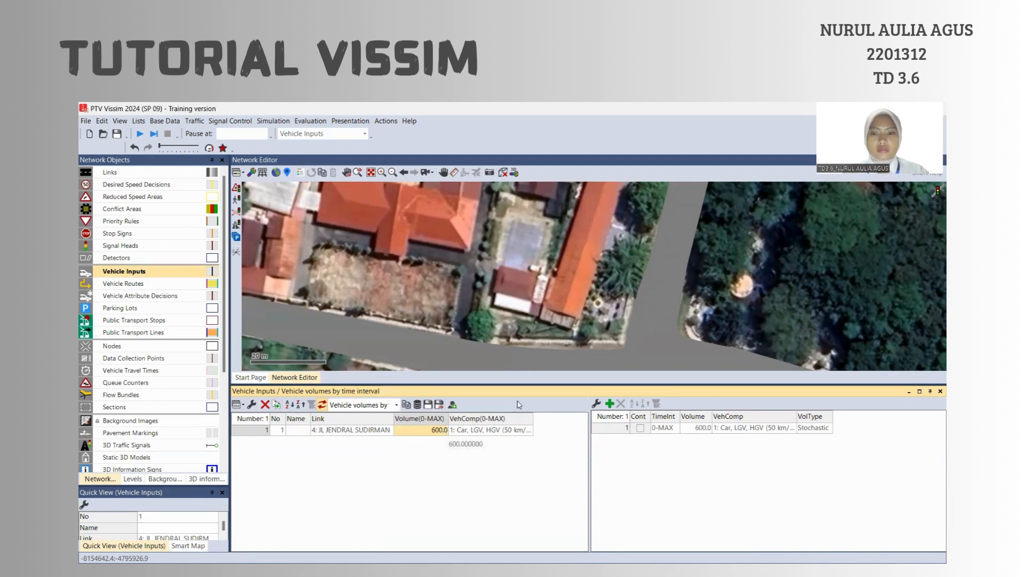
left_click(930, 392)
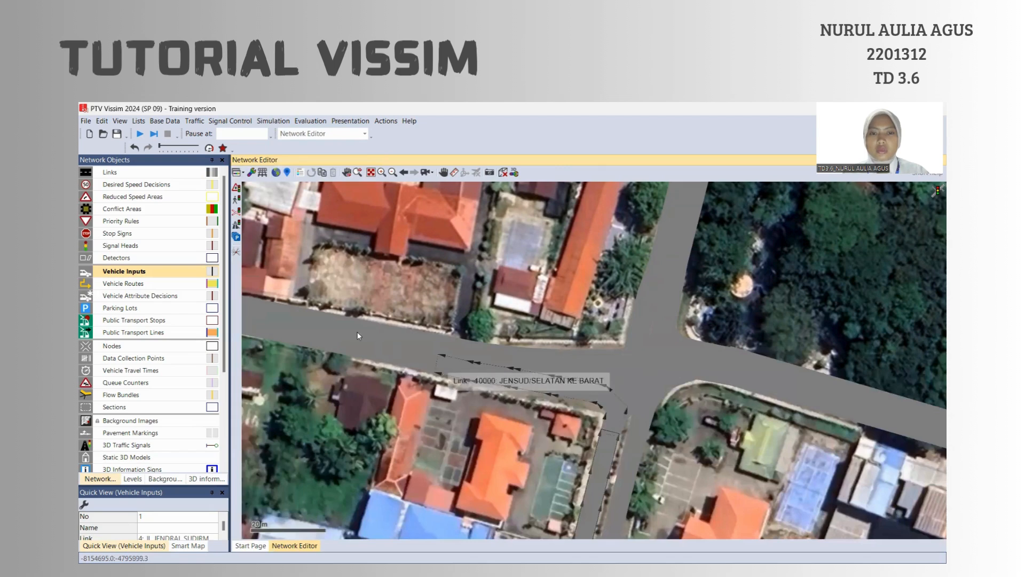
Add a vehicle input on the western approach link JL BHAYANGKARA BARAT with a volume of 700
left_click(321, 323)
right_click(323, 316)
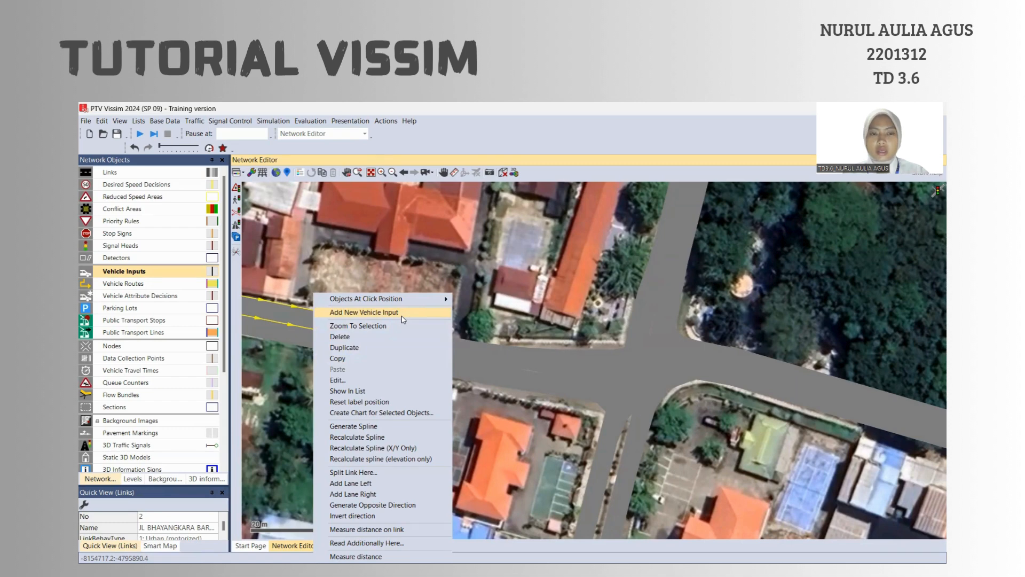
left_click(402, 316)
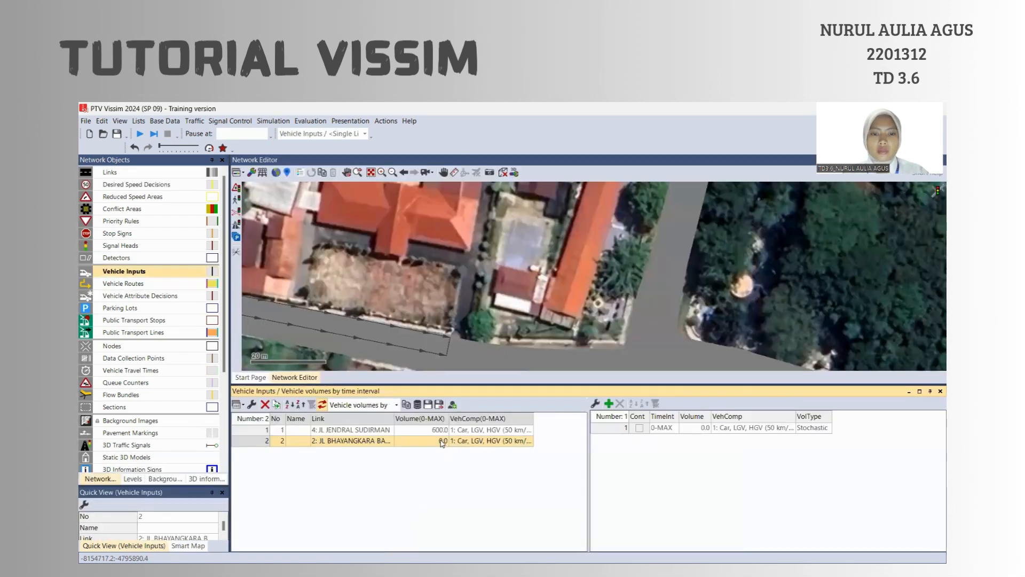
left_click(443, 443)
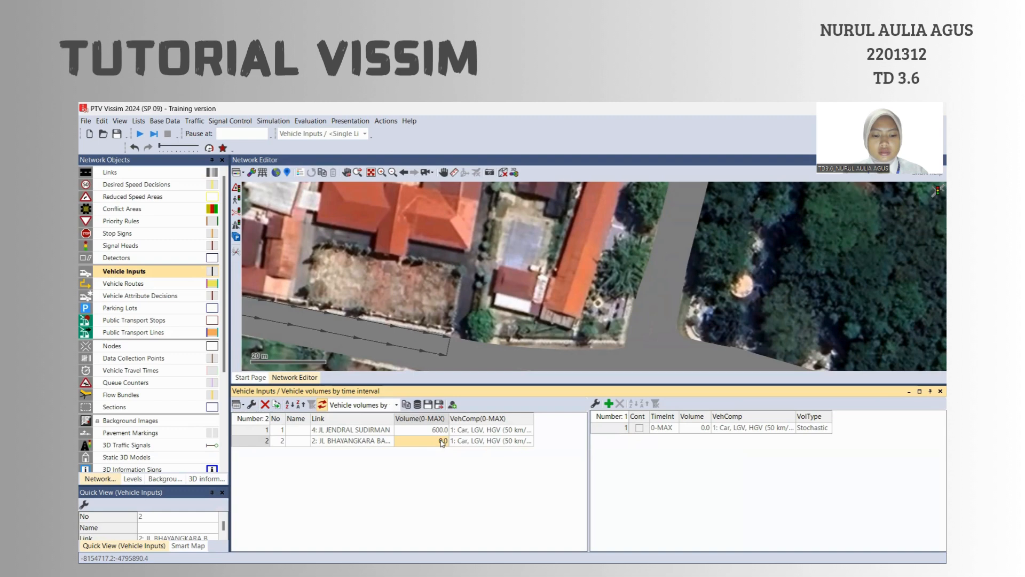
left_click(442, 443)
type("700")
key("Return")
left_click(933, 395)
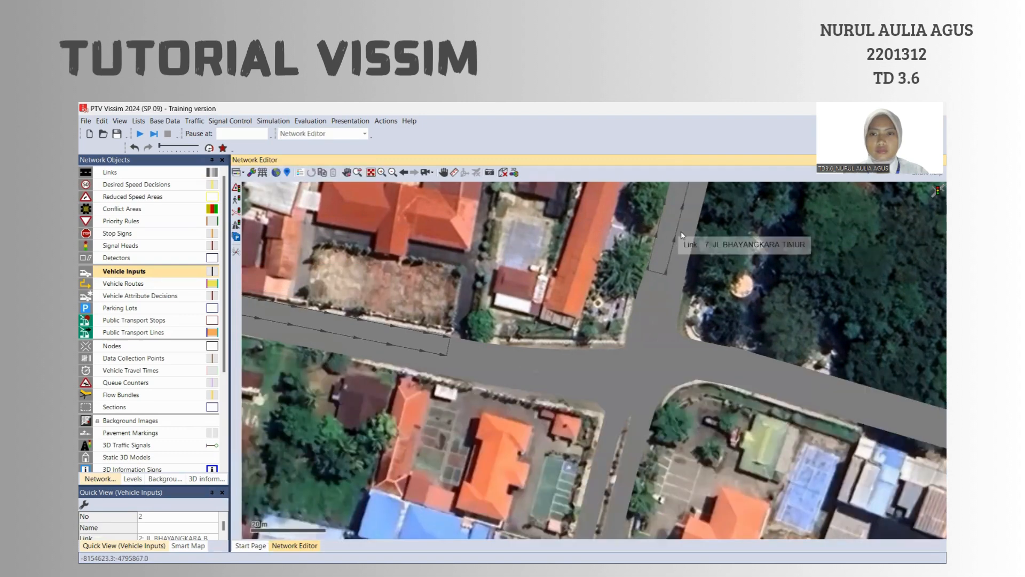
Add a vehicle input with a volume of 568 on the northern approach link and close the vehicle inputs list
left_click(681, 233)
right_click(683, 235)
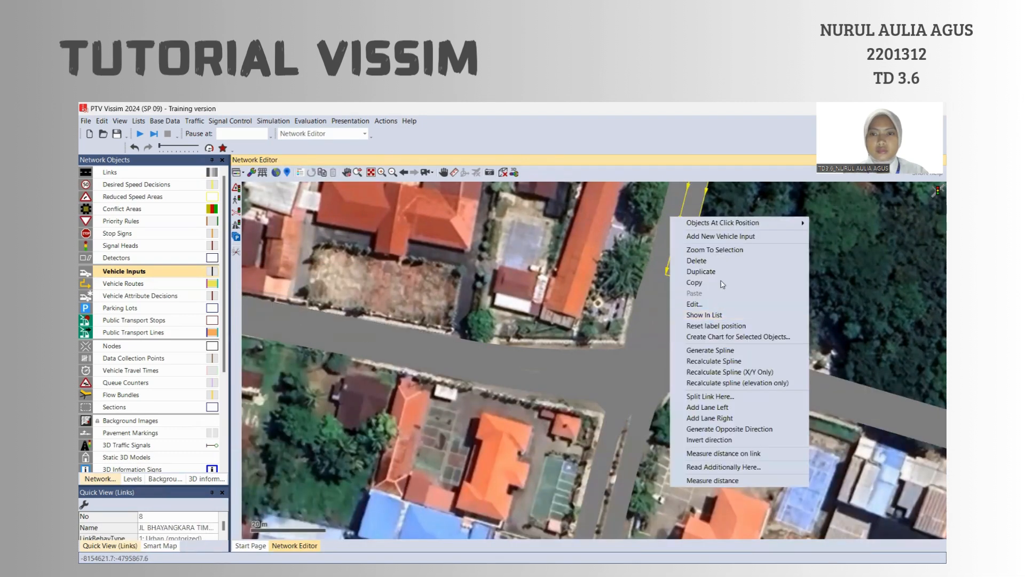
left_click(718, 237)
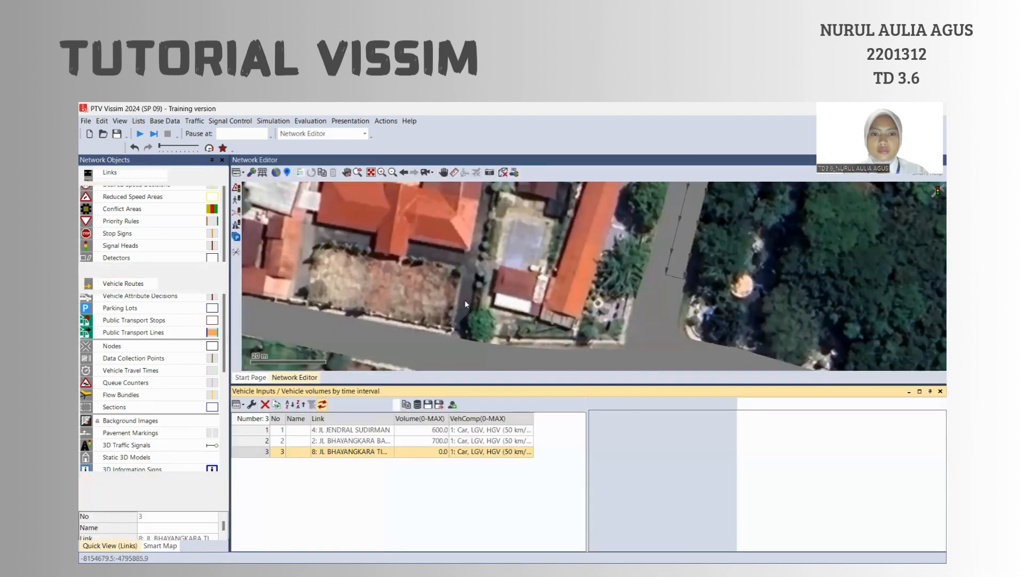
left_click(433, 453)
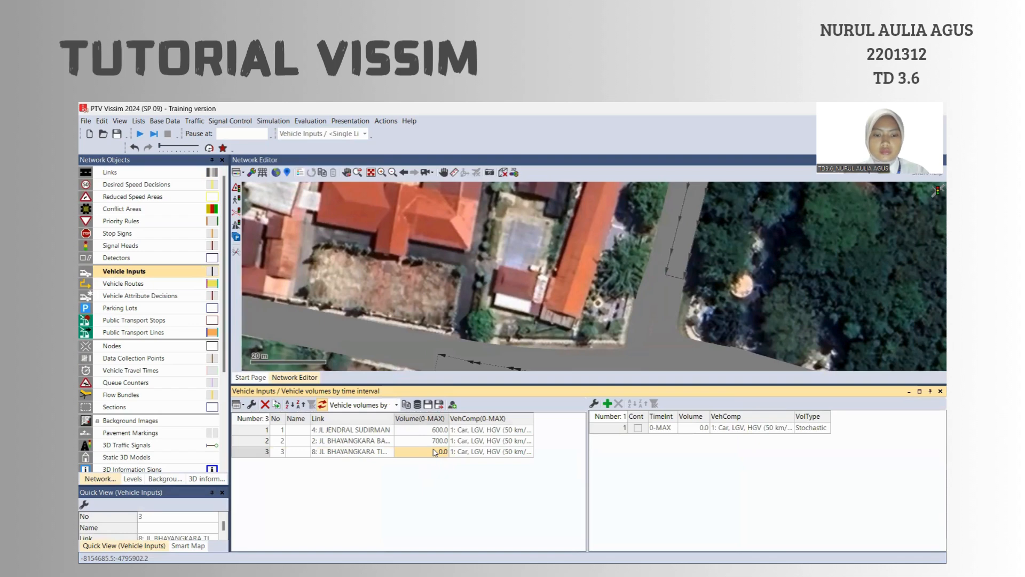
type("568")
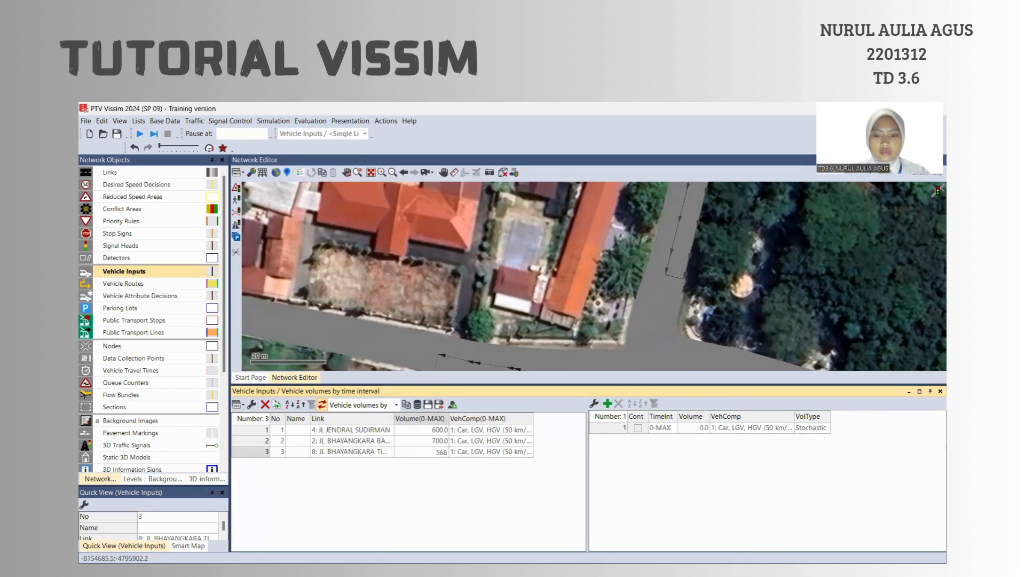
key("Return")
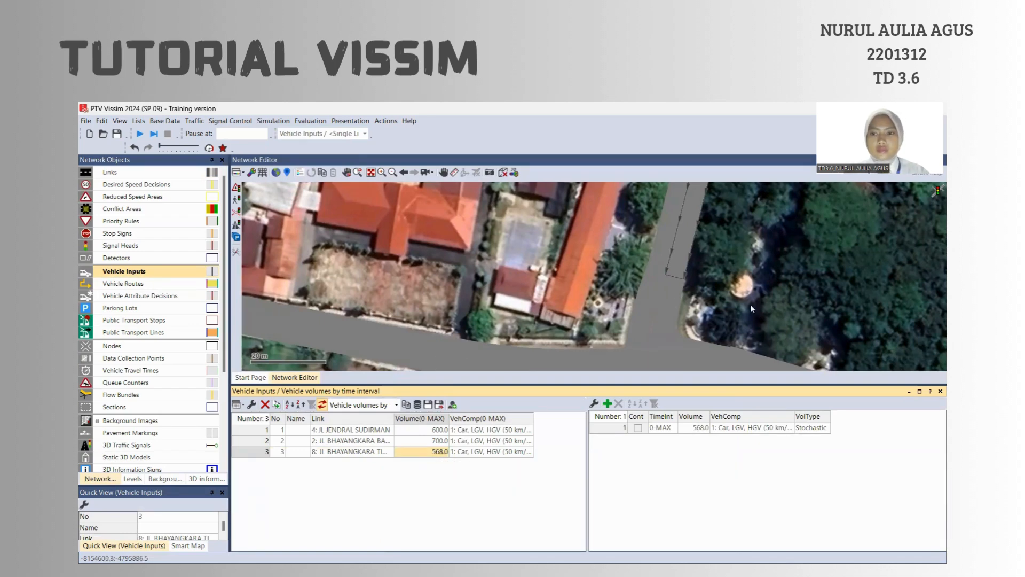
left_click(799, 343)
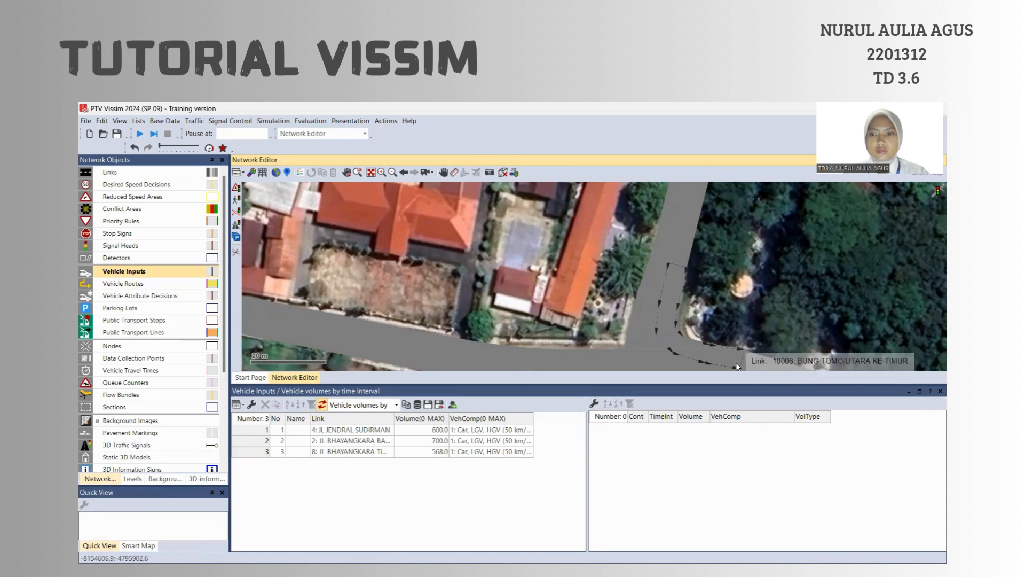
left_click(932, 392)
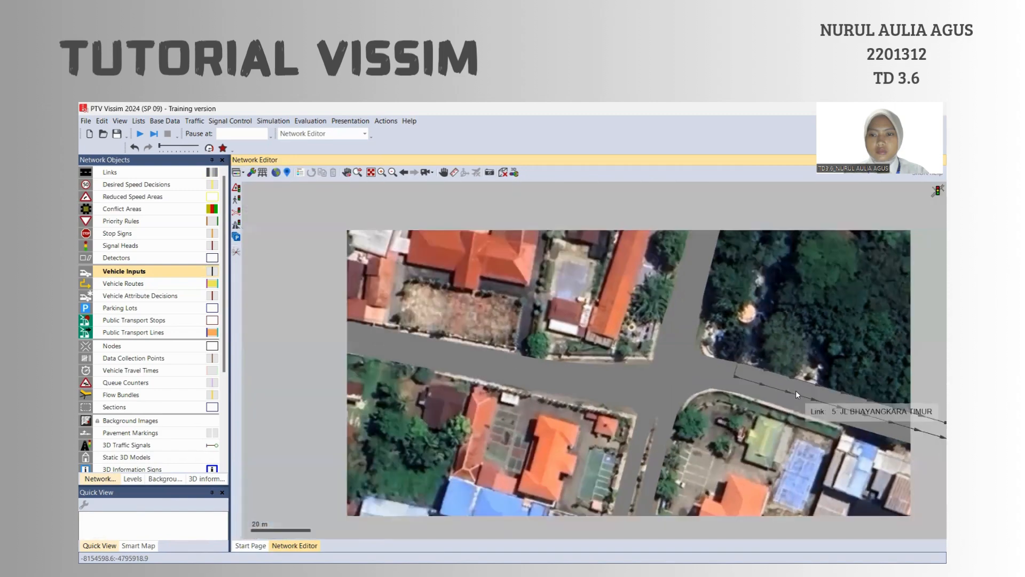
Add a vehicle input with a volume of 554 on the eastern approach link JL BHAYANGKARA TIMUR and close the vehicle inputs list
left_click(792, 399)
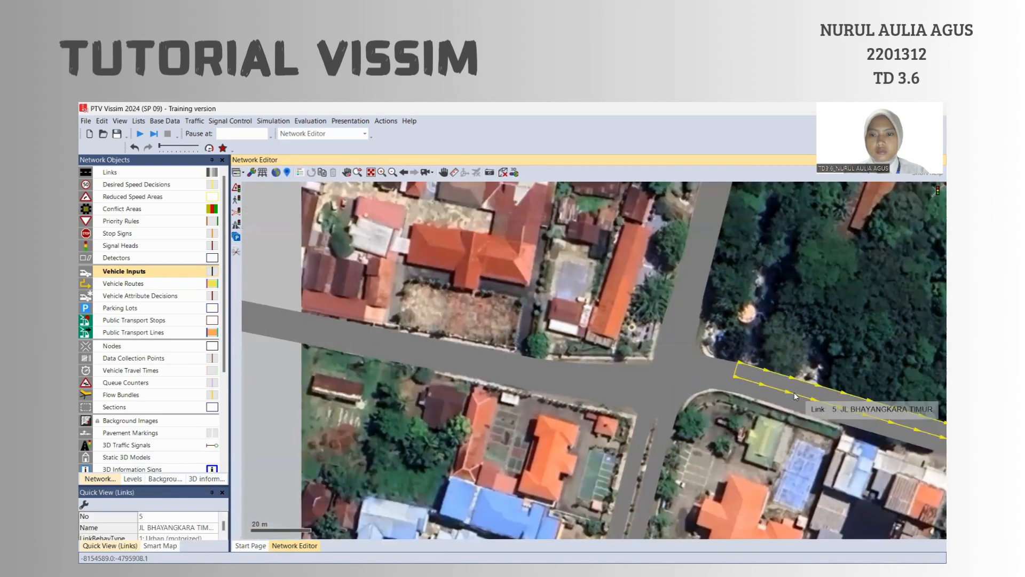
right_click(788, 400)
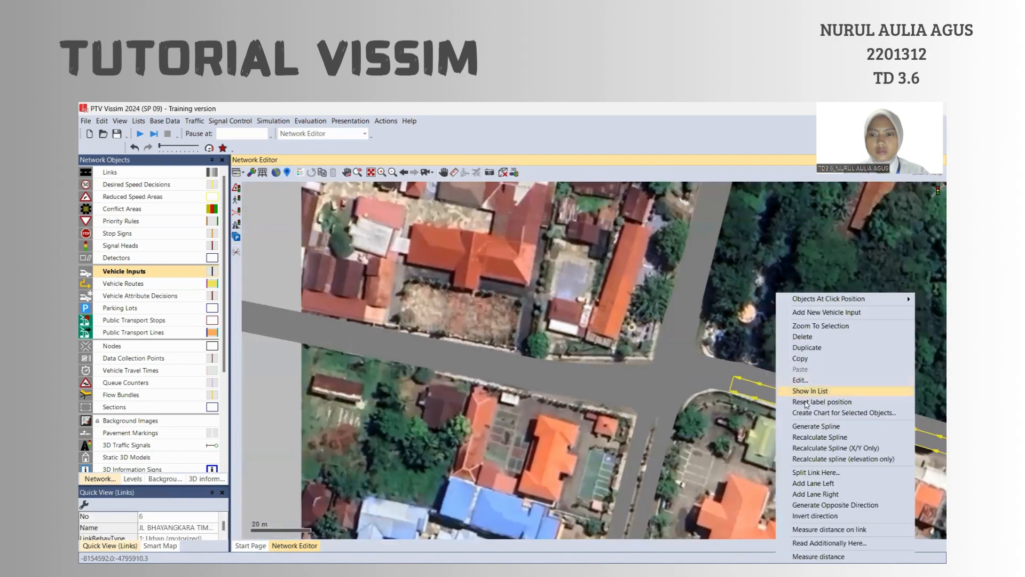
left_click(805, 313)
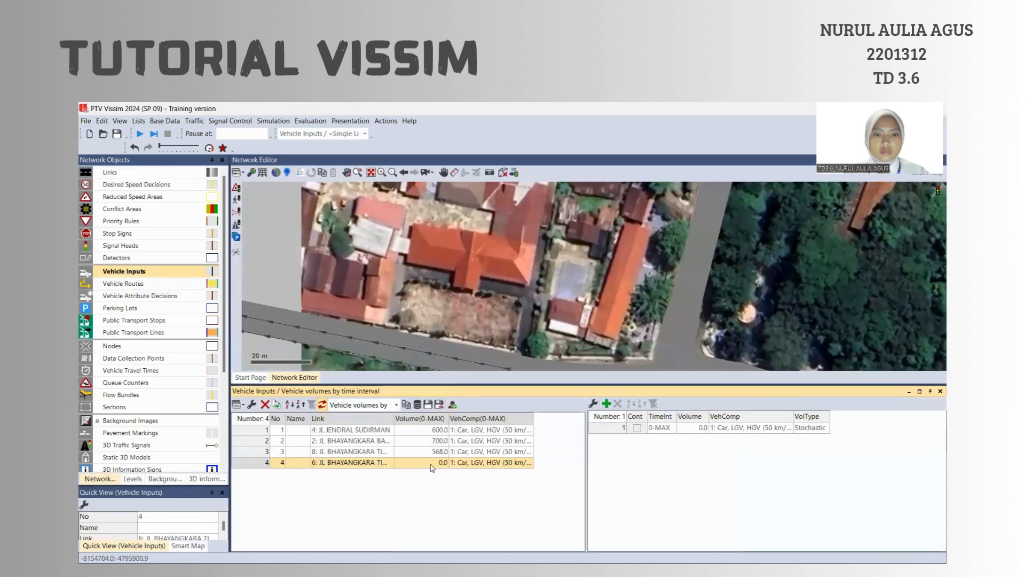
left_click(433, 464)
type("5")
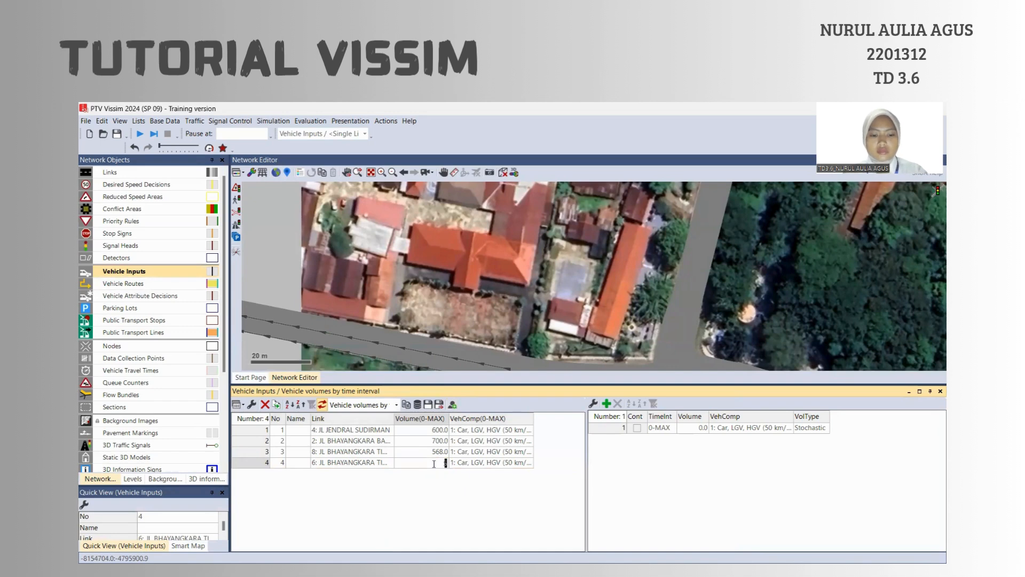
type("54")
key("Return")
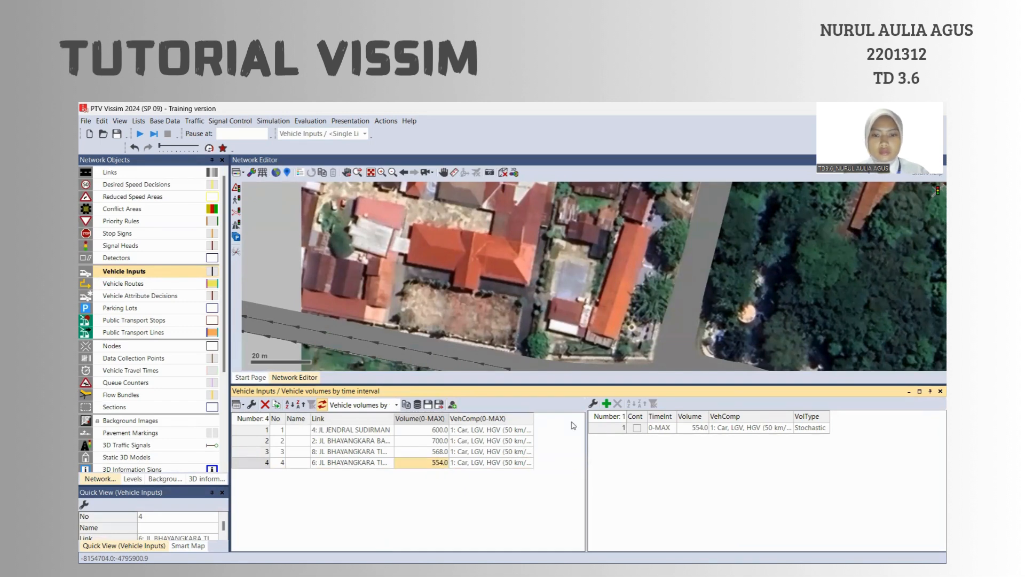
left_click(933, 392)
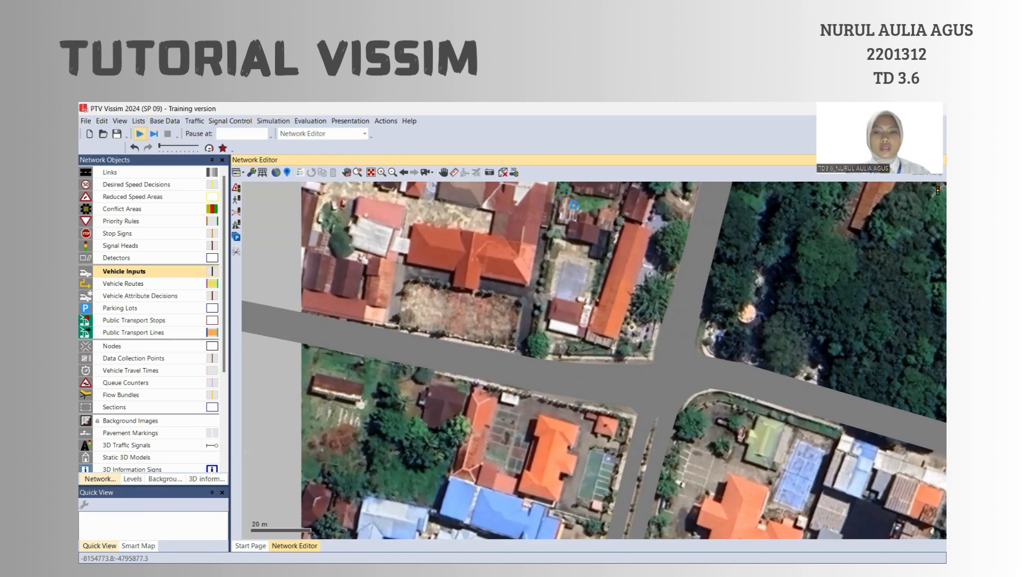
Save the network as TUGAS VISSIM SIMPANG 4 without replacing the existing tugas vissim file, and acknowledge the additional-files notice
key("ctrl+s")
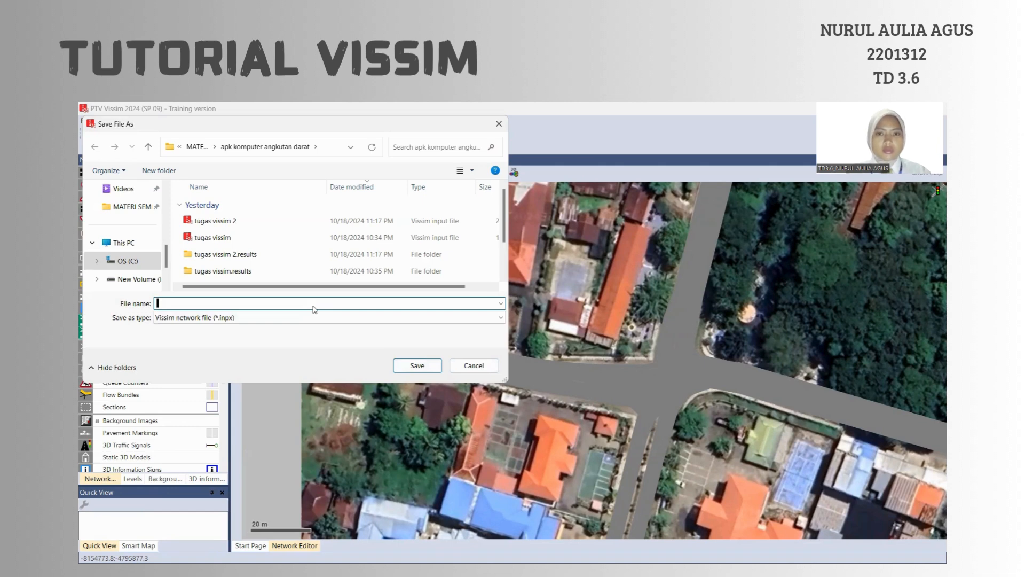
type("TUGAS VISSIM")
key("Return")
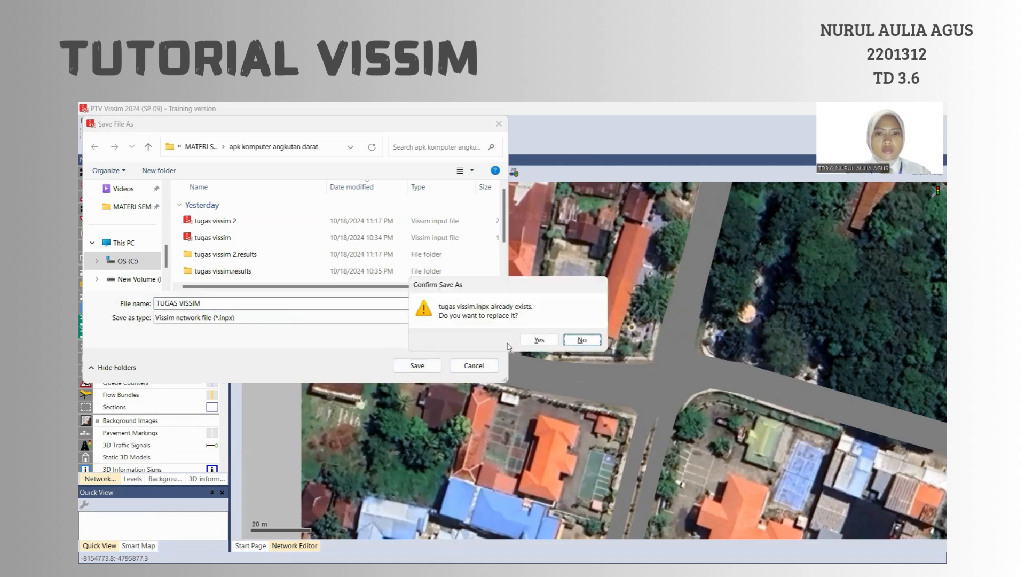
left_click(568, 340)
left_click(389, 314)
left_click(390, 305)
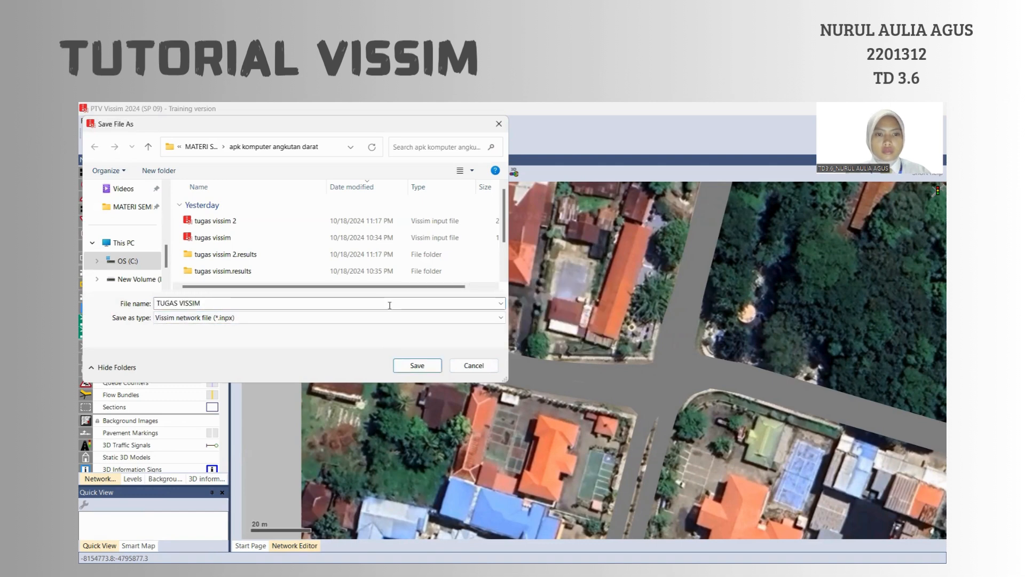
double_click(389, 305)
left_click(387, 275)
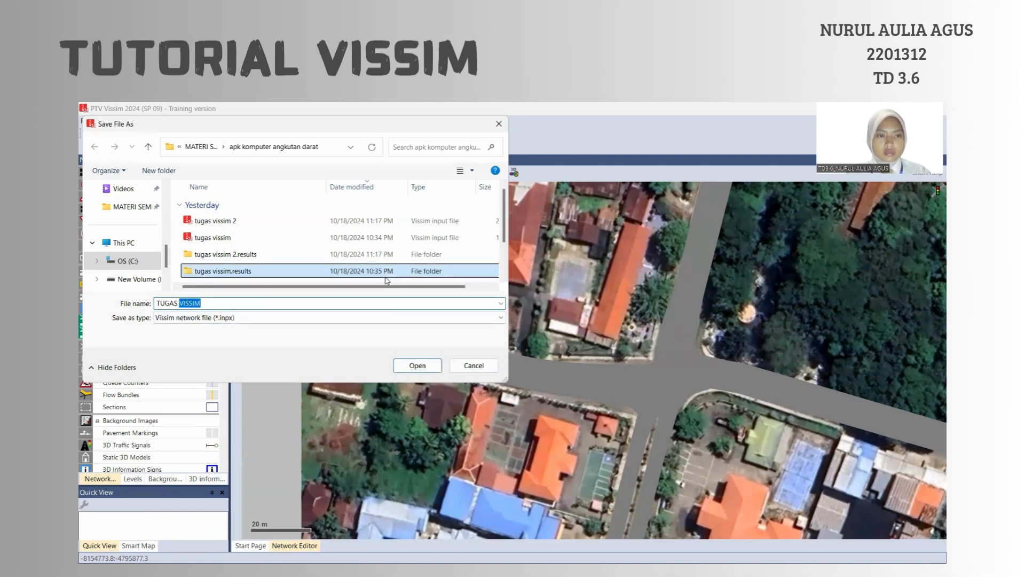
left_click(388, 306)
double_click(389, 306)
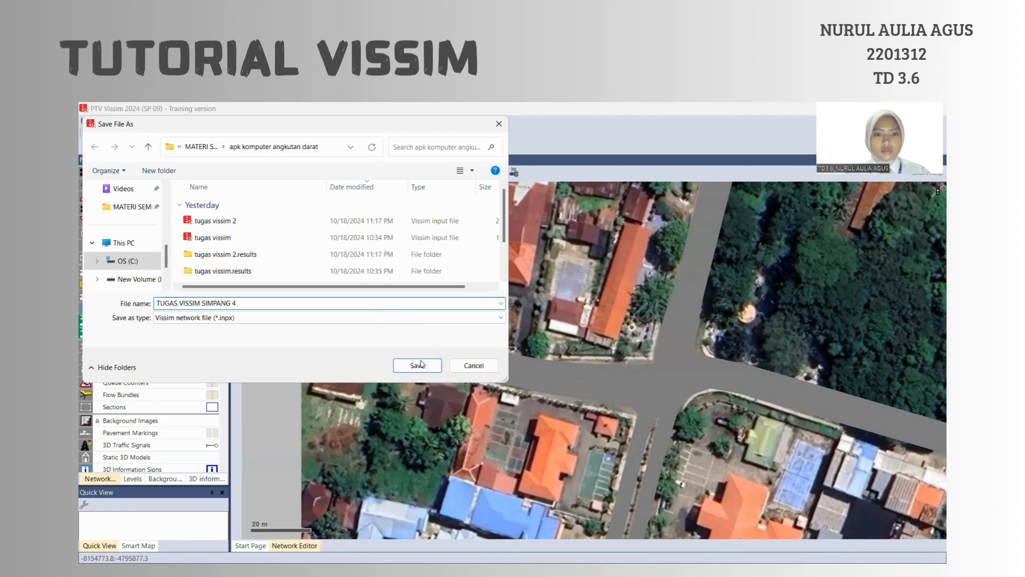
left_click(419, 368)
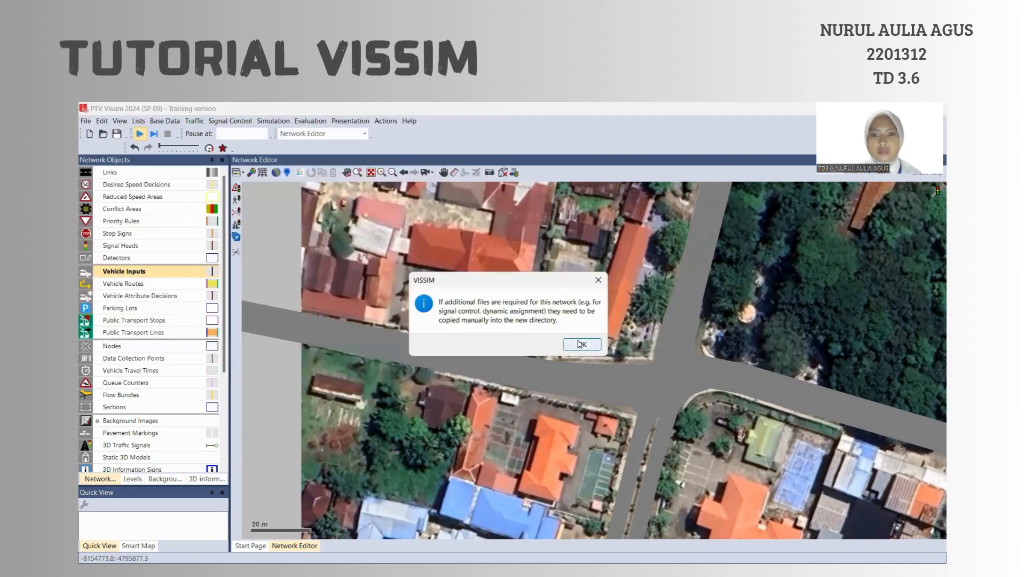
key("Return")
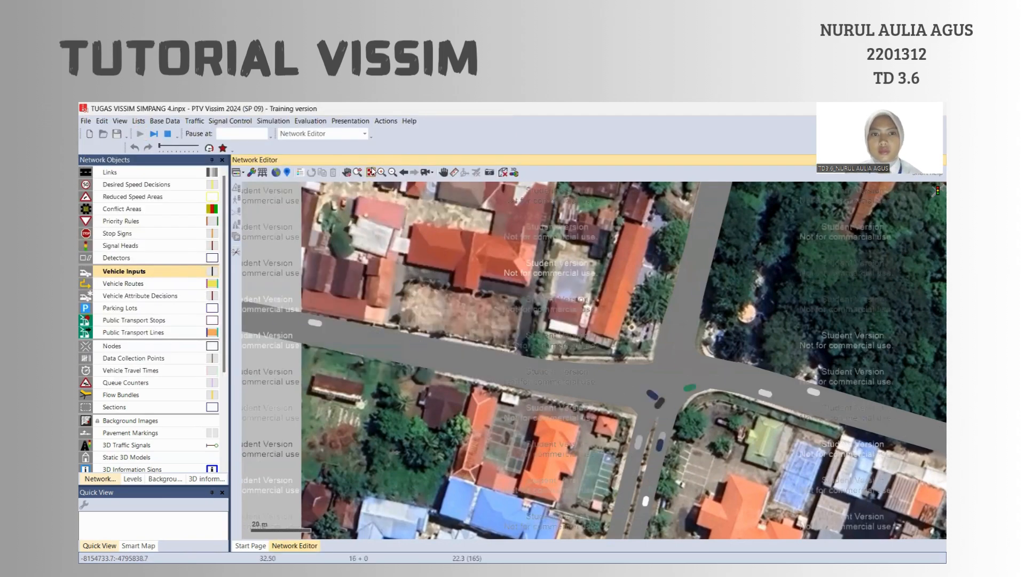
Watch the running simulation with the entire network in view and stop it
left_click(371, 172)
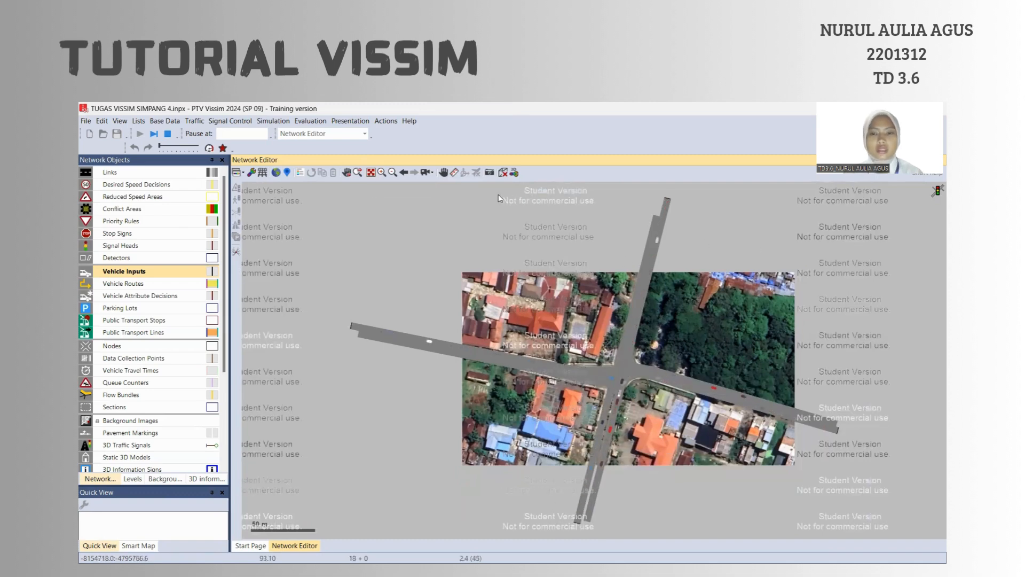
left_click(283, 122)
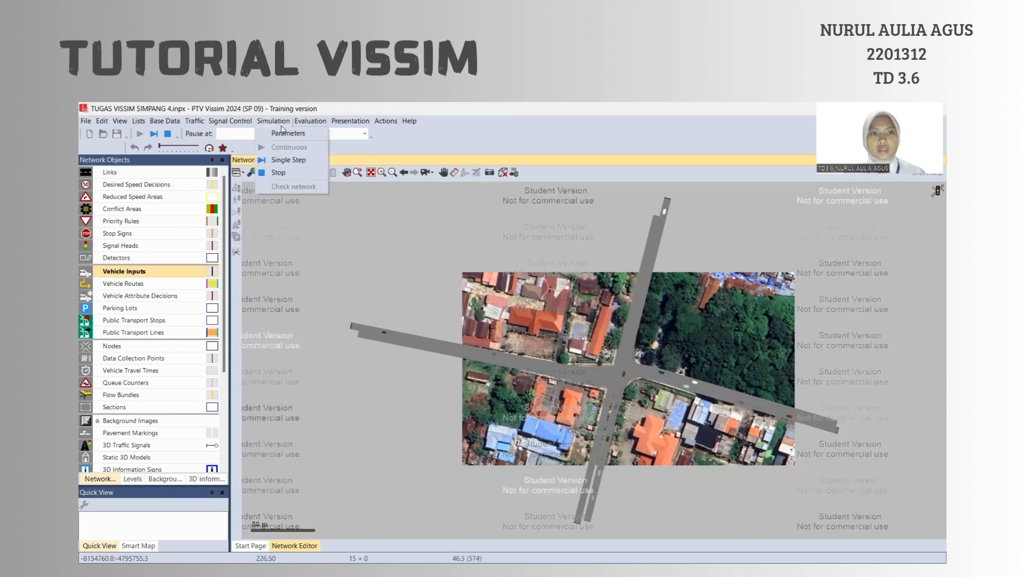
left_click(345, 253)
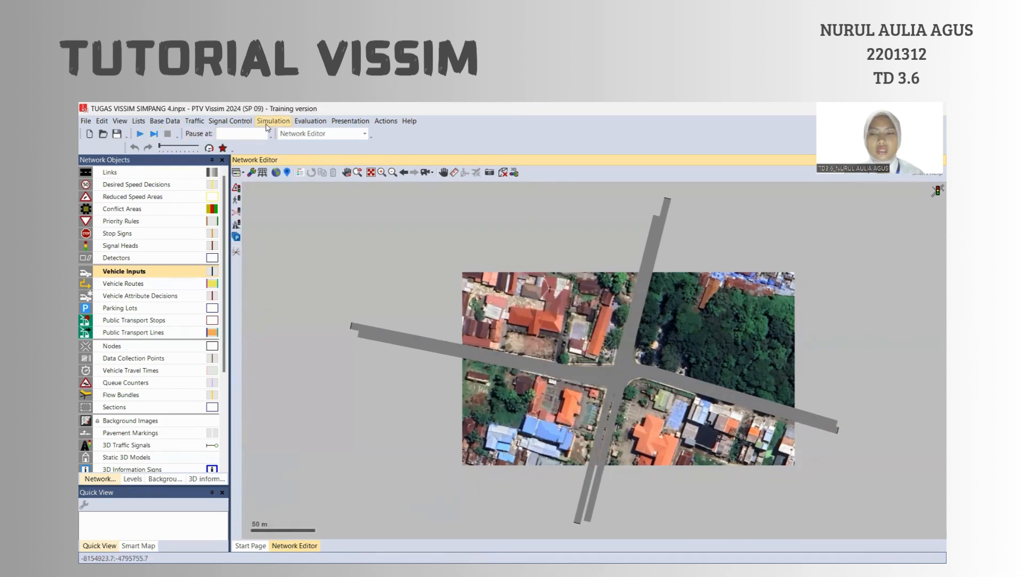
Switch the simulation speed from maximum to a factor of 3 in the simulation parameters
left_click(266, 124)
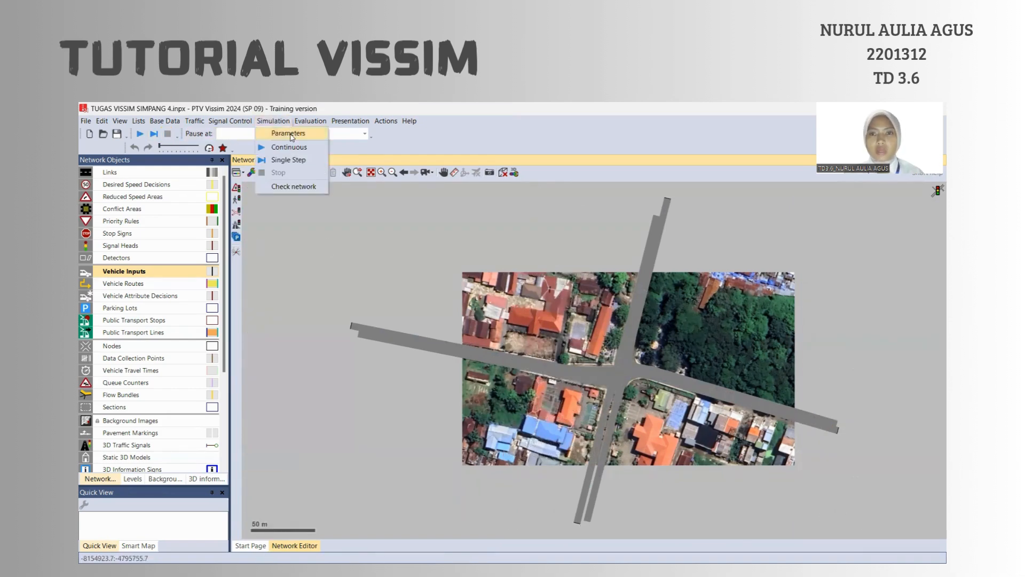
left_click(292, 136)
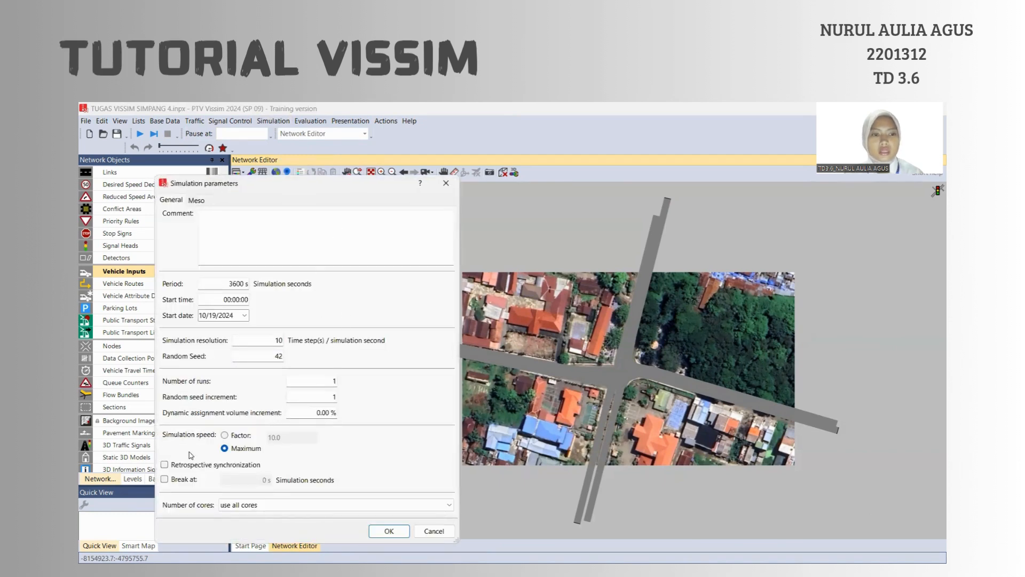
left_click(225, 436)
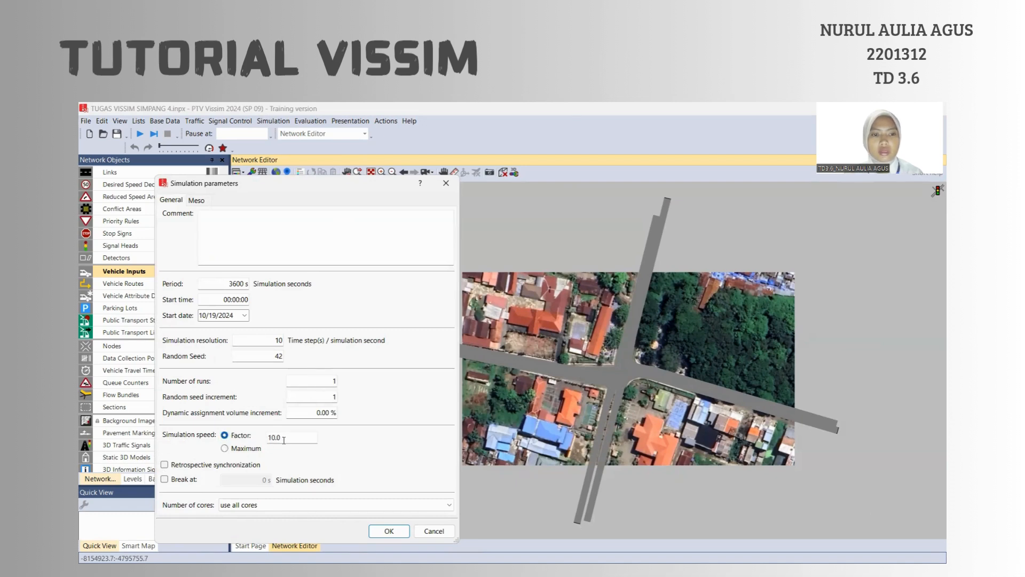
type("4")
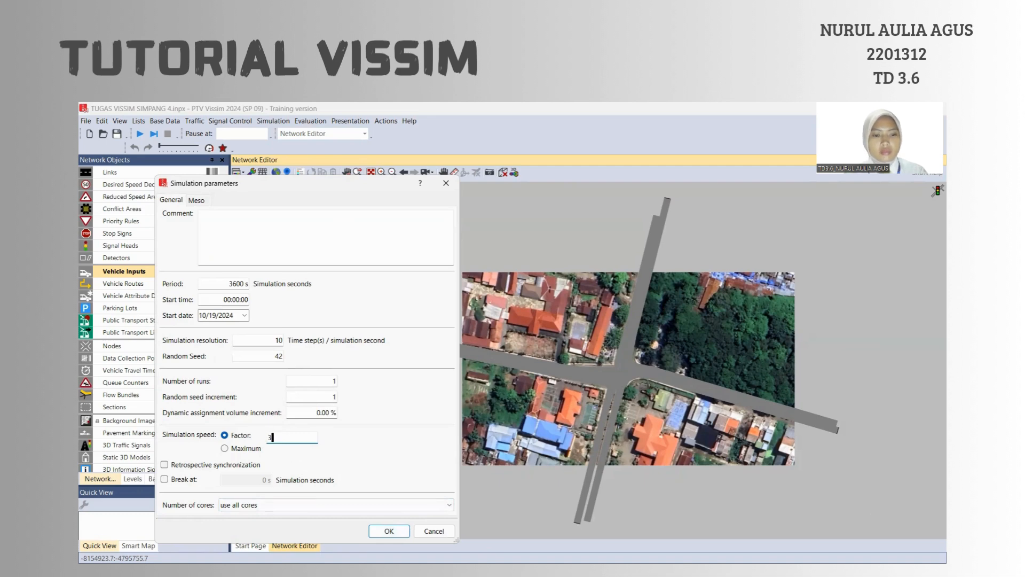
left_click(389, 531)
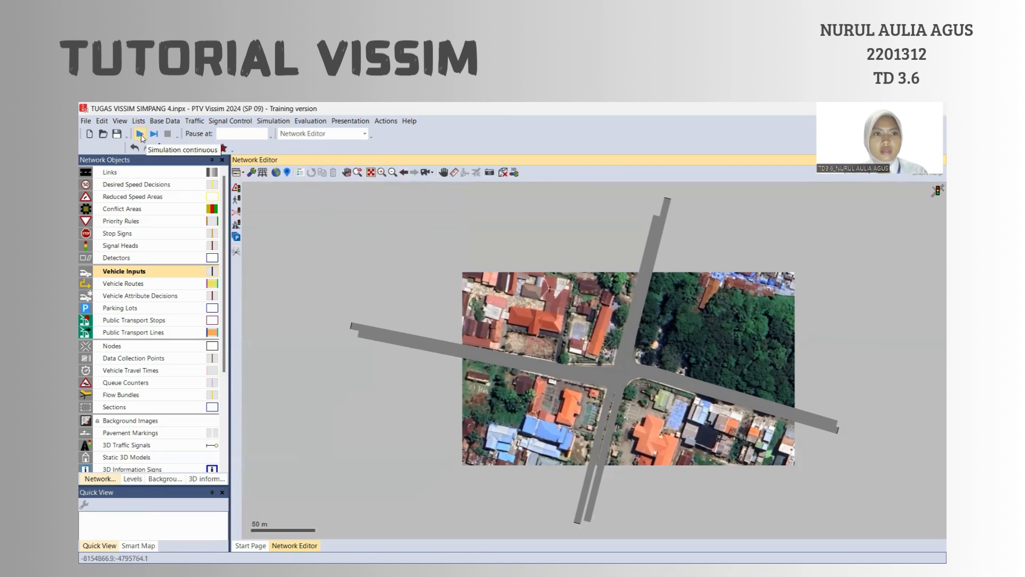
Save the network changes and run the continuous simulation to watch traffic at the intersection, stopping it when done
left_click(140, 134)
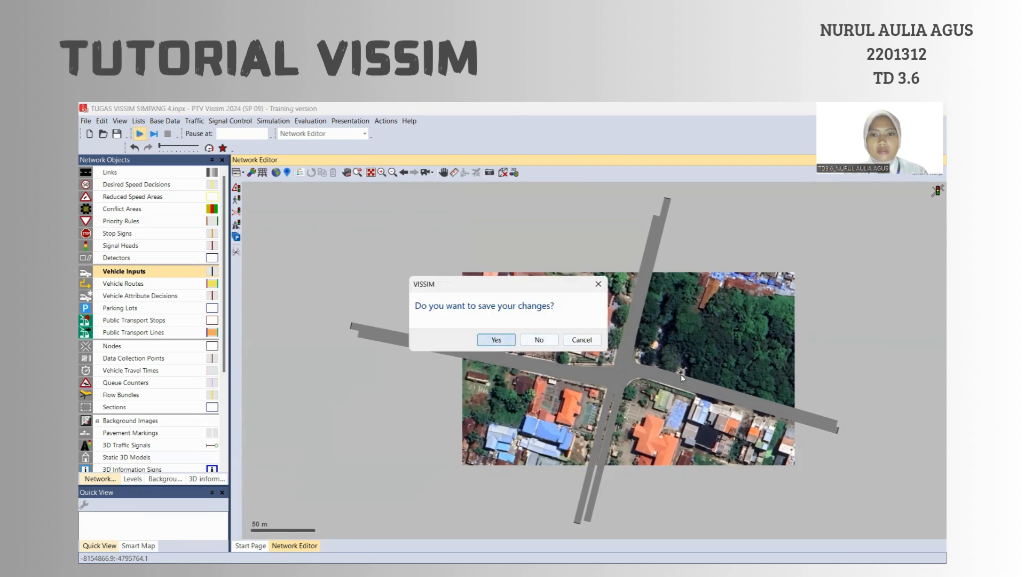
key("Return")
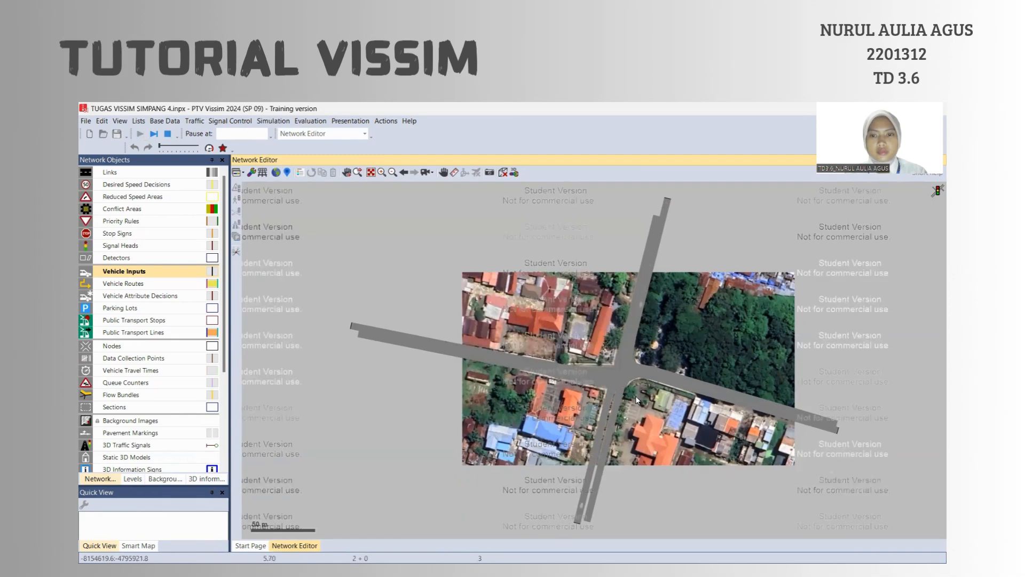
scroll(636, 396, "up", 1)
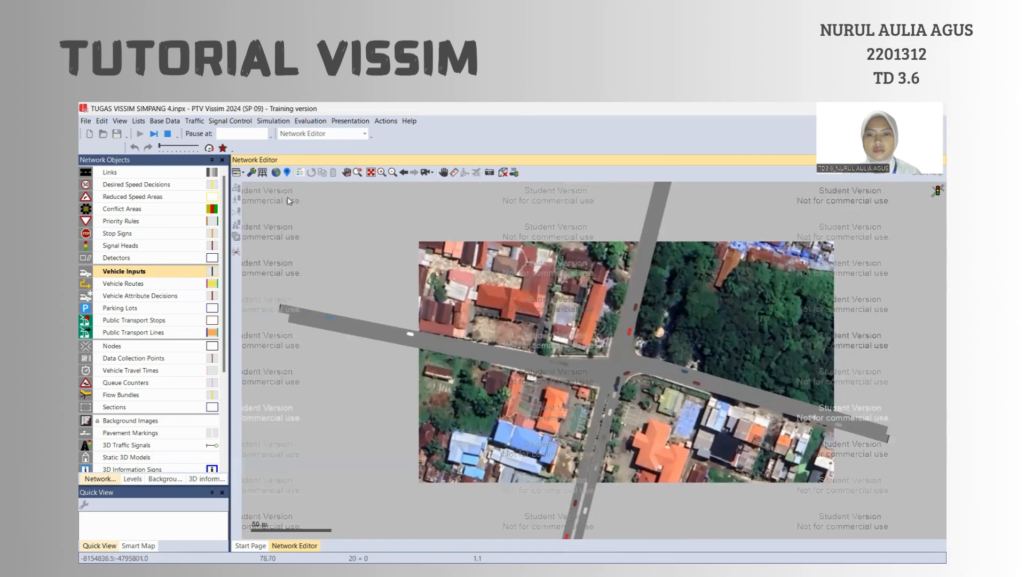
left_click(167, 133)
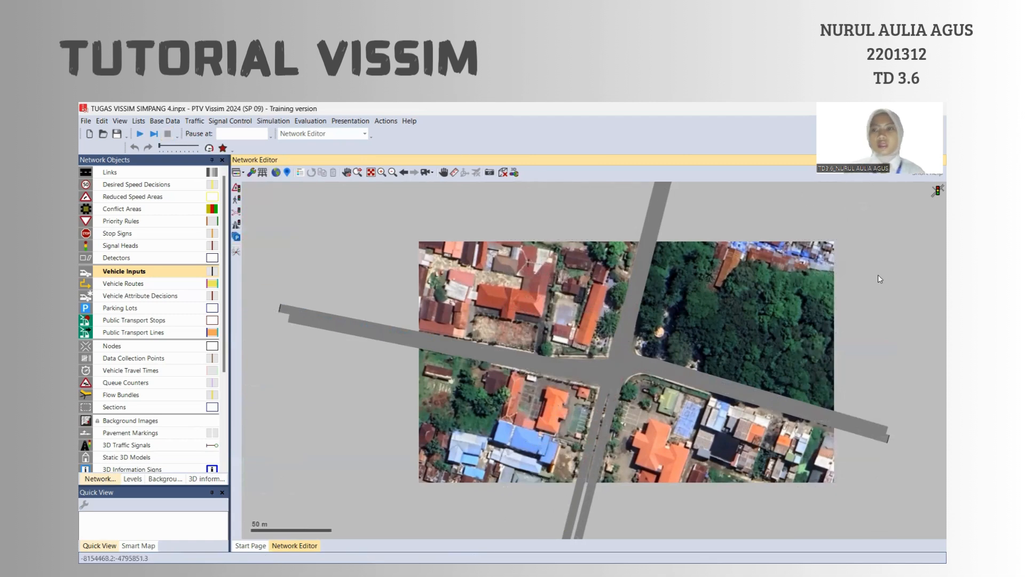